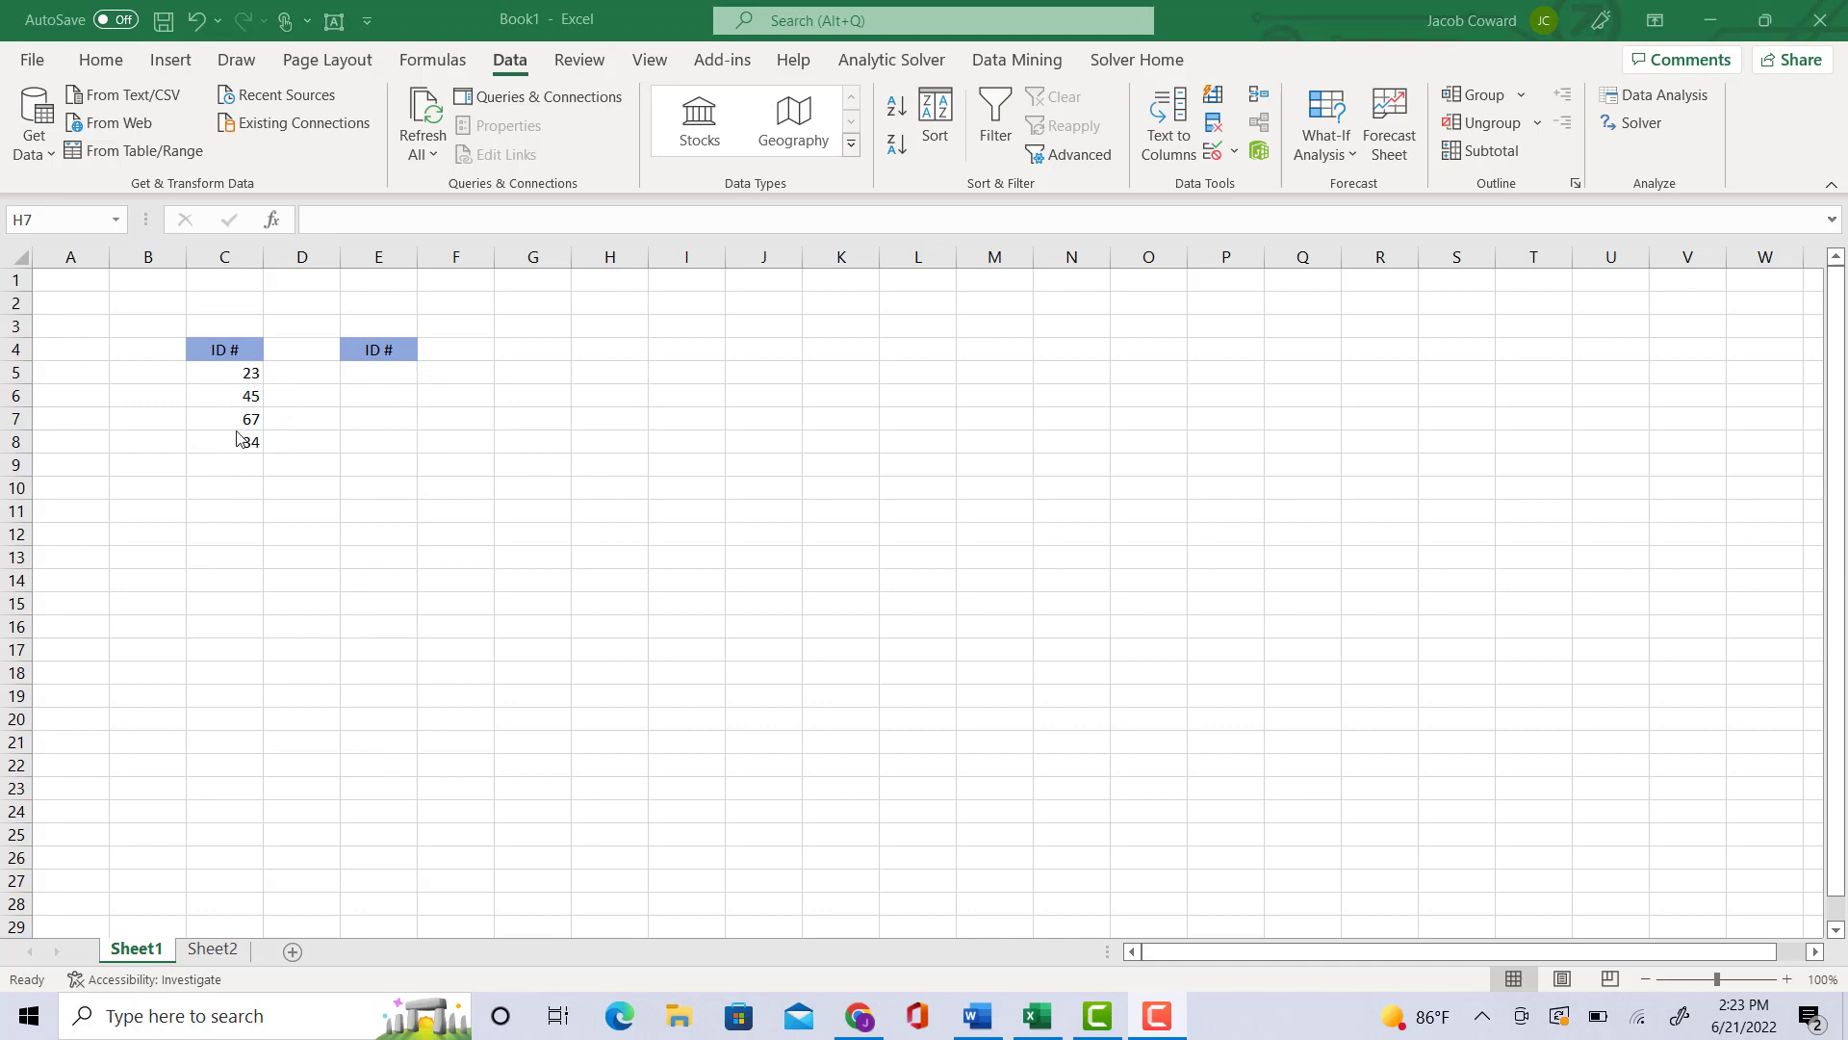
Step: Give E5 a list validation whose source is the four ID numbers of C5:C8 entered as comma-separated values, and check the dropdown
{"action": "left_click", "coordinate": [385, 376]}
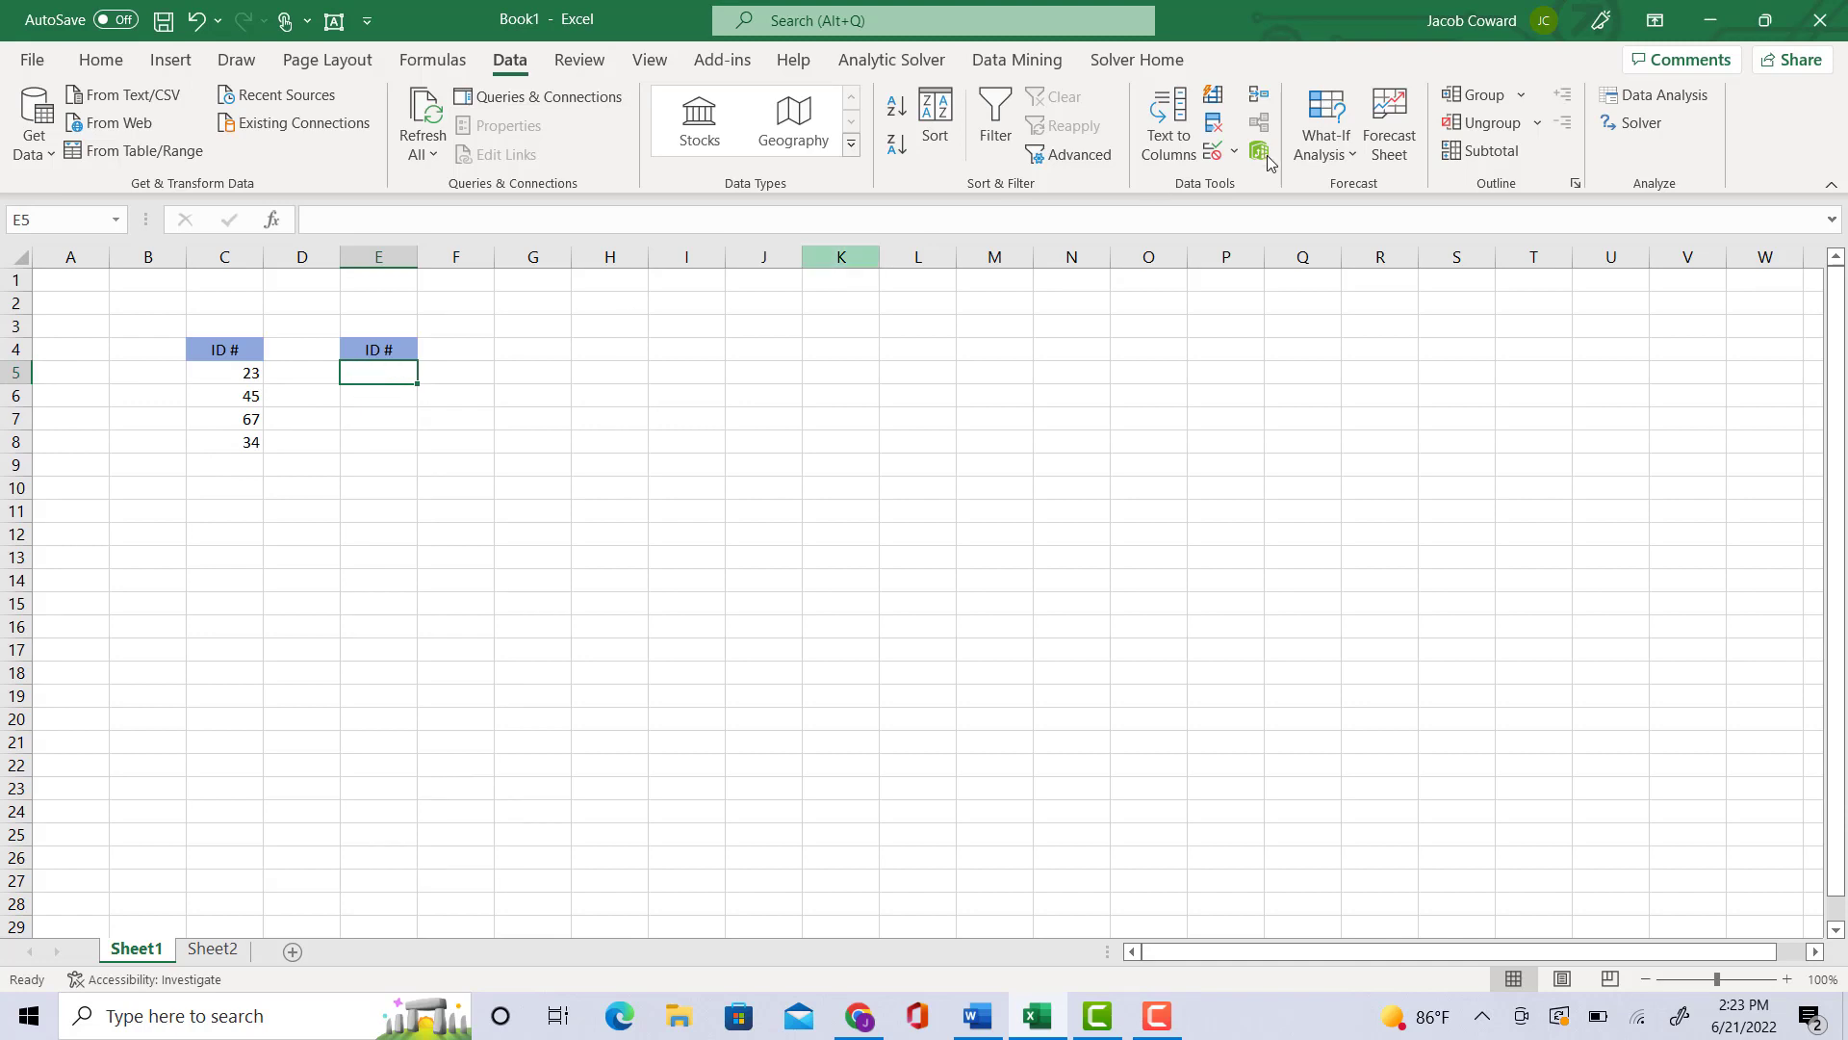
{"action": "left_click", "coordinate": [100, 60]}
{"action": "left_click", "coordinate": [509, 63]}
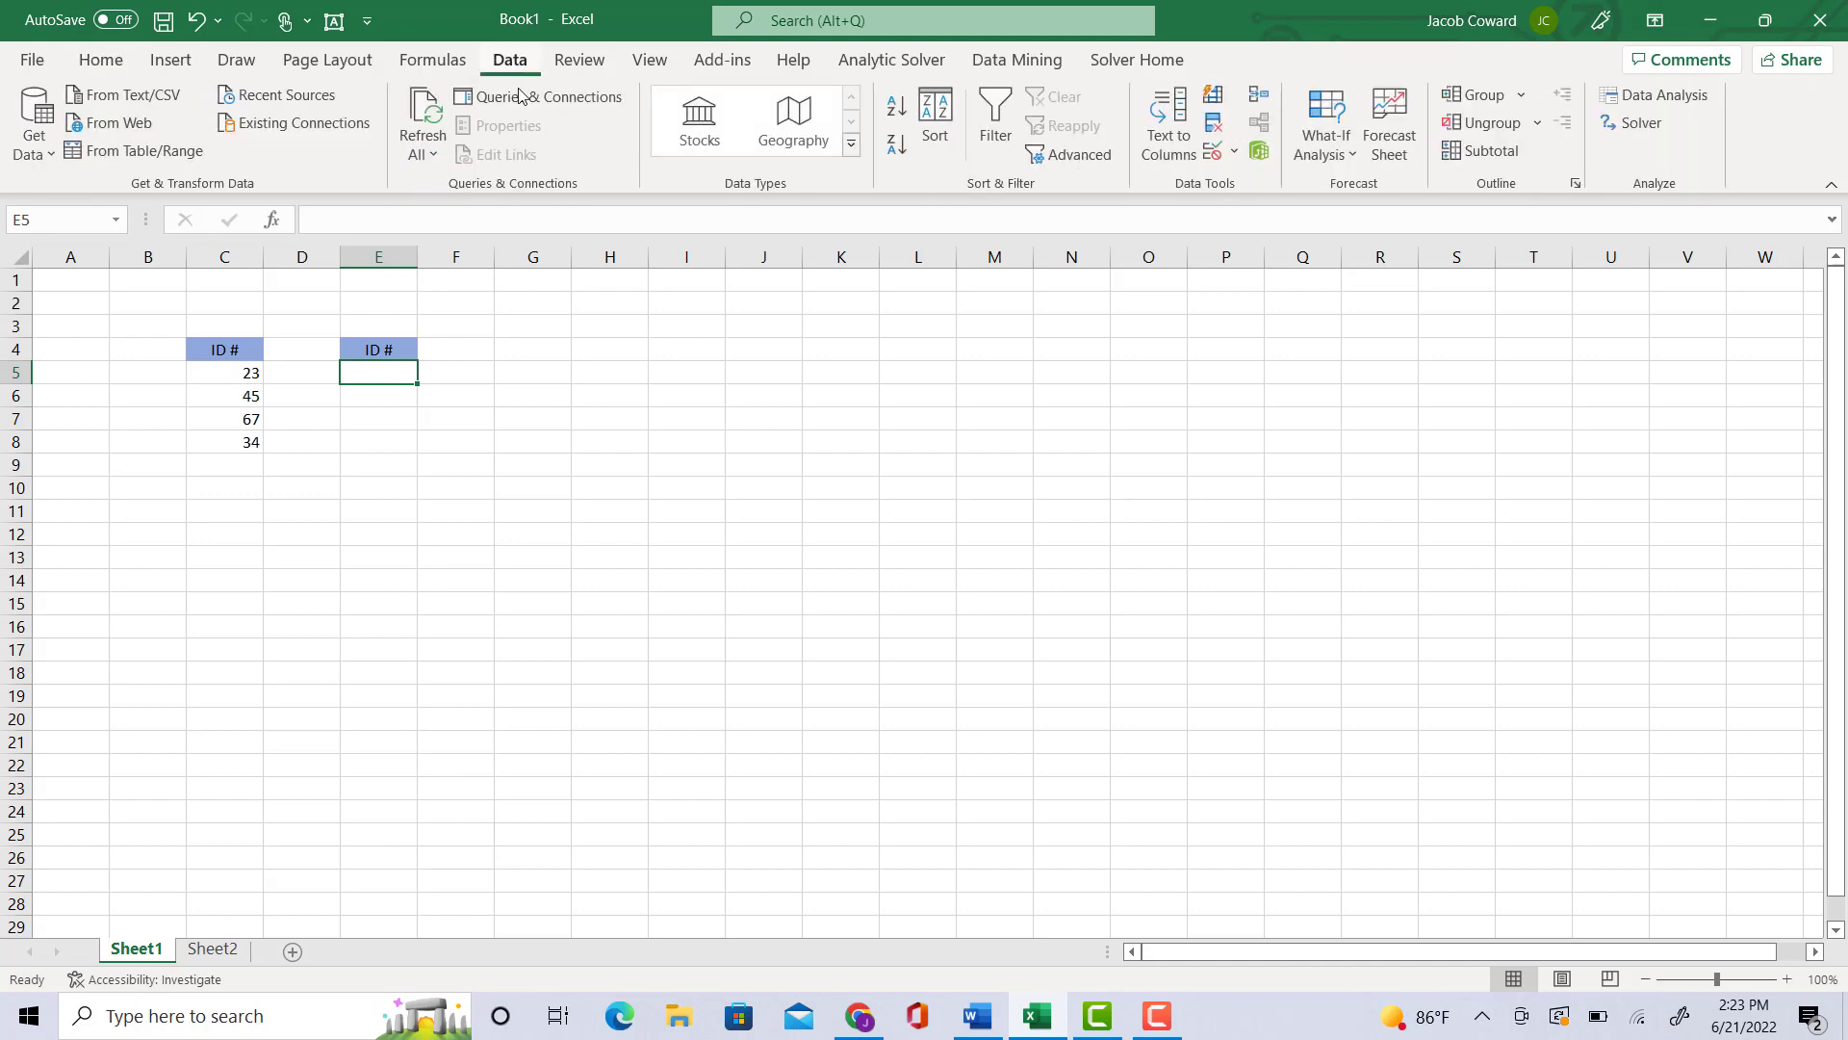
{"action": "left_click", "coordinate": [1213, 152]}
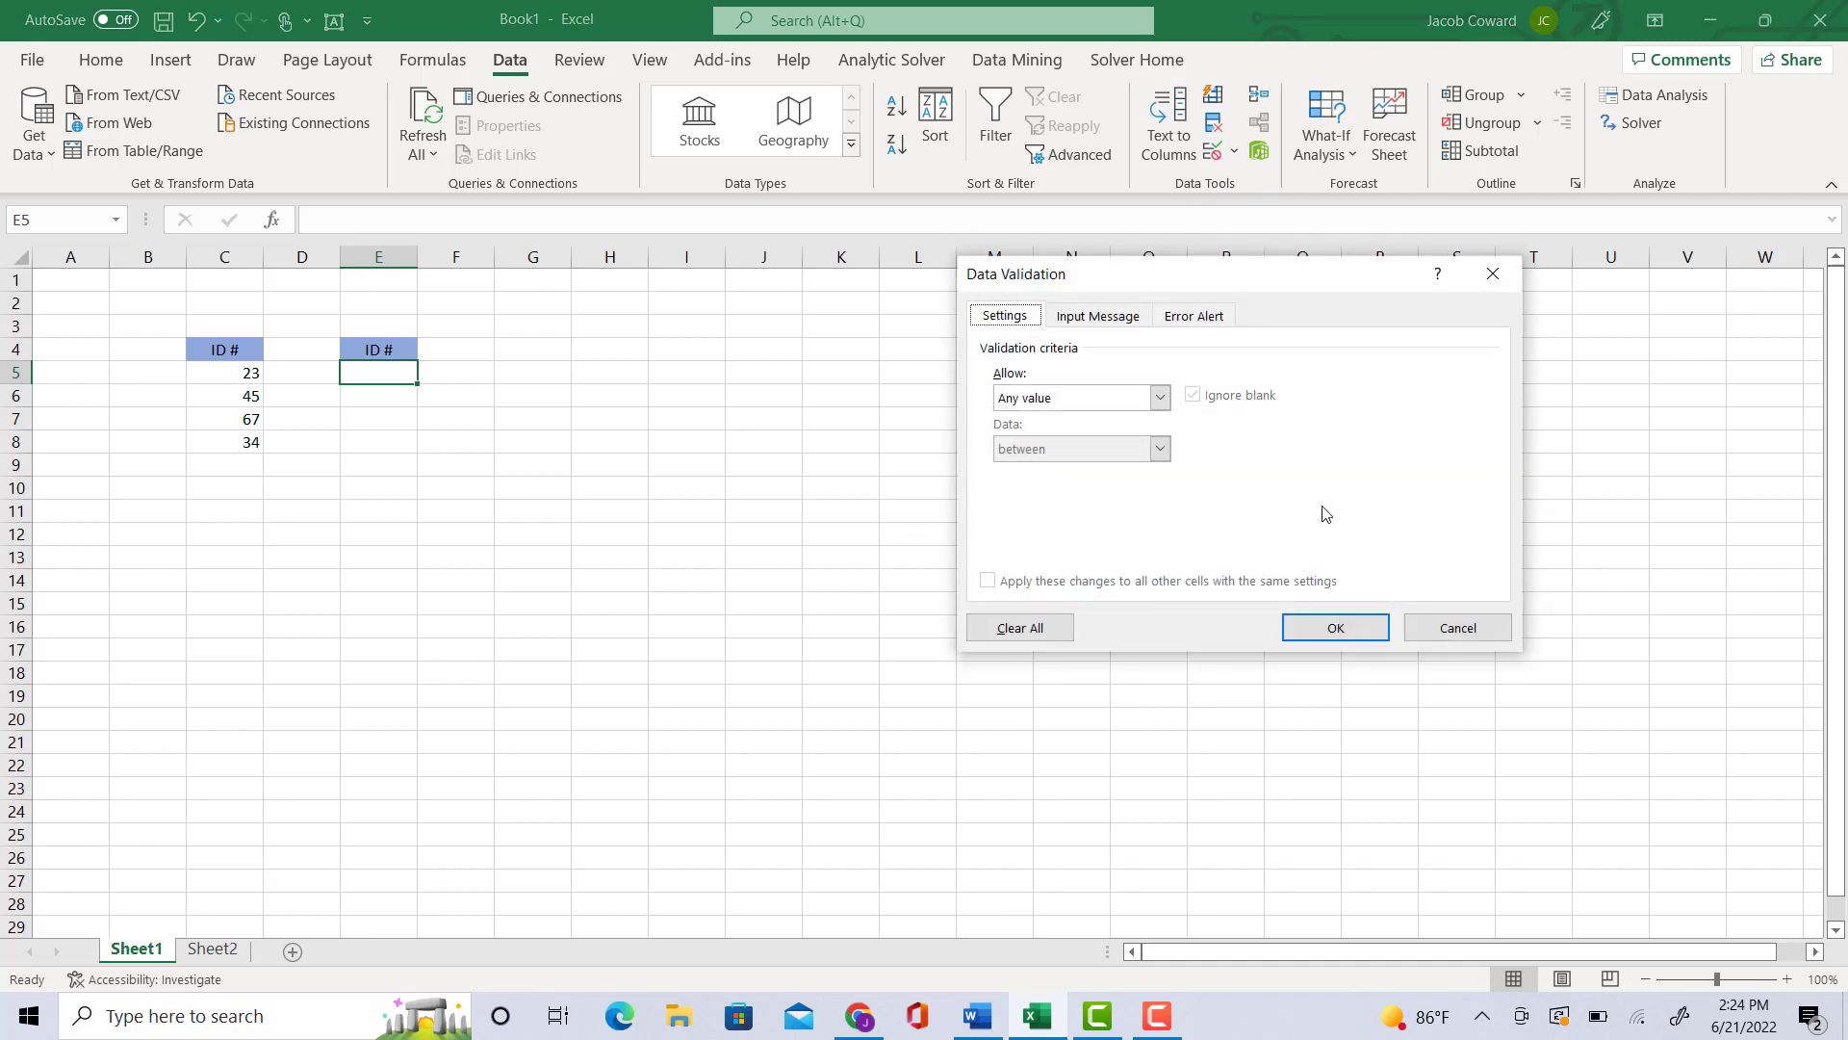
{"action": "left_click", "coordinate": [1160, 402]}
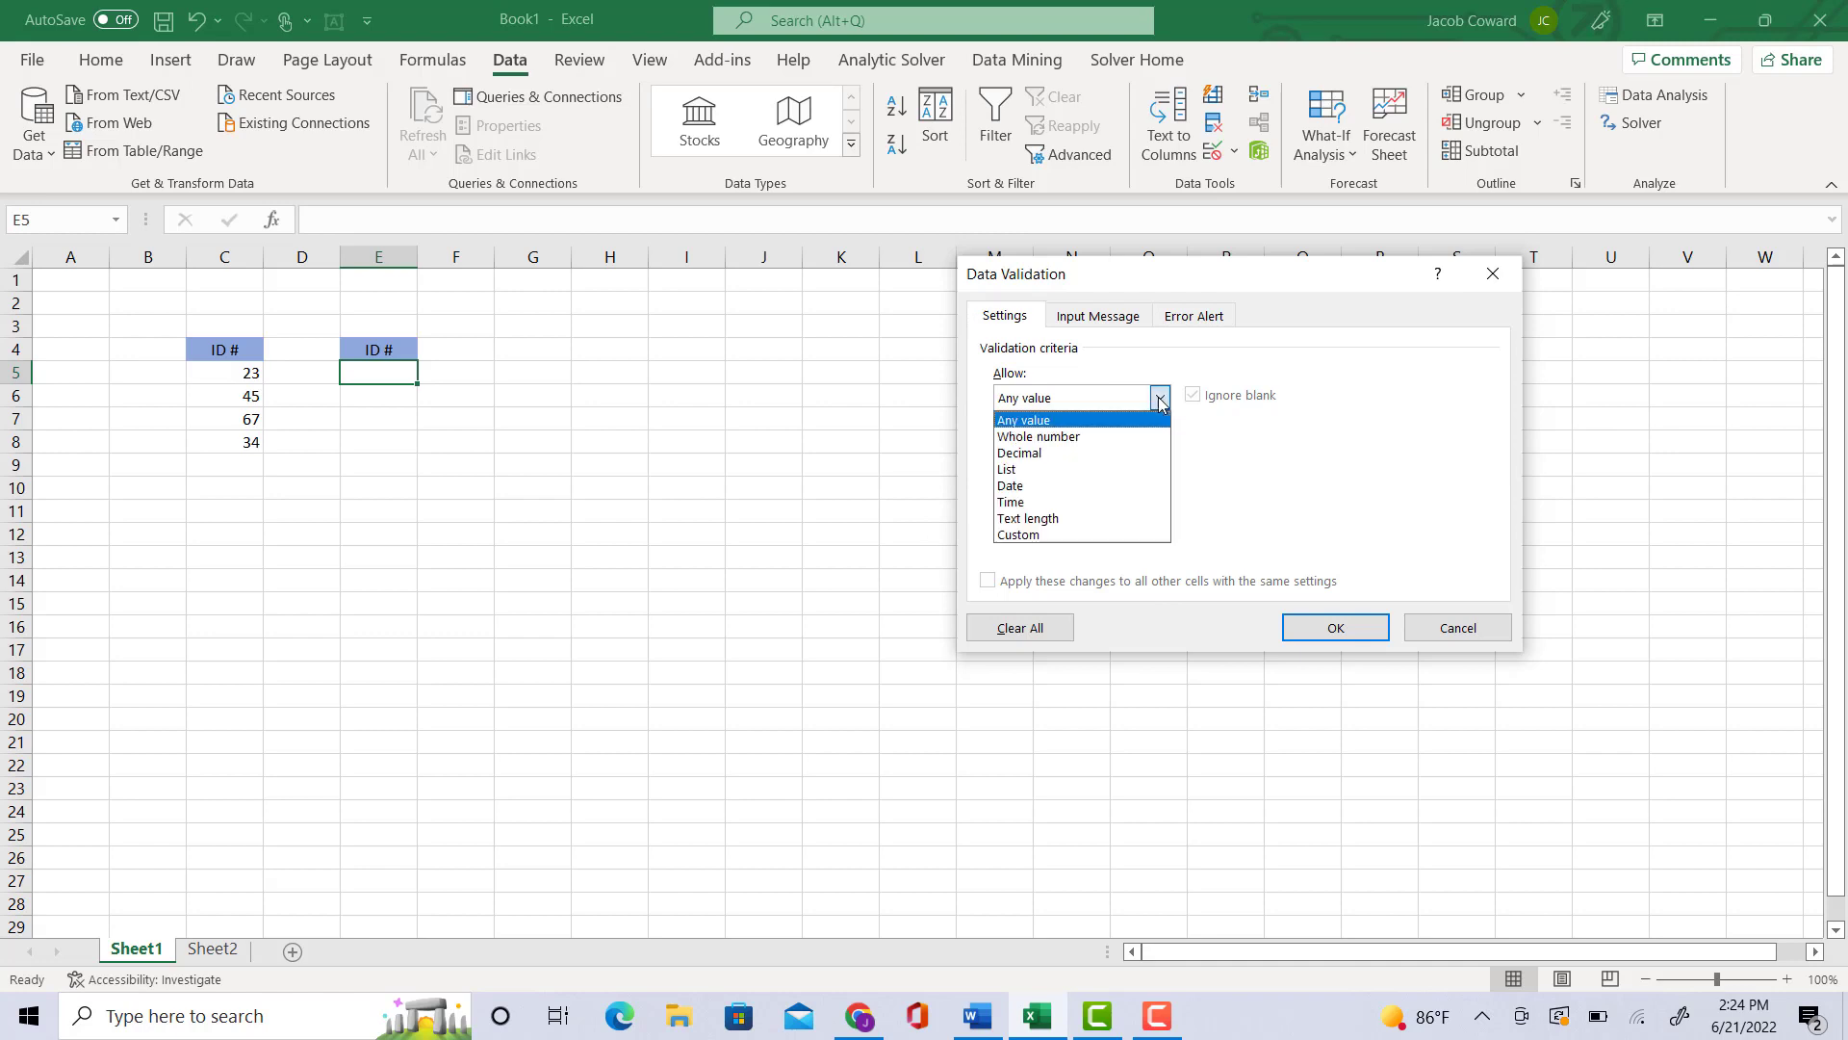
{"action": "left_click", "coordinate": [1120, 470]}
{"action": "left_click", "coordinate": [1135, 497]}
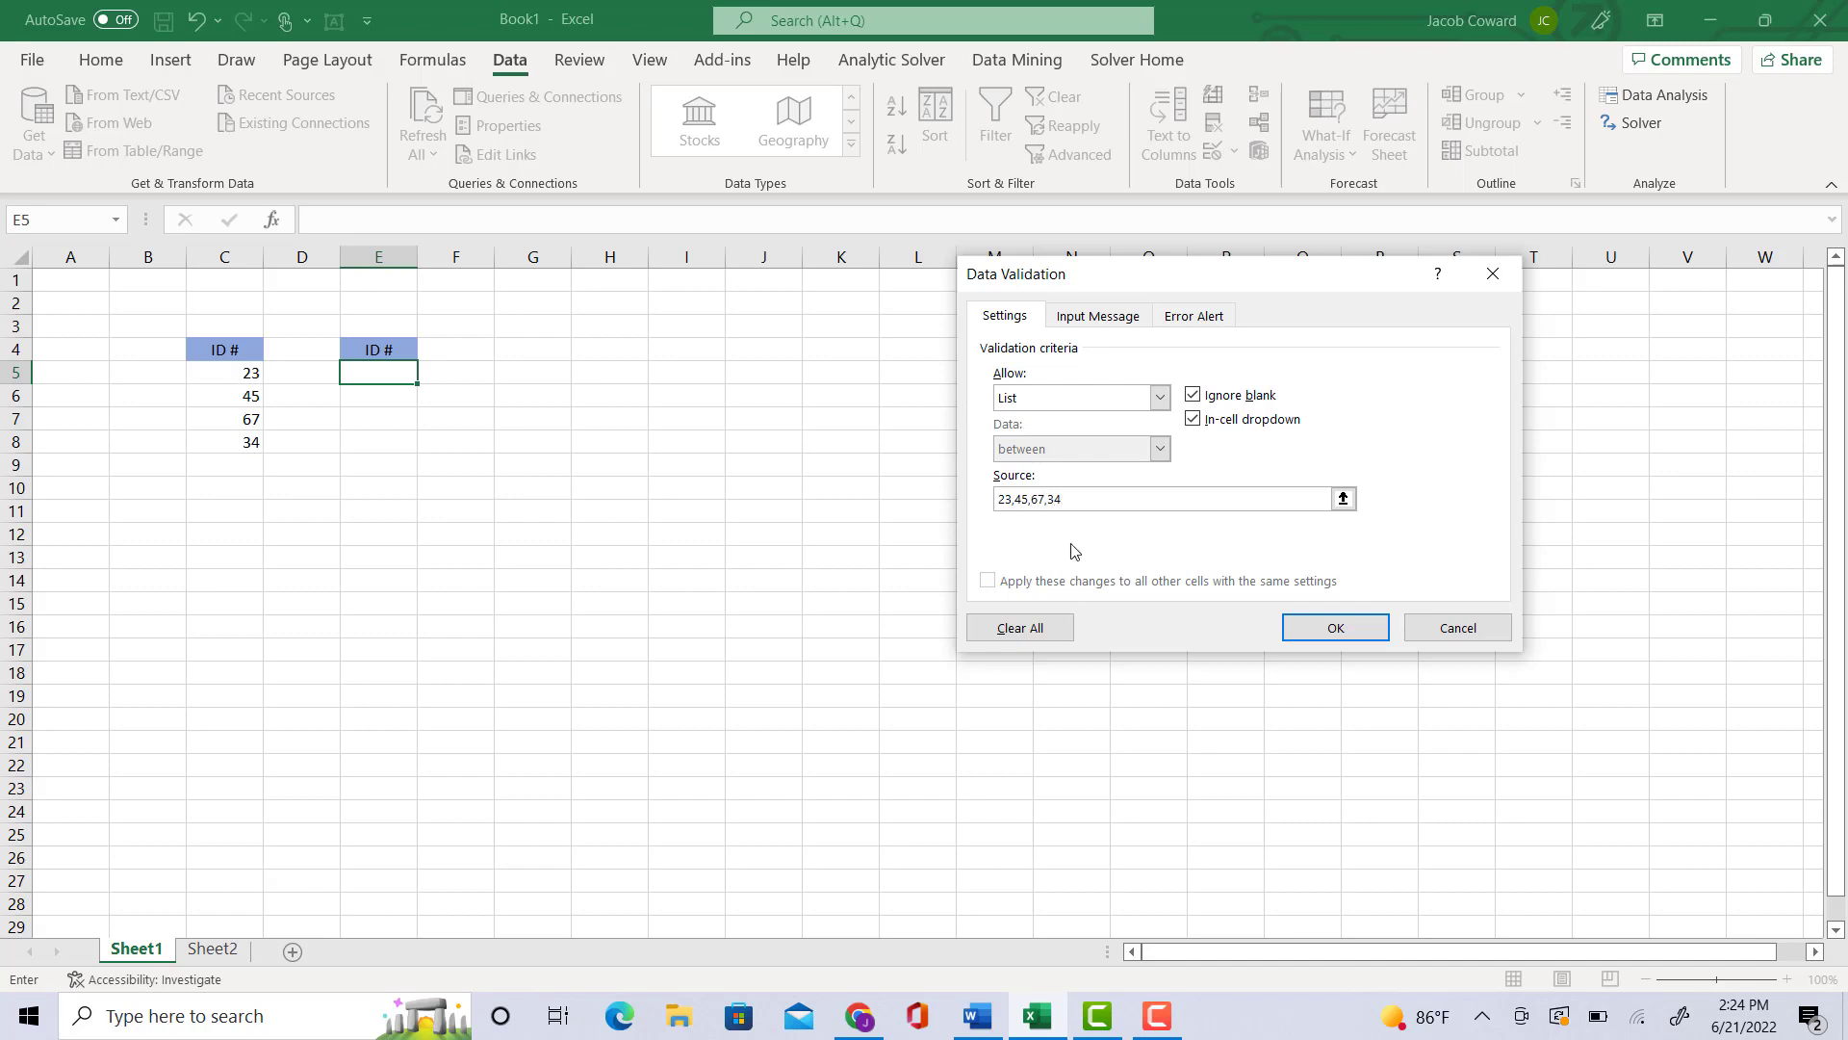
{"action": "left_click", "coordinate": [1335, 627]}
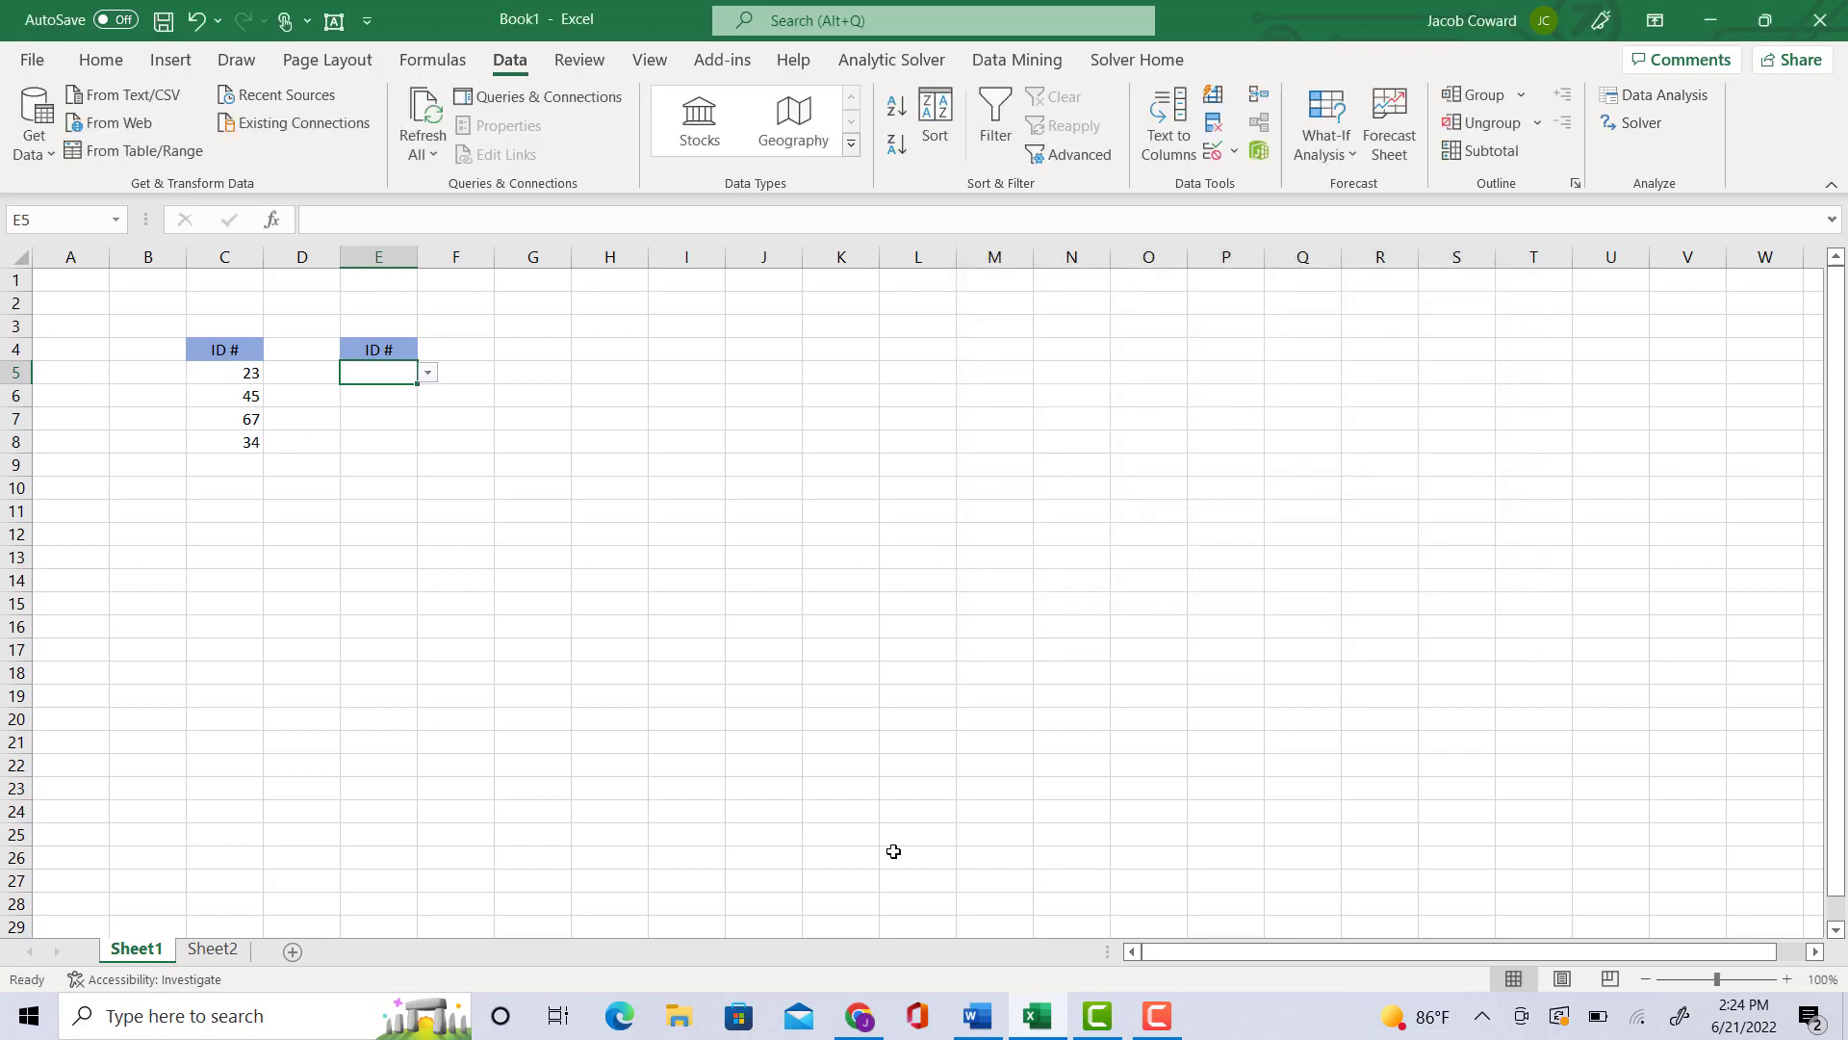
{"action": "left_click", "coordinate": [426, 372]}
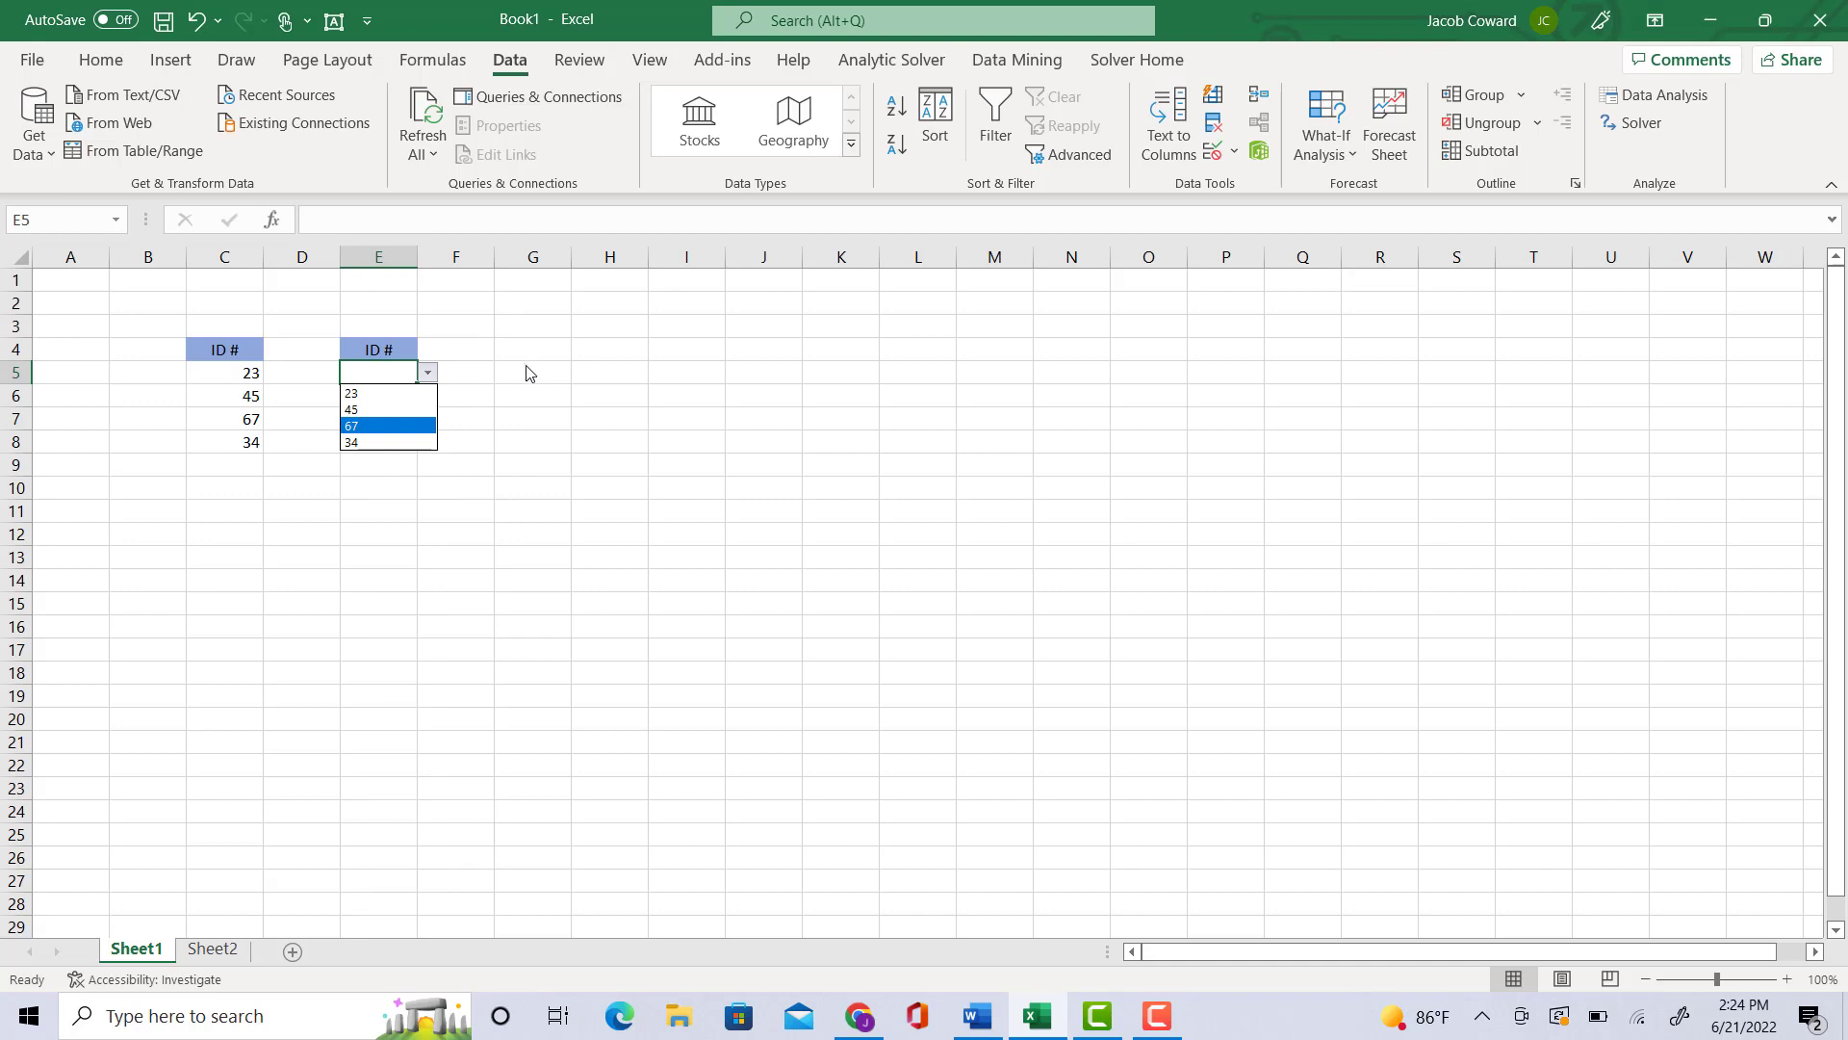
{"action": "key", "text": "Escape"}
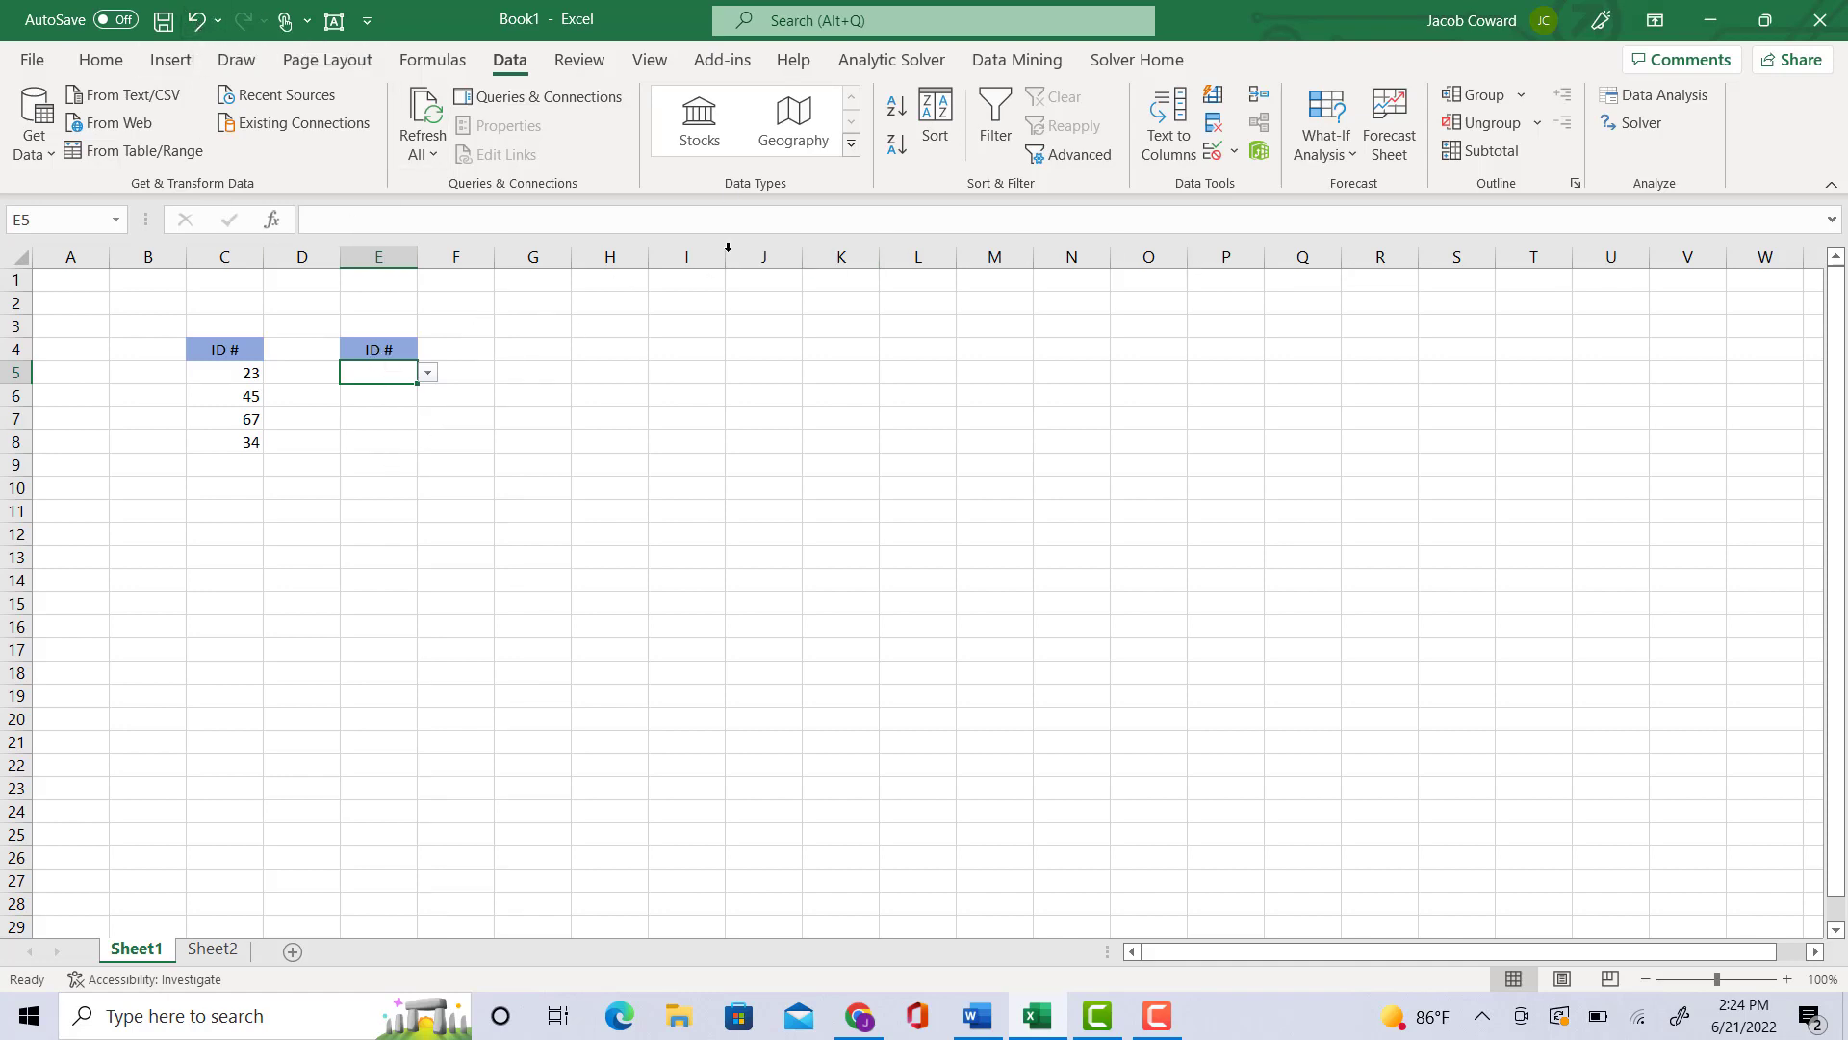
Step: Reset the data validation of E5 to allow any value
{"action": "left_click", "coordinate": [1215, 154]}
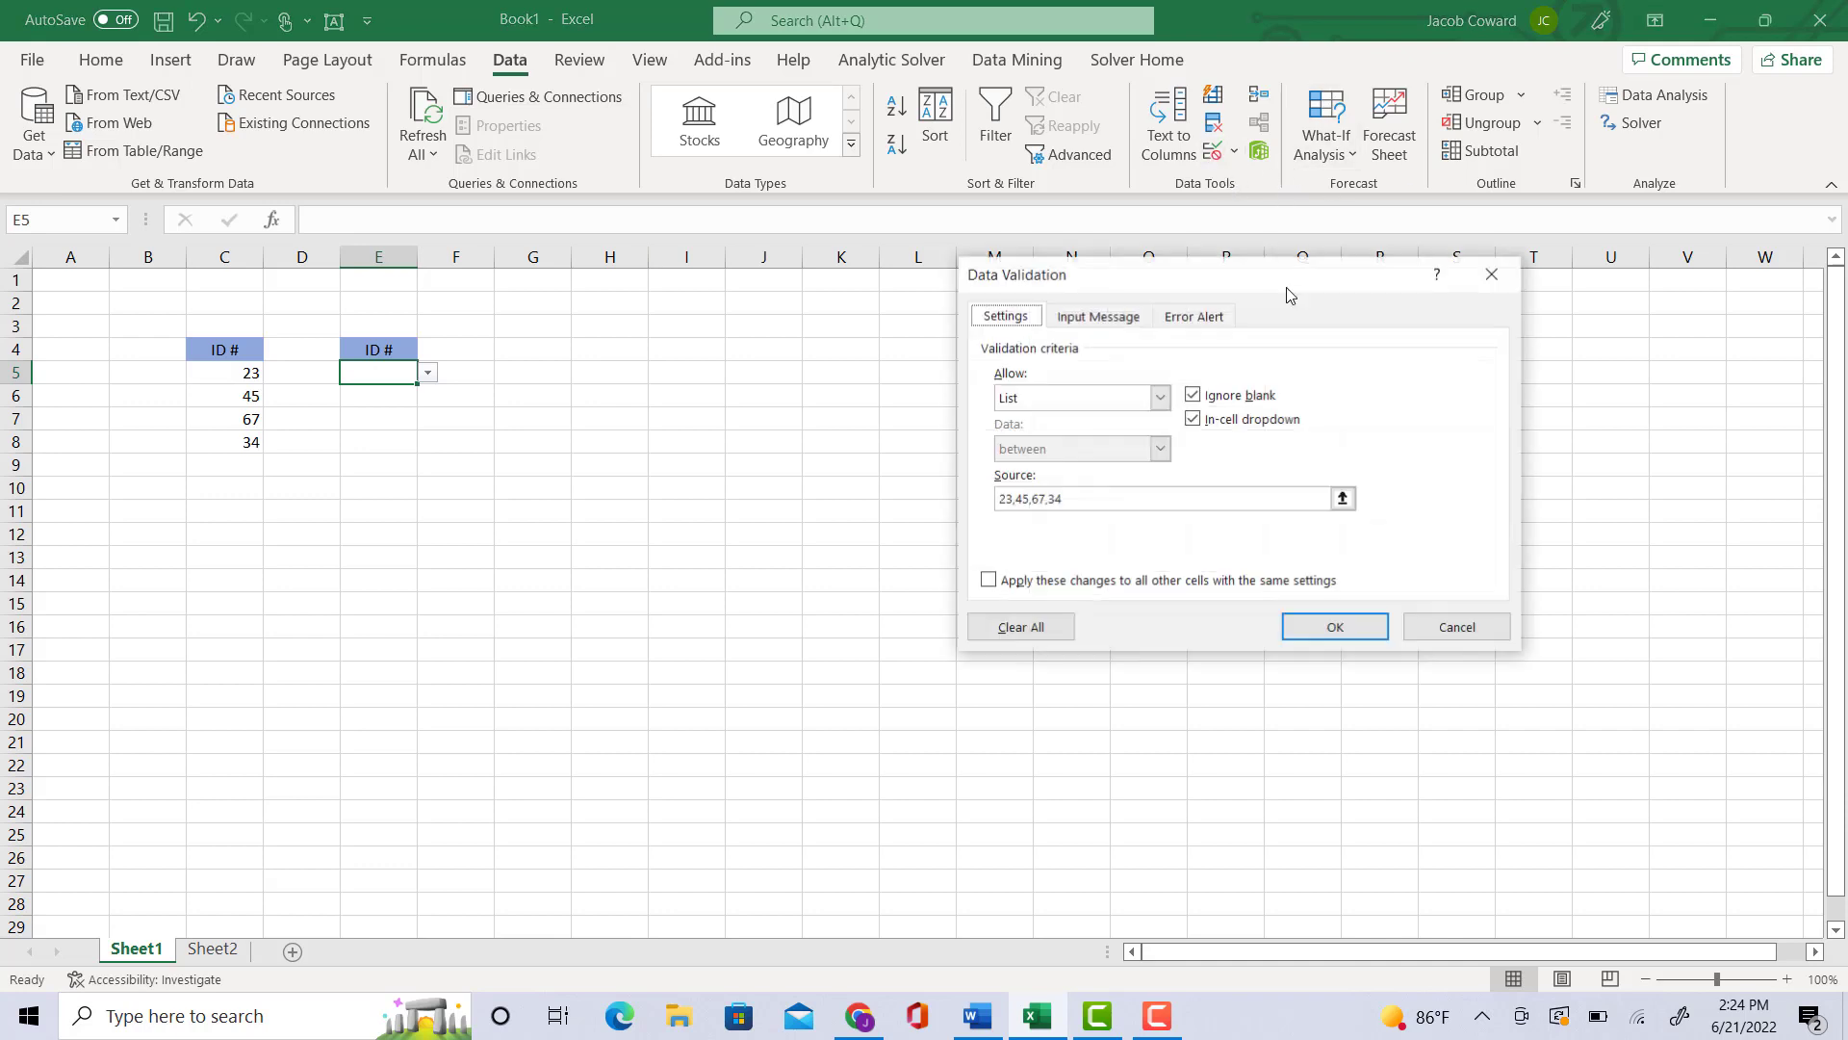
{"action": "left_click", "coordinate": [1160, 397]}
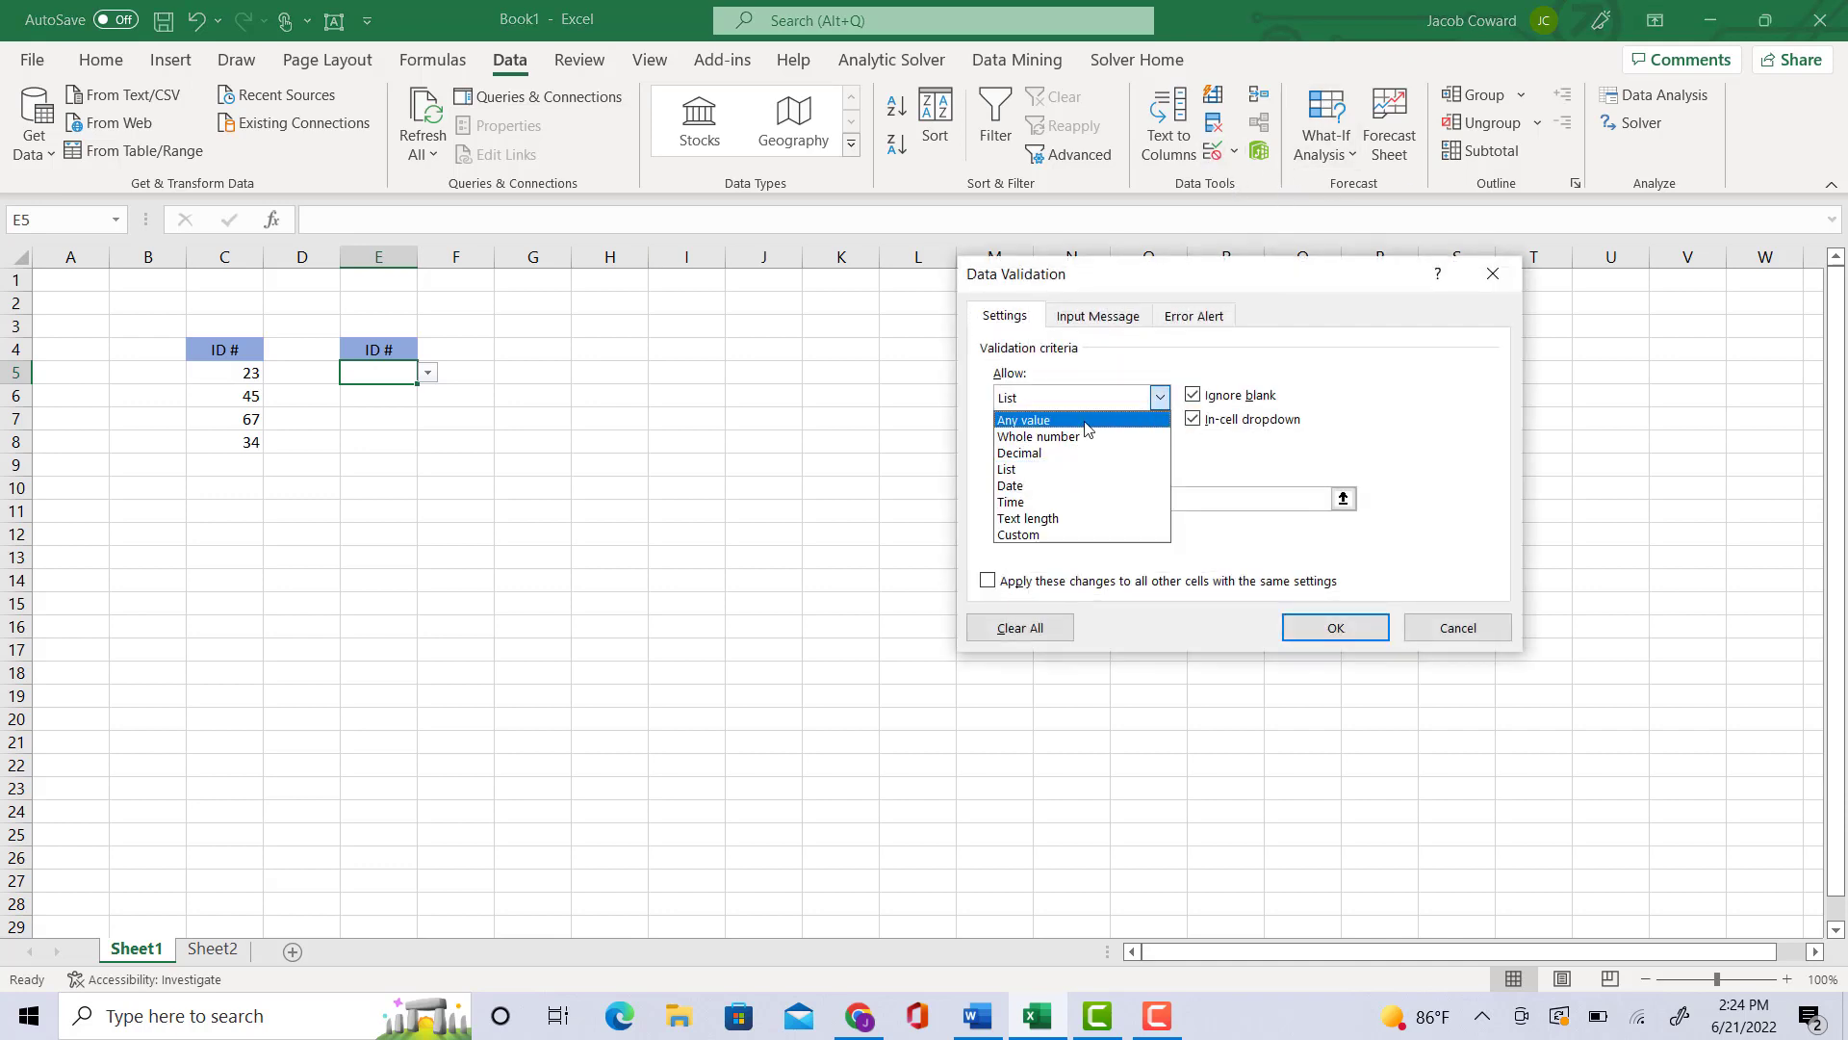
{"action": "left_click", "coordinate": [1086, 422]}
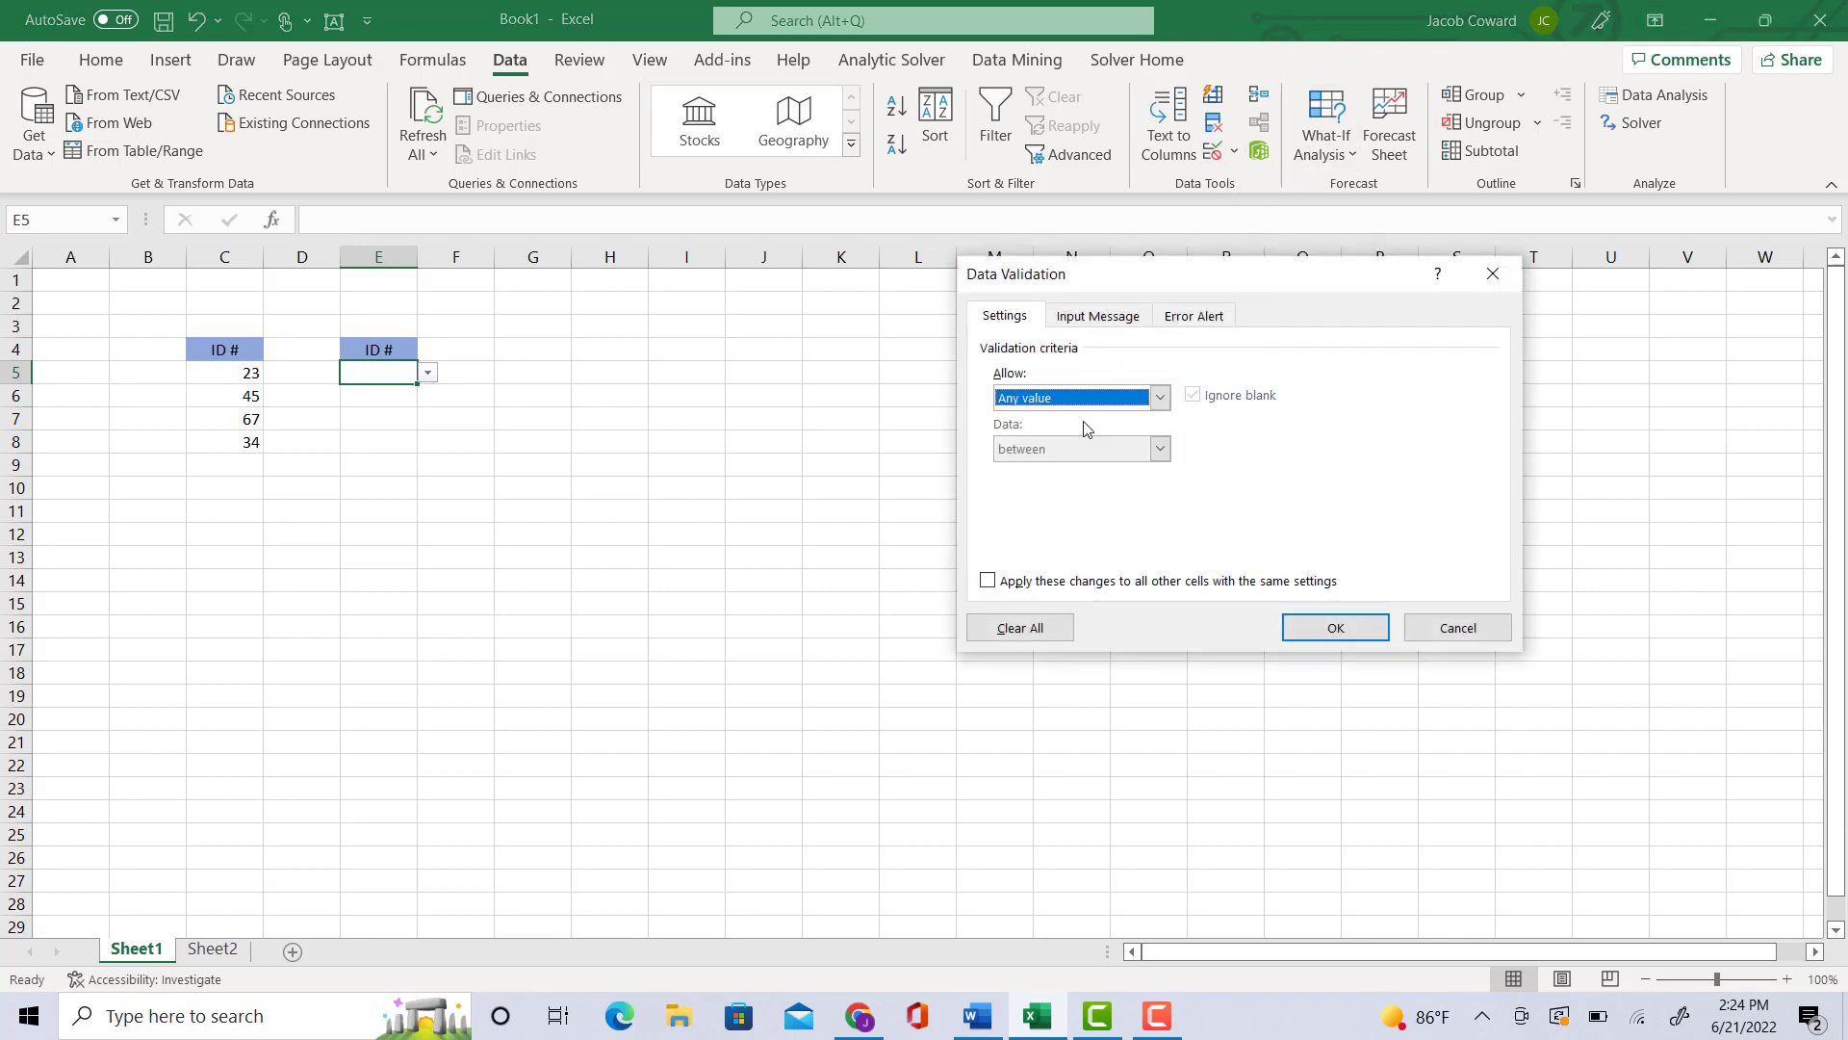
{"action": "left_click", "coordinate": [1332, 624]}
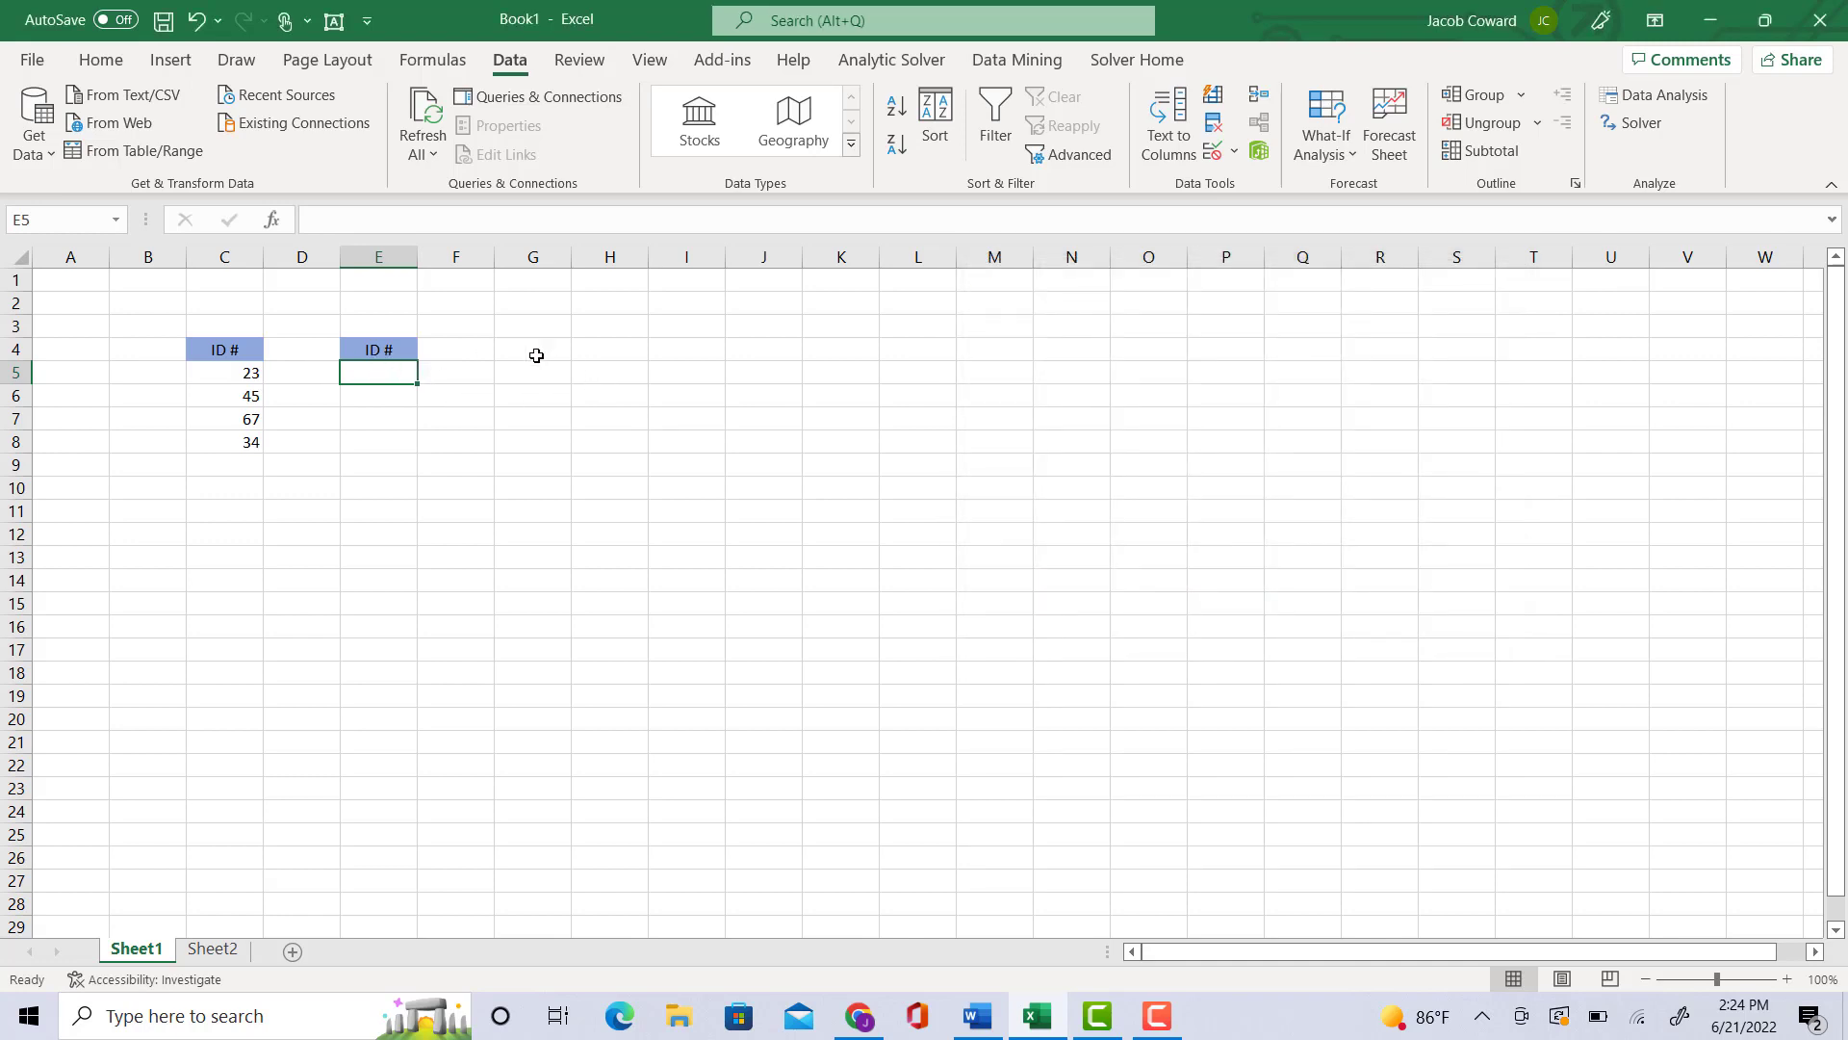
Step: Give E5 a list validation with source =$C$5:$C$8 and check its dropdown choices
{"action": "left_click", "coordinate": [1211, 150]}
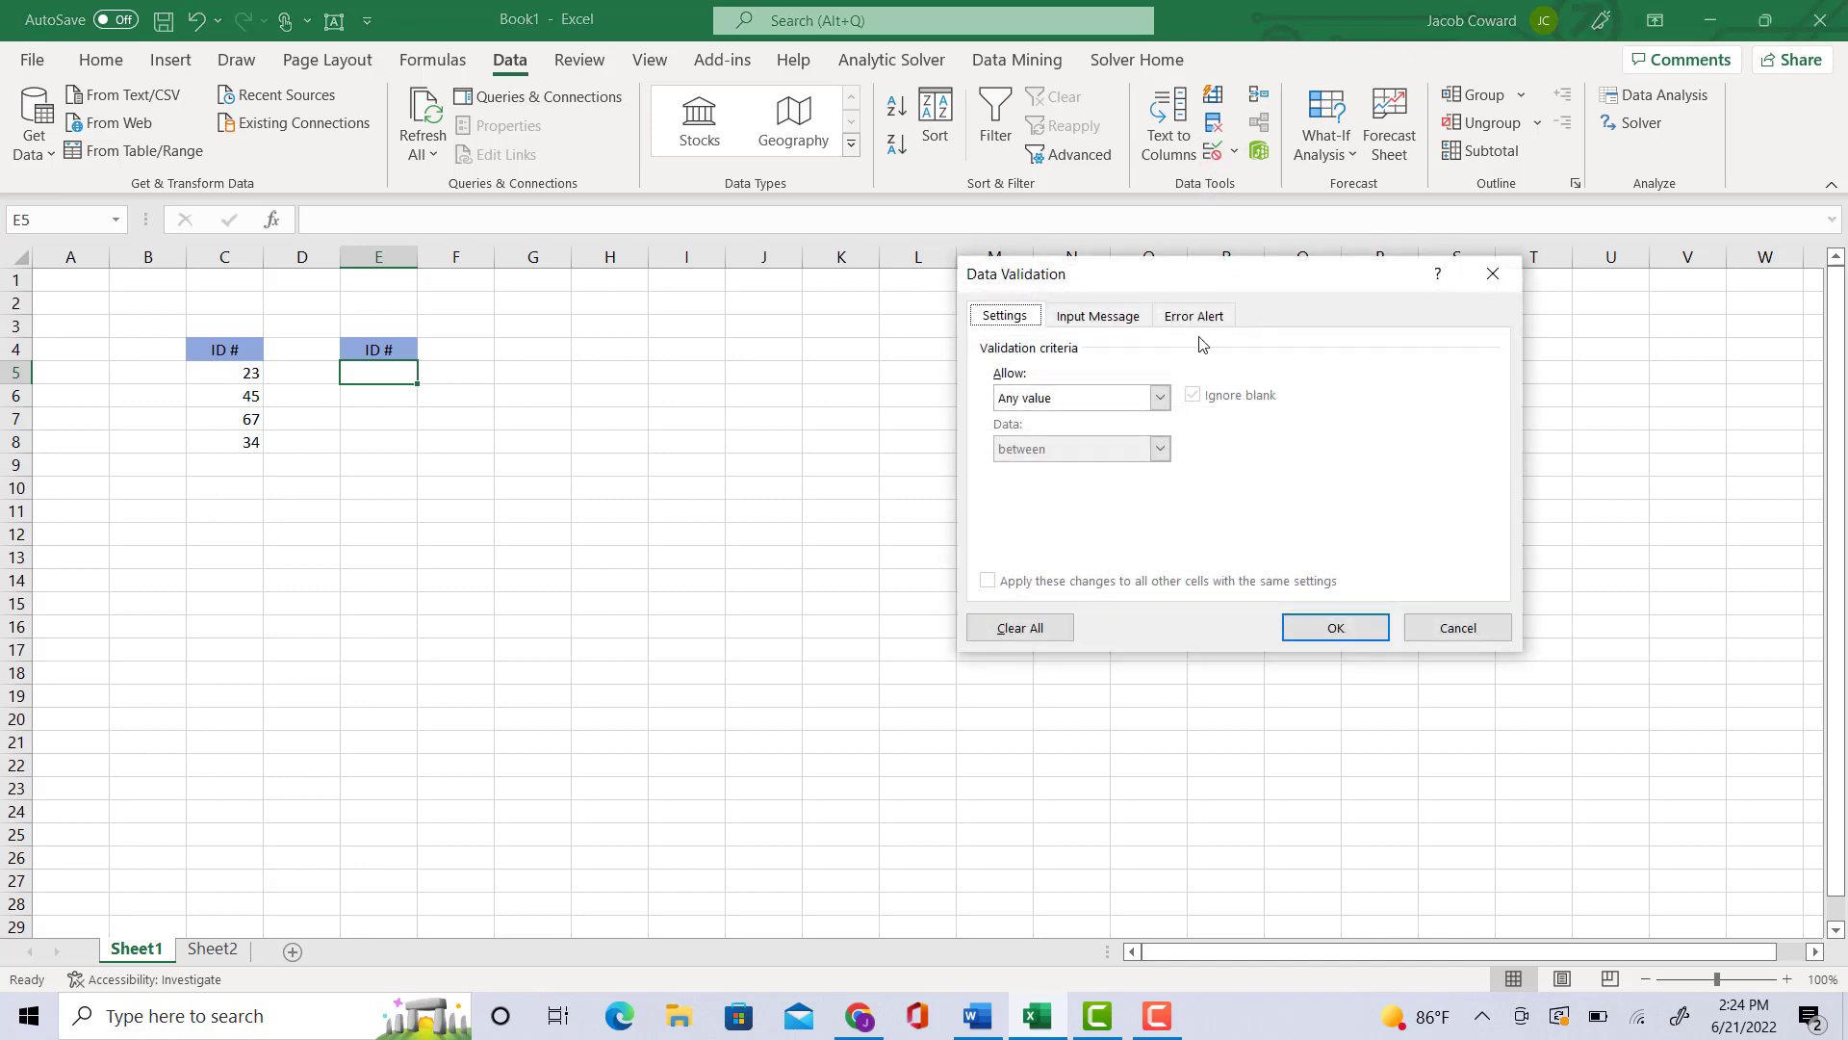
{"action": "left_click", "coordinate": [1160, 398]}
{"action": "left_click", "coordinate": [1106, 475]}
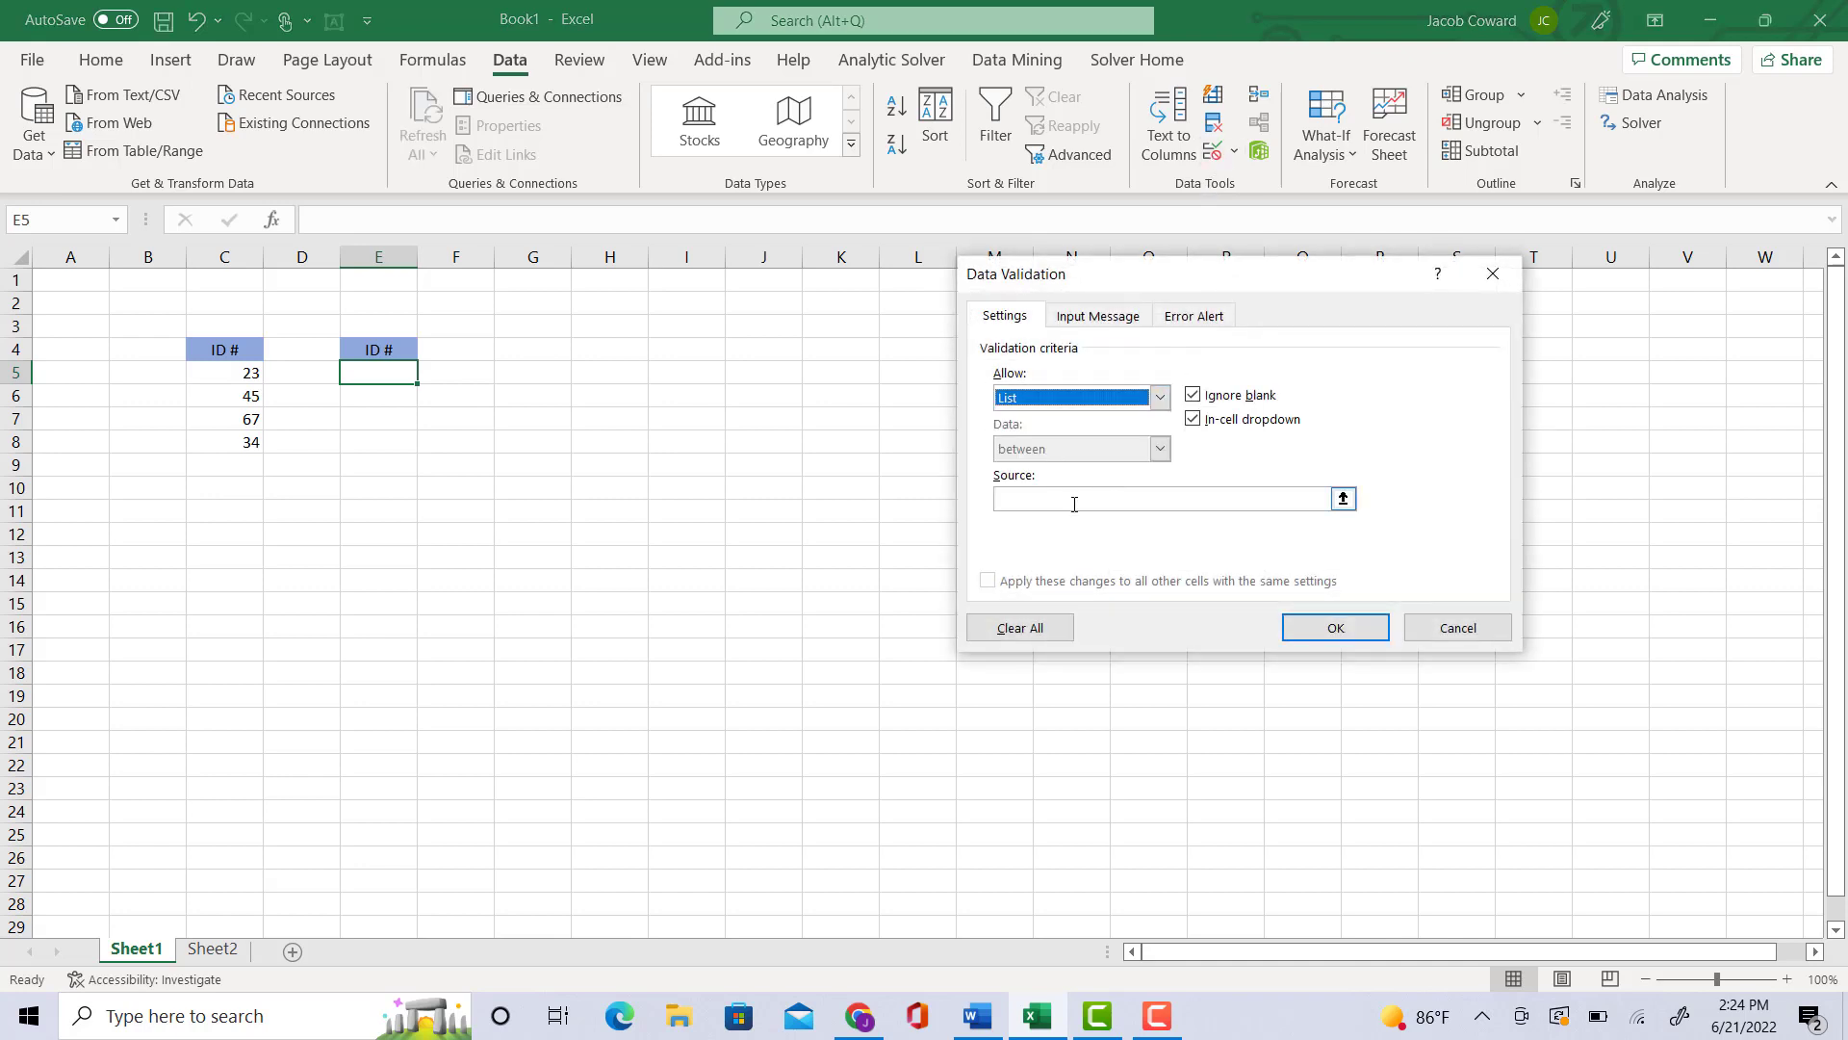
{"action": "left_click", "coordinate": [1077, 503]}
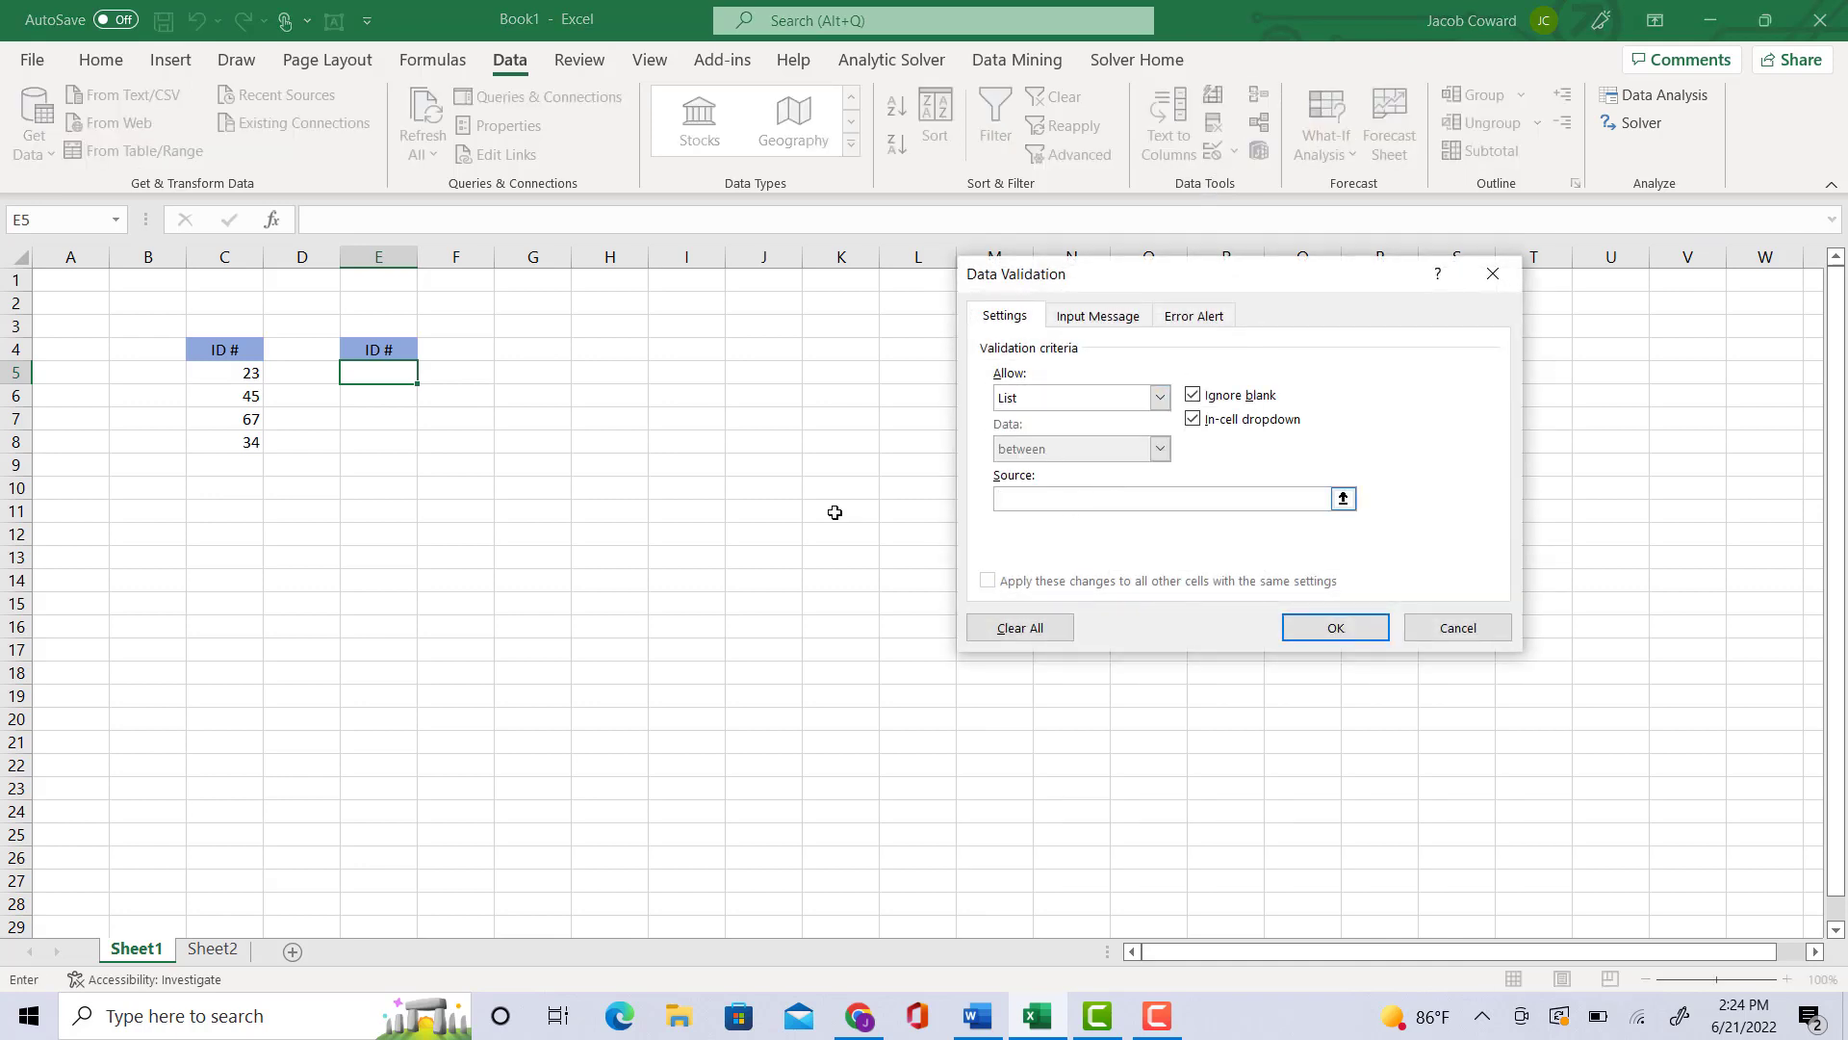
{"action": "left_click_drag", "start_coordinate": [219, 375], "coordinate": [216, 438]}
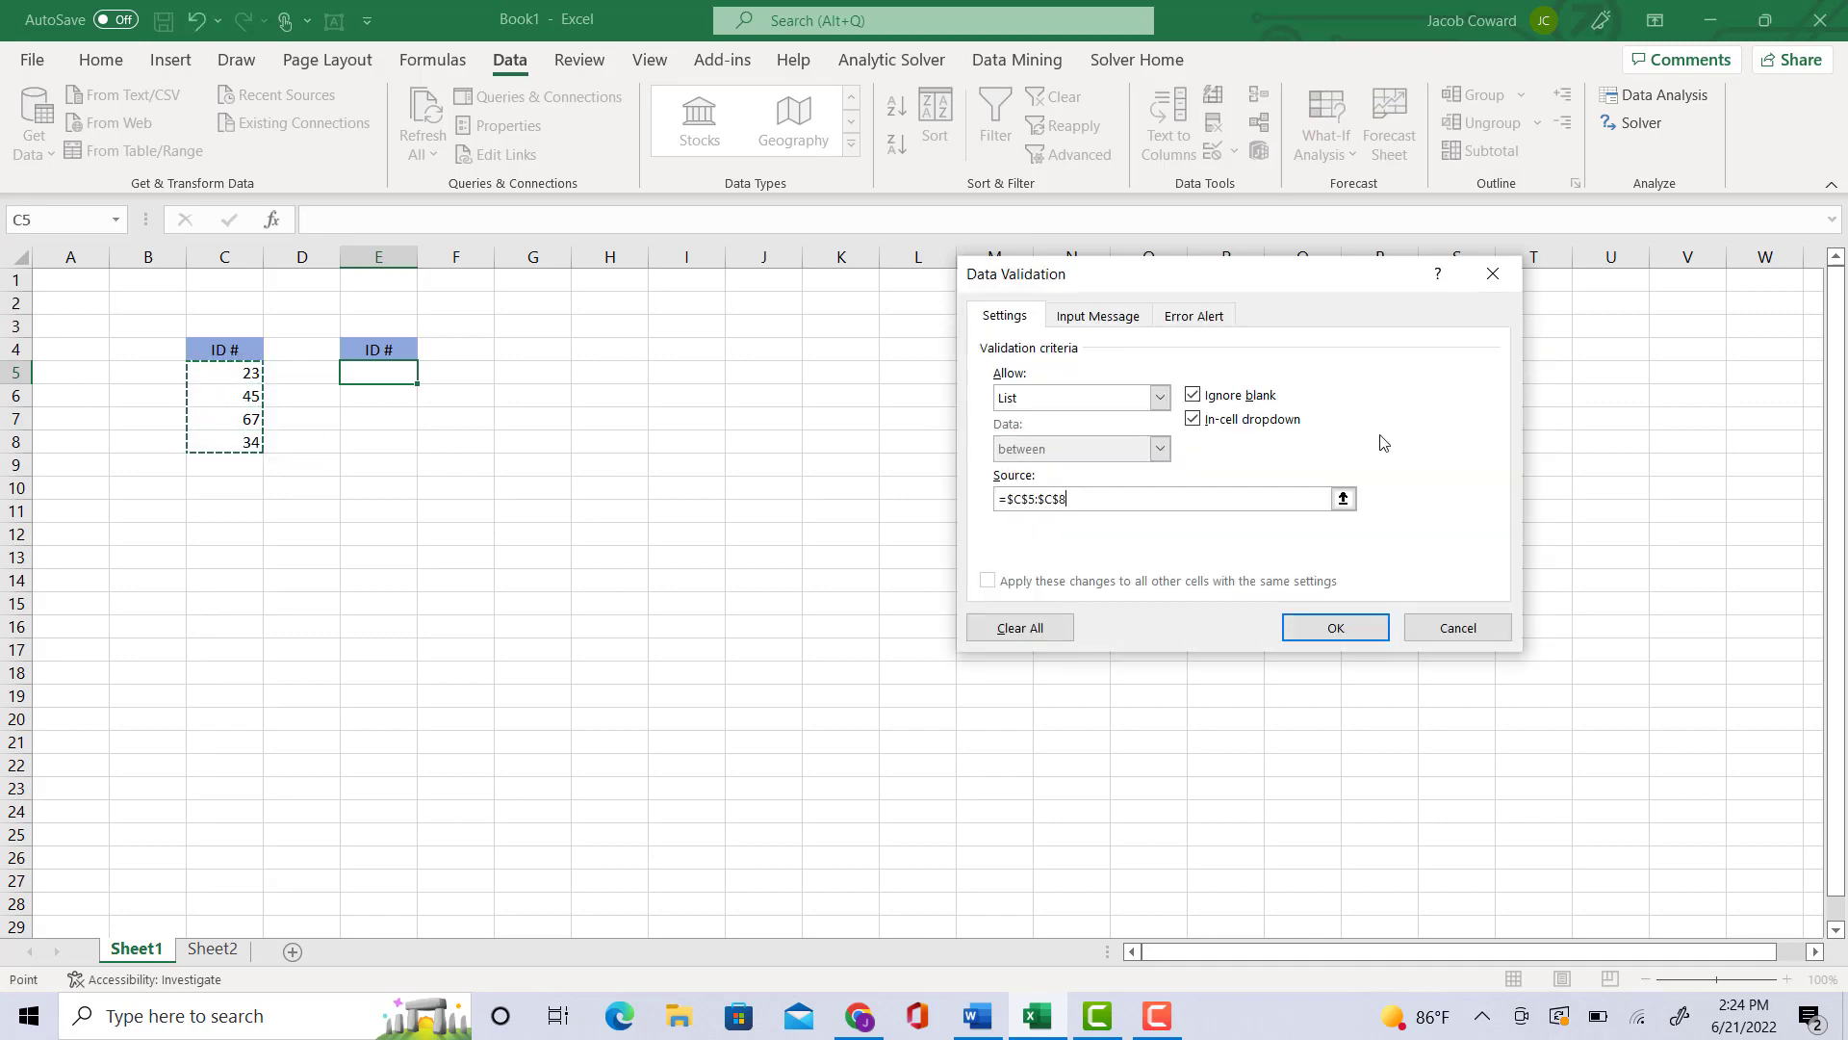
{"action": "left_click", "coordinate": [1341, 631]}
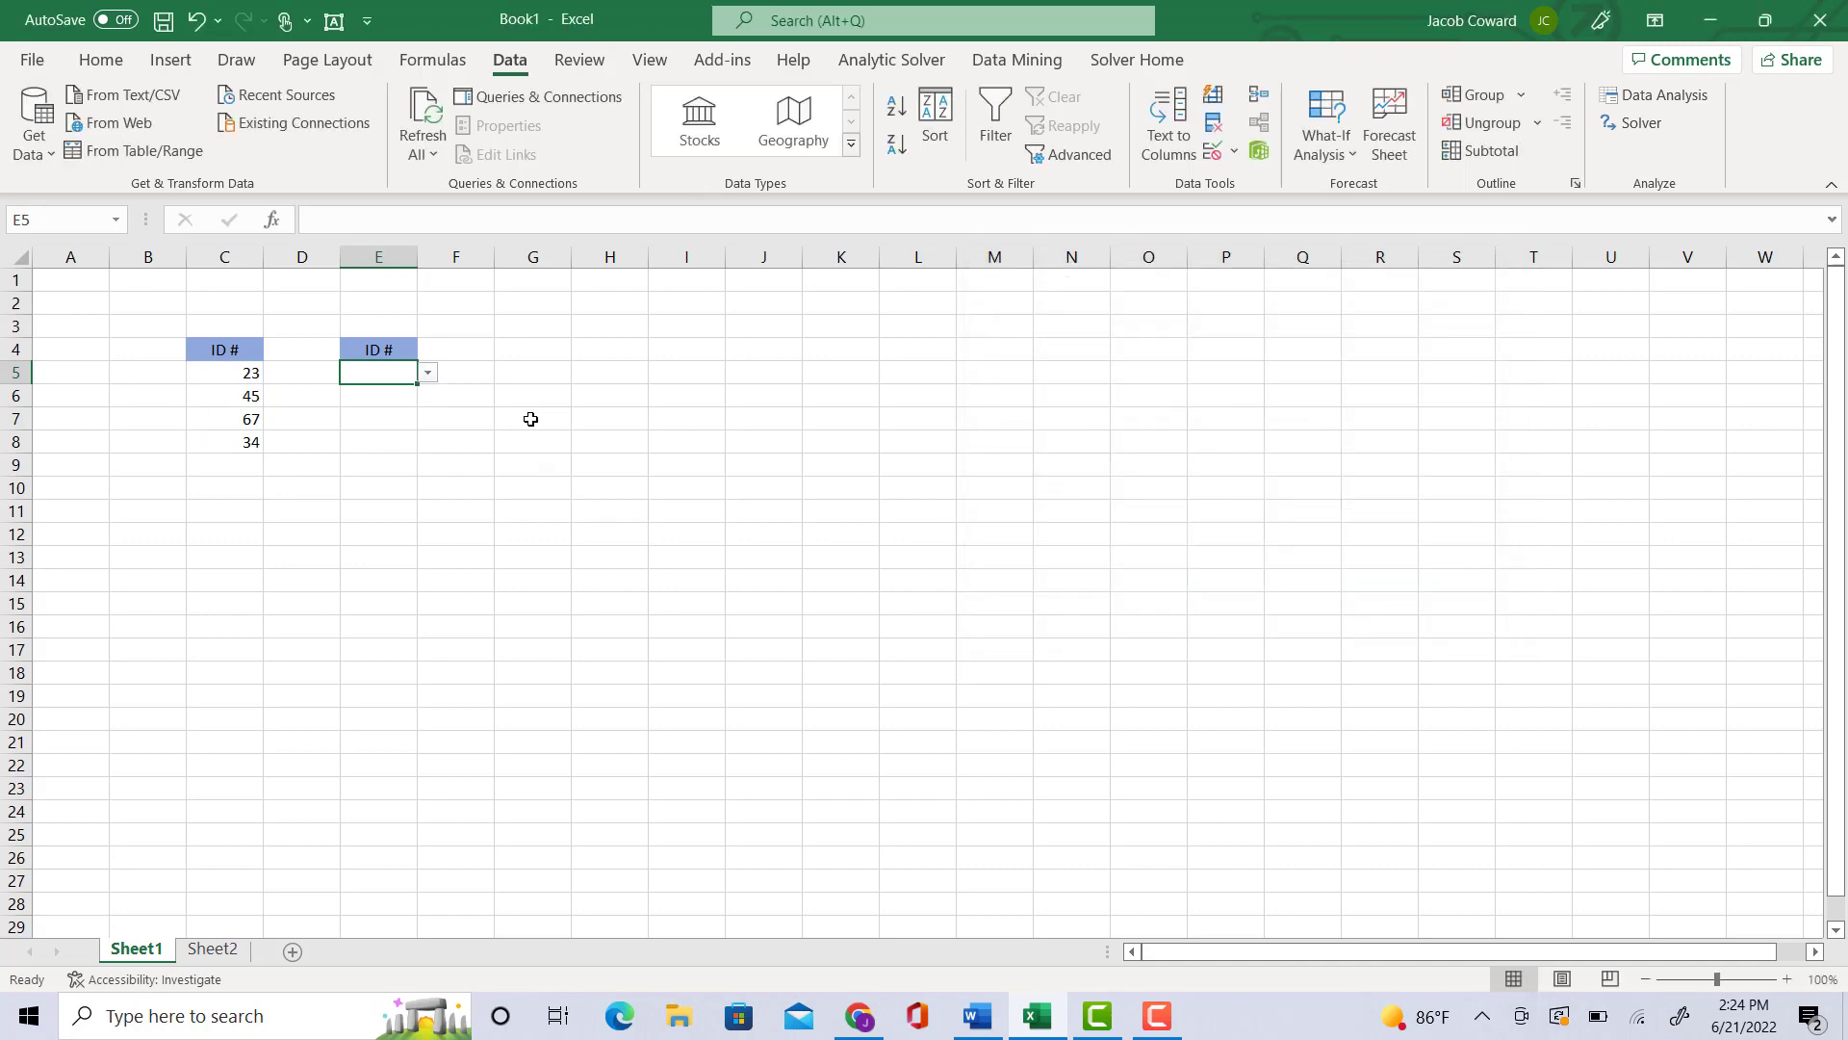
{"action": "left_click", "coordinate": [428, 373]}
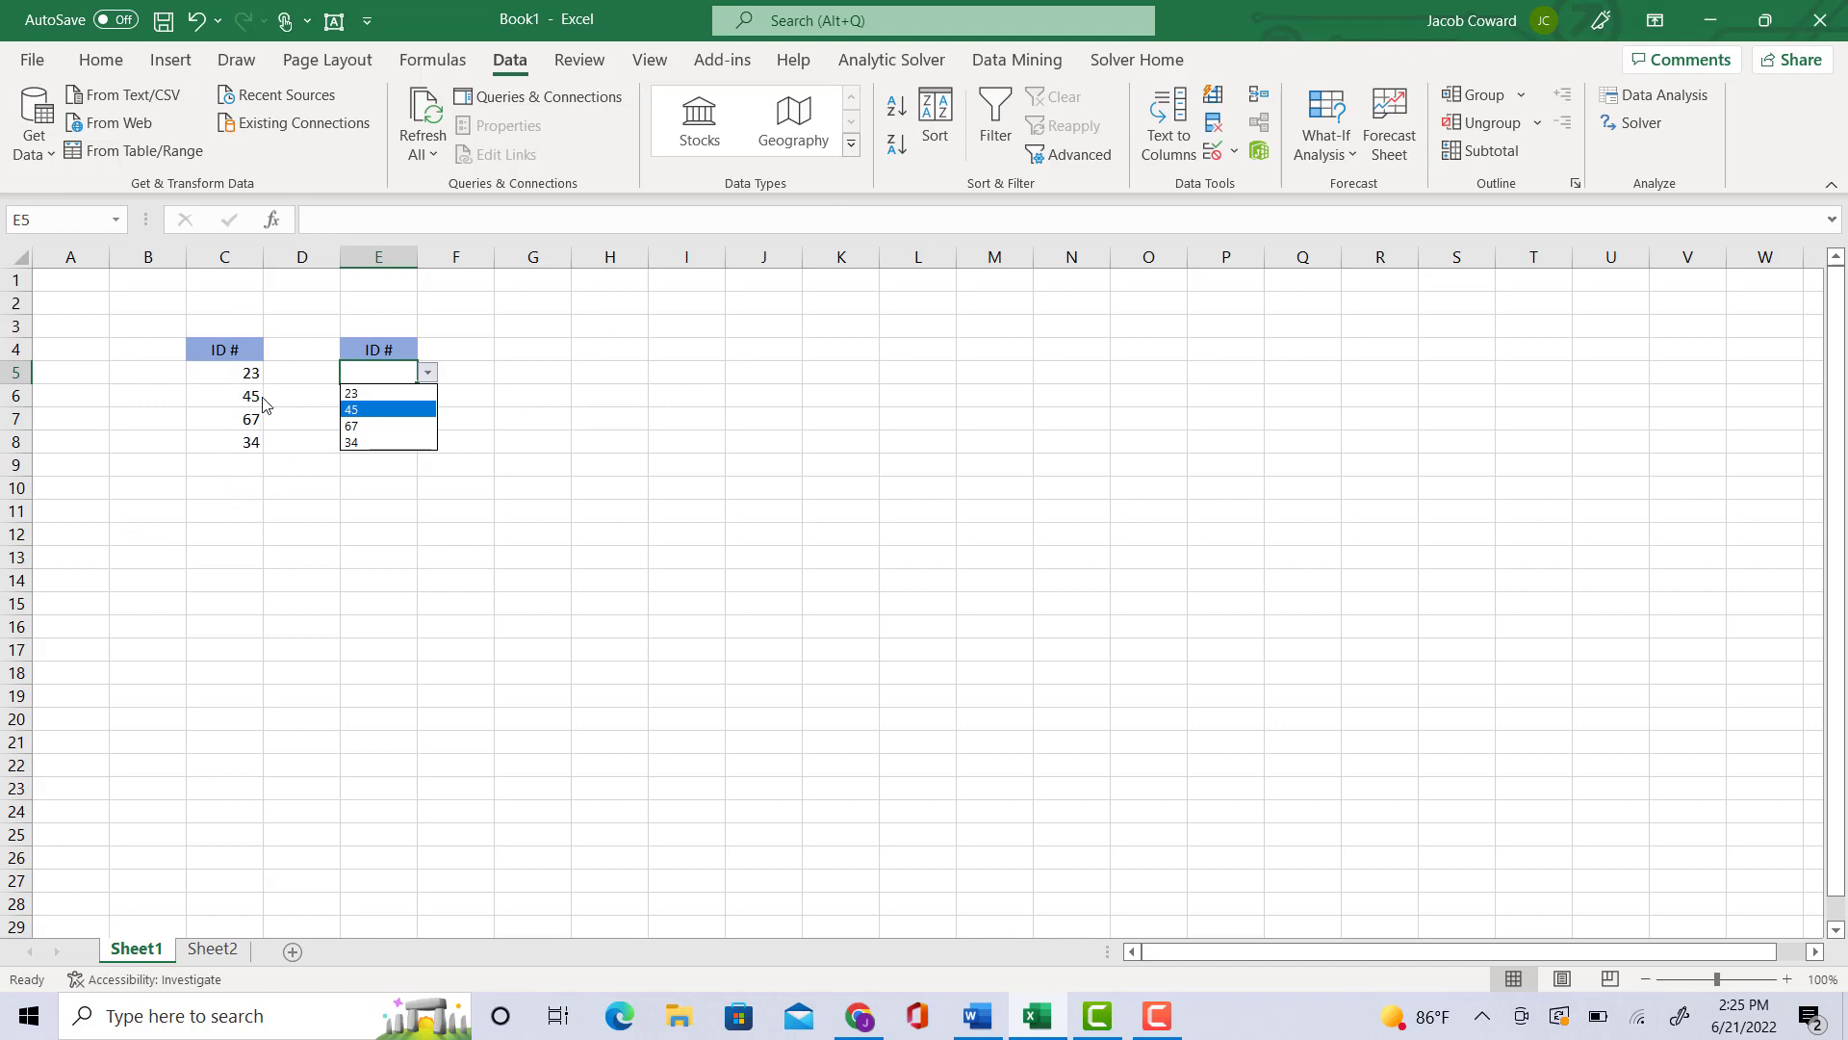
Step: Add a new two-digit ID number in C9 below the ID # list and check the dropdown choices of E5
{"action": "left_click", "coordinate": [242, 471]}
{"action": "left_click", "coordinate": [243, 468]}
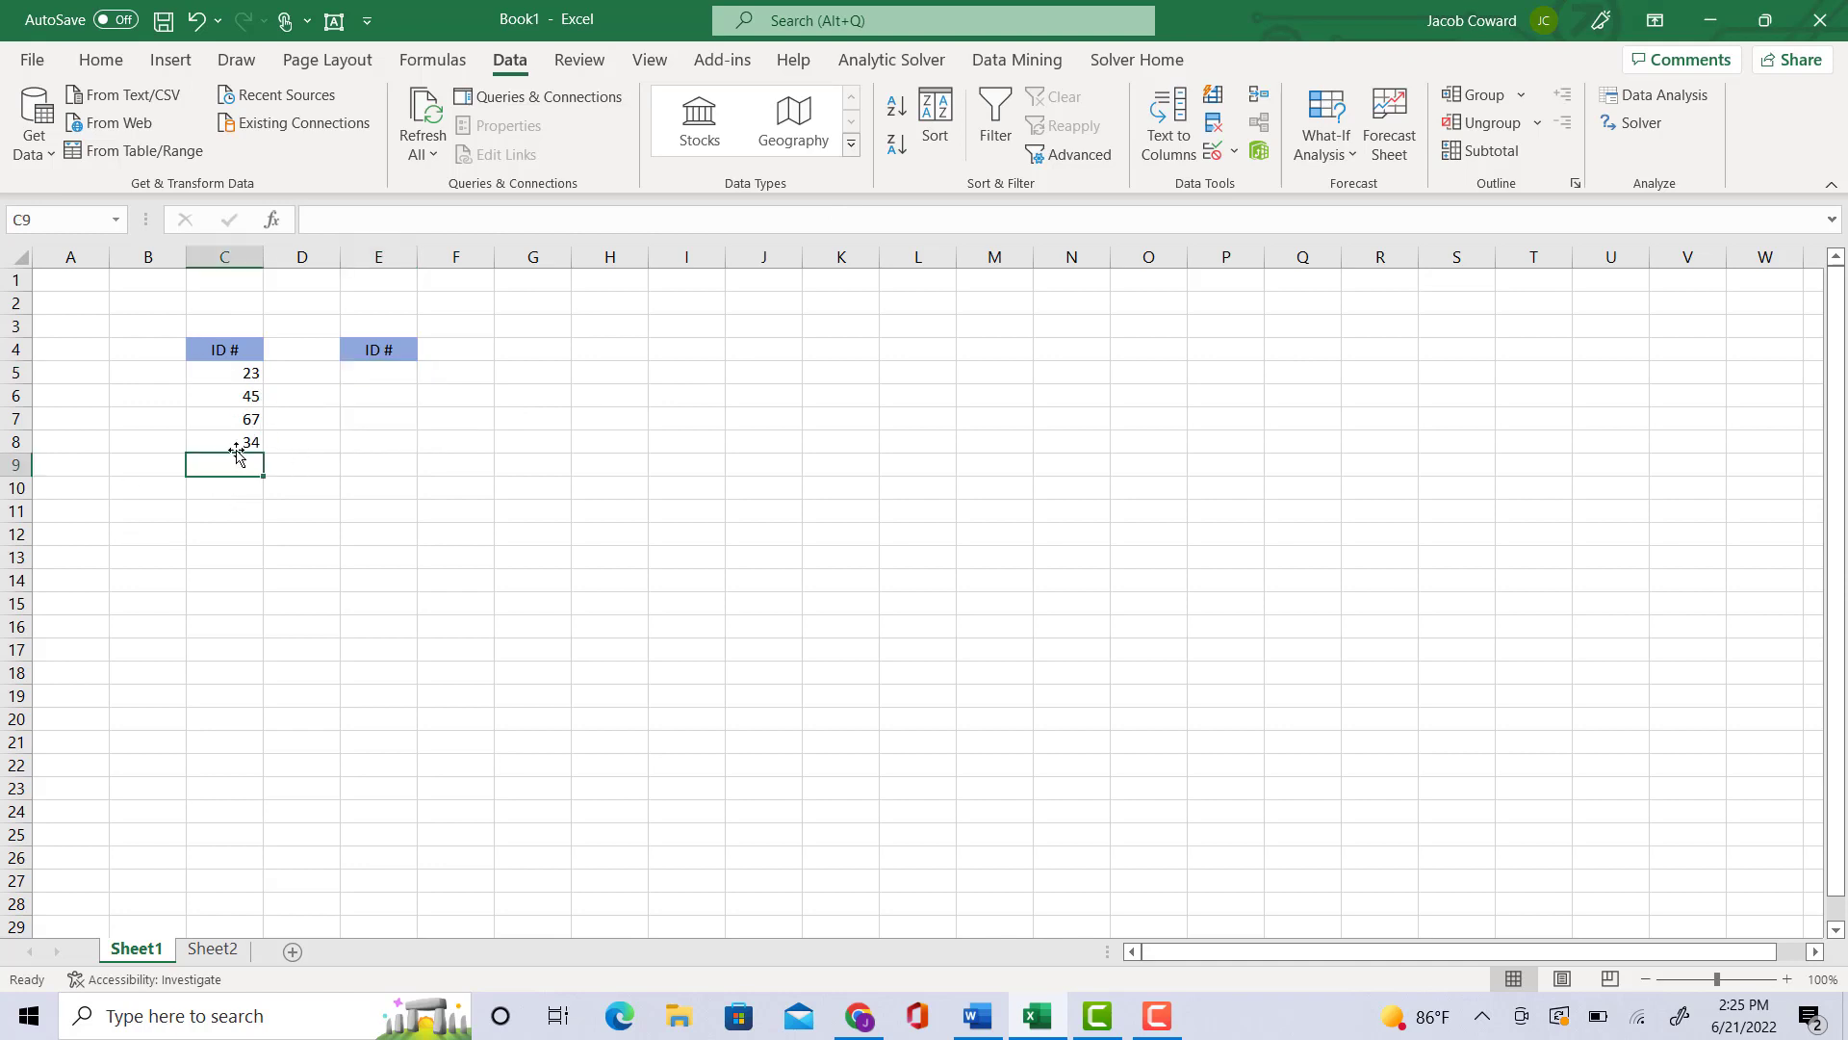
{"action": "type", "text": "56"}
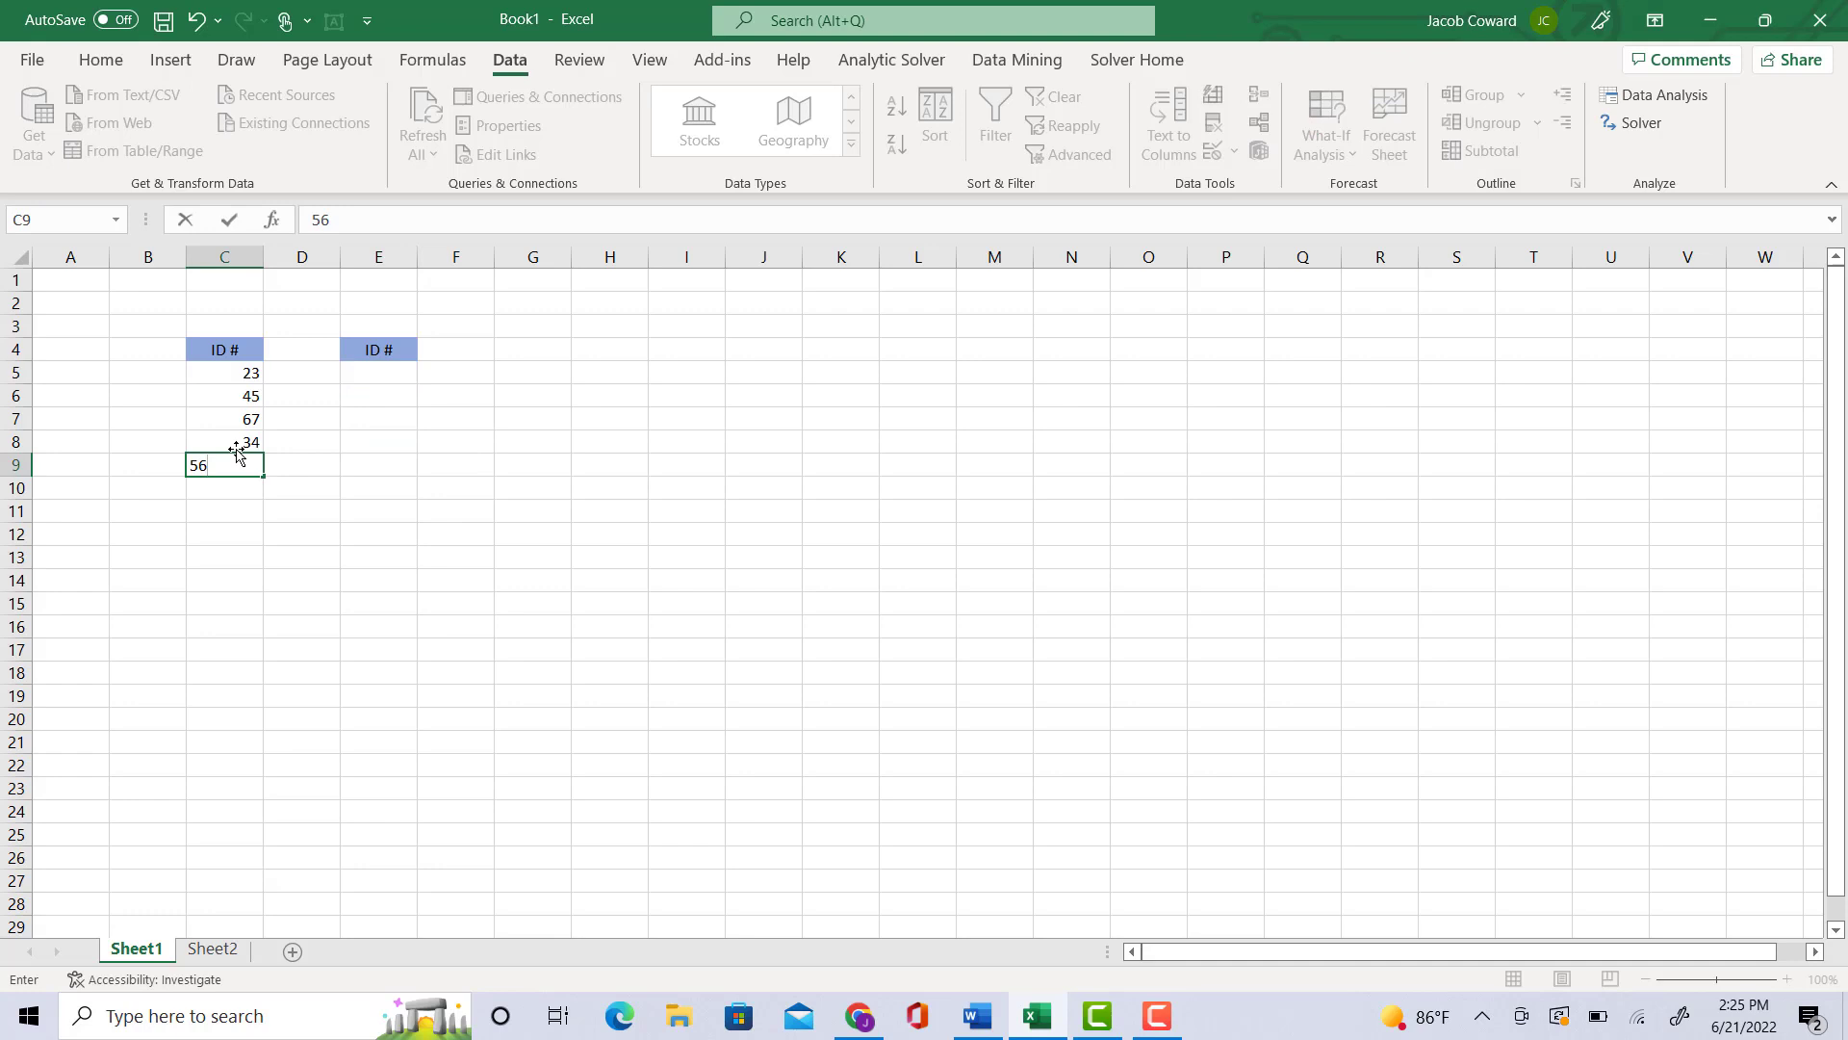
{"action": "left_click", "coordinate": [308, 438]}
{"action": "left_click", "coordinate": [382, 381]}
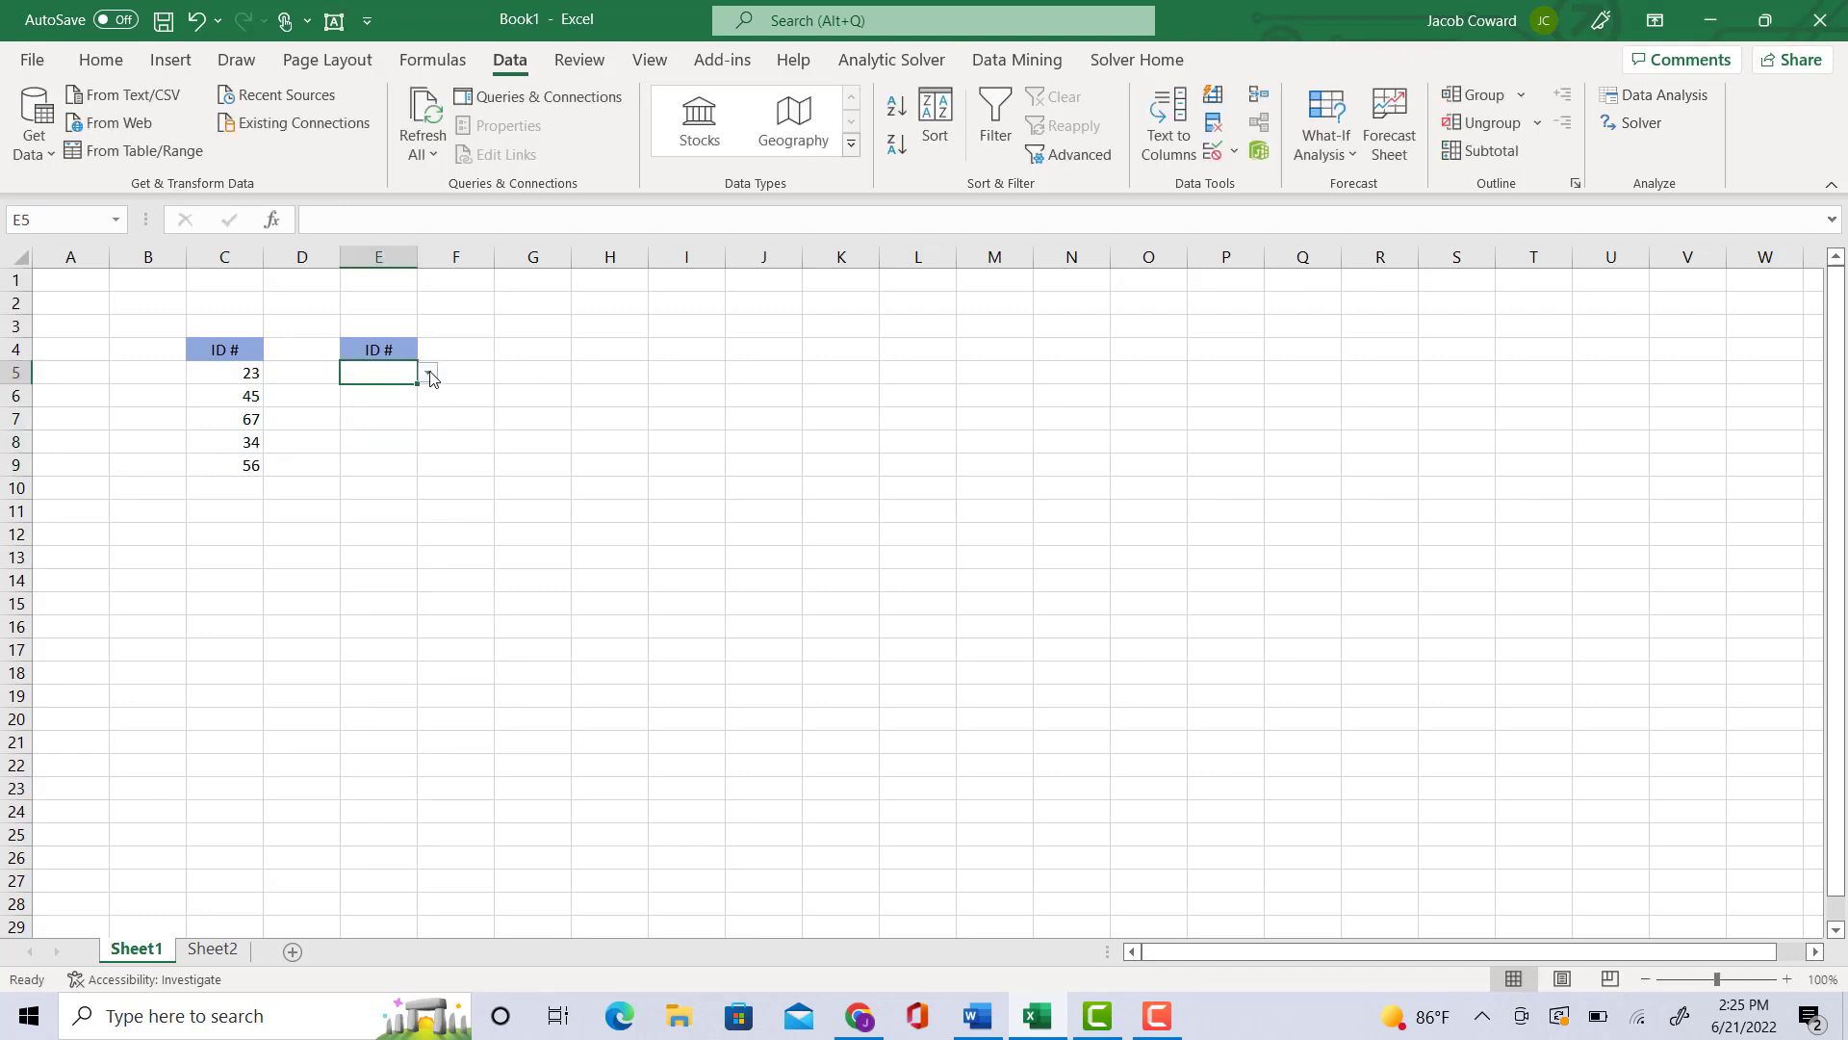
{"action": "left_click", "coordinate": [428, 373]}
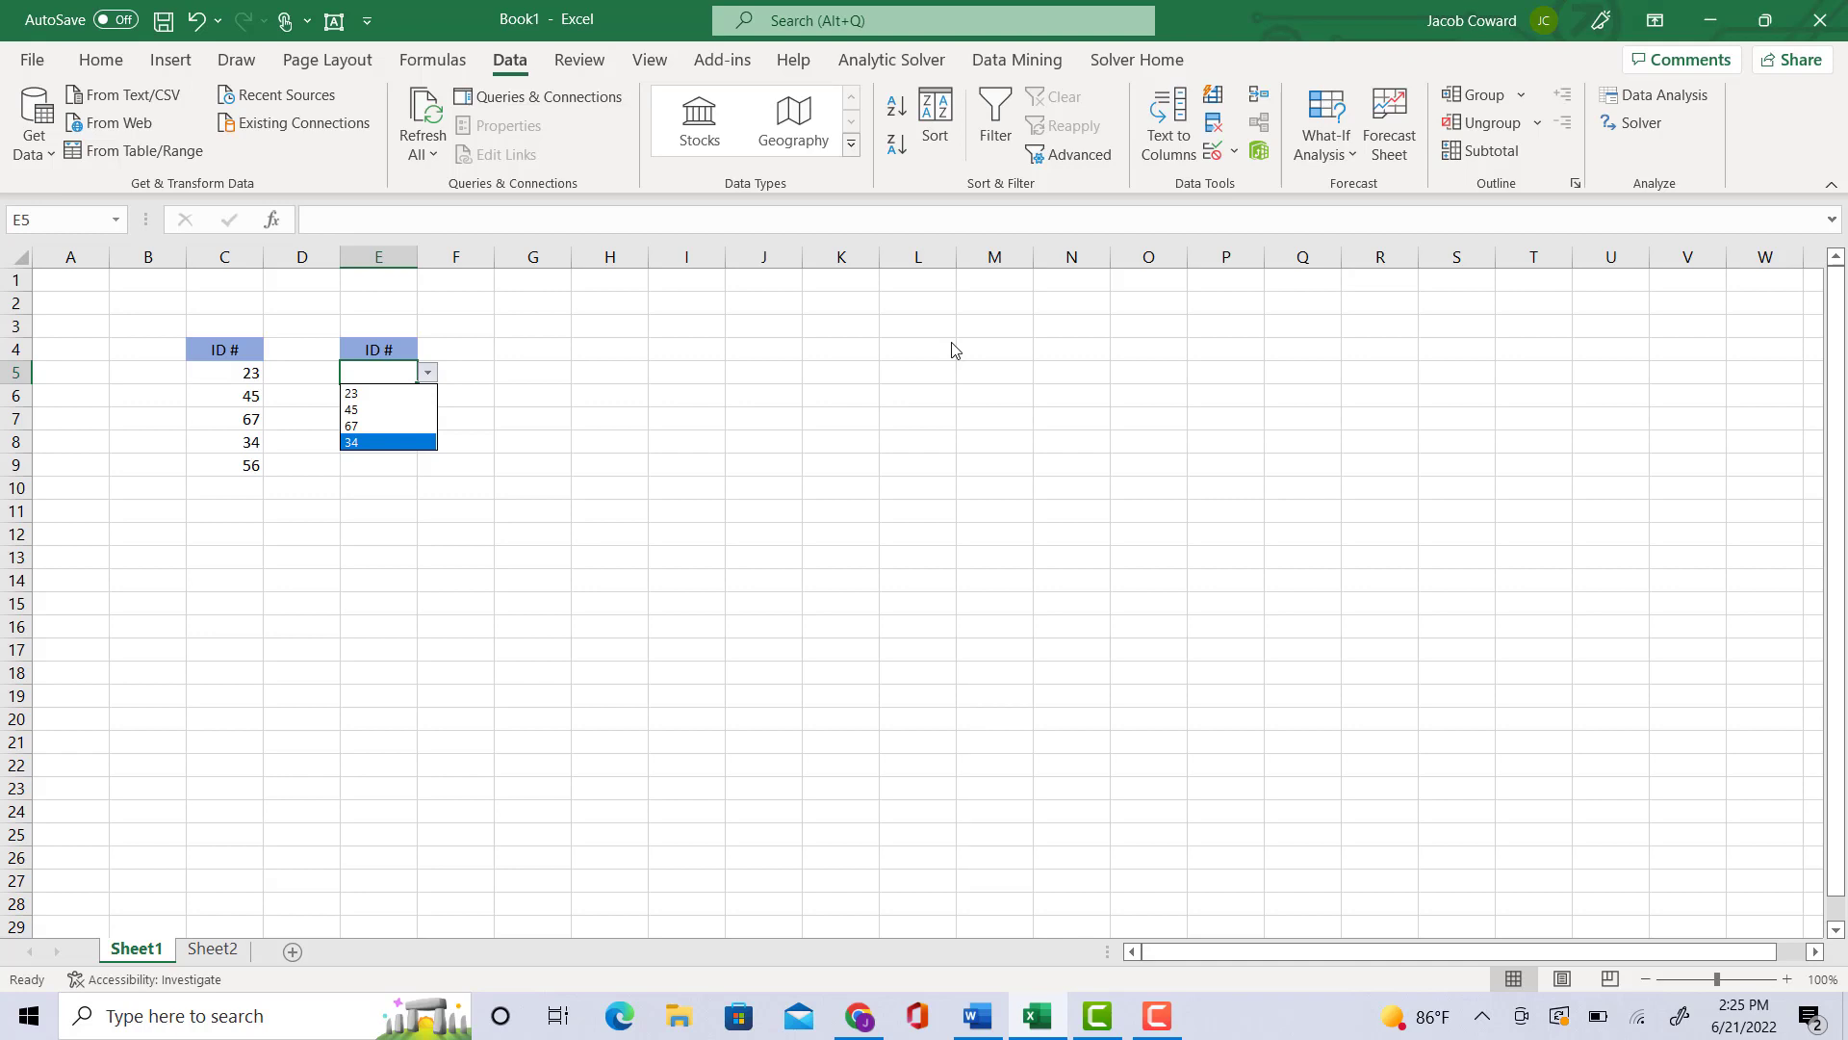
Step: Convert the range E3:H8 on Sheet2 into a table with headers
{"action": "left_click", "coordinate": [211, 949]}
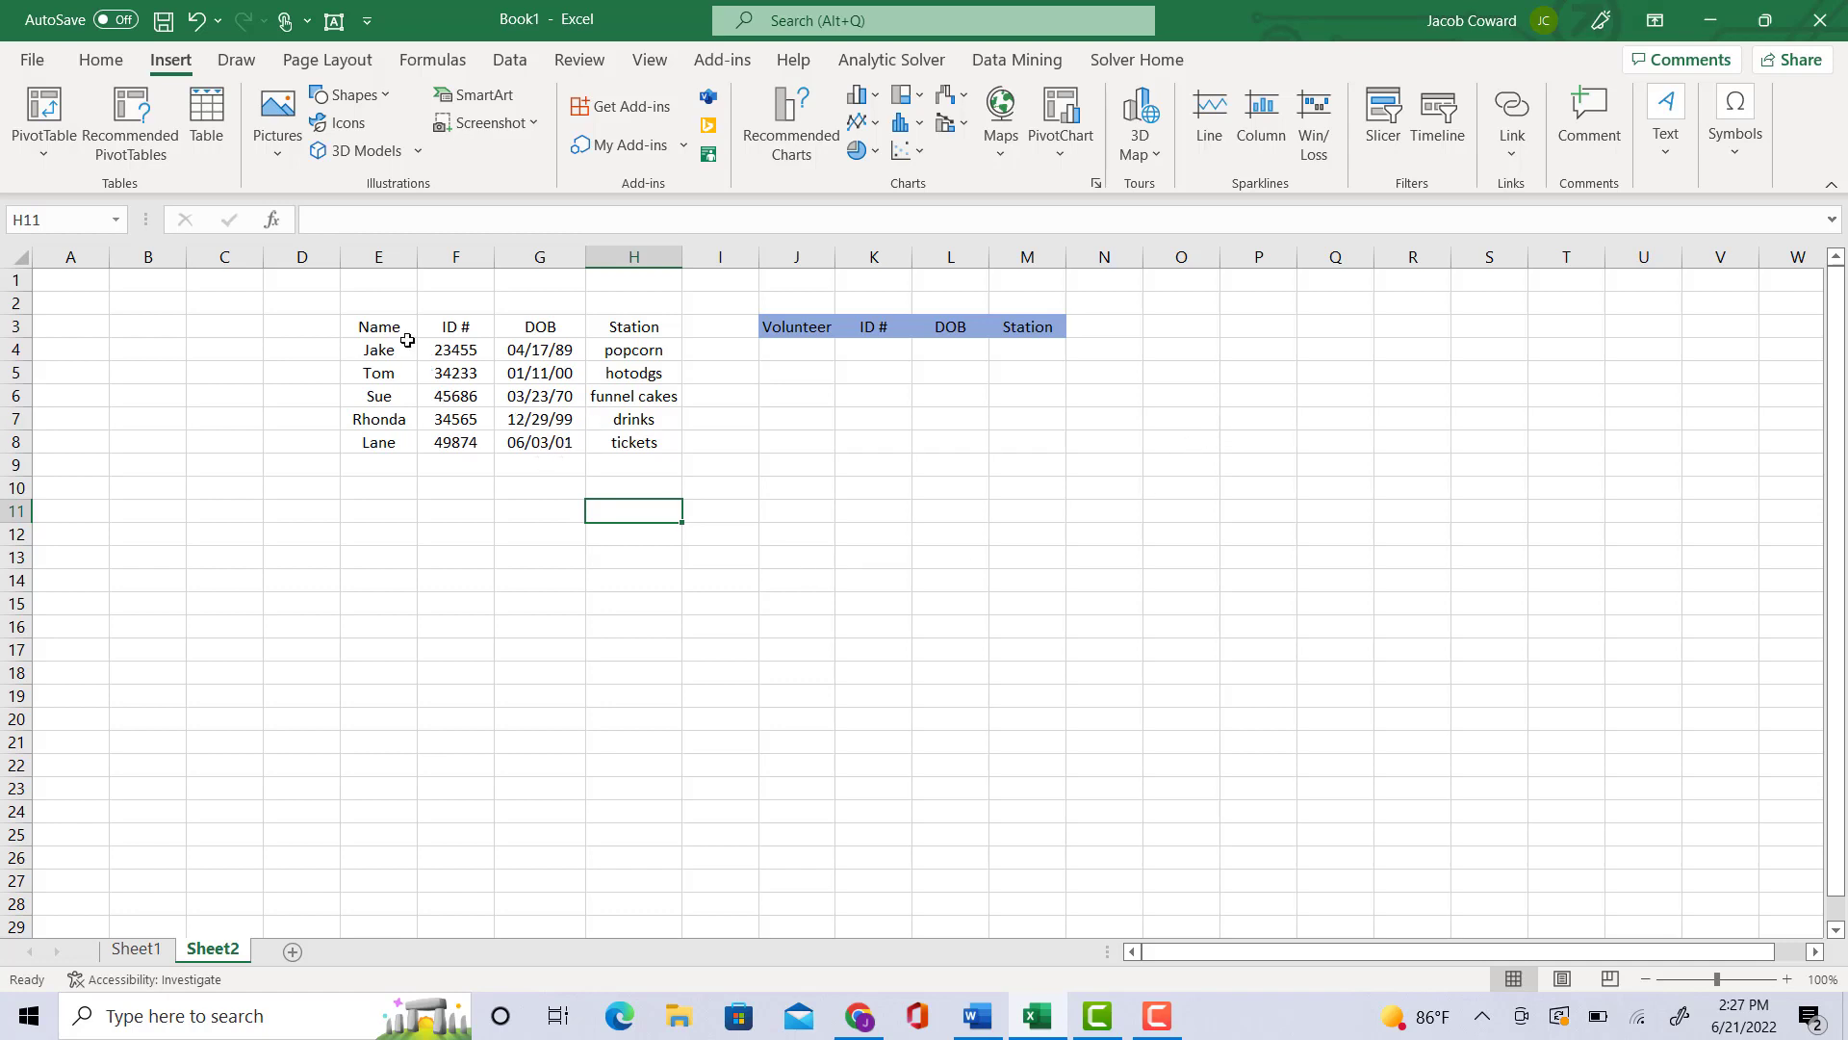
{"action": "left_click_drag", "start_coordinate": [402, 323], "coordinate": [626, 441]}
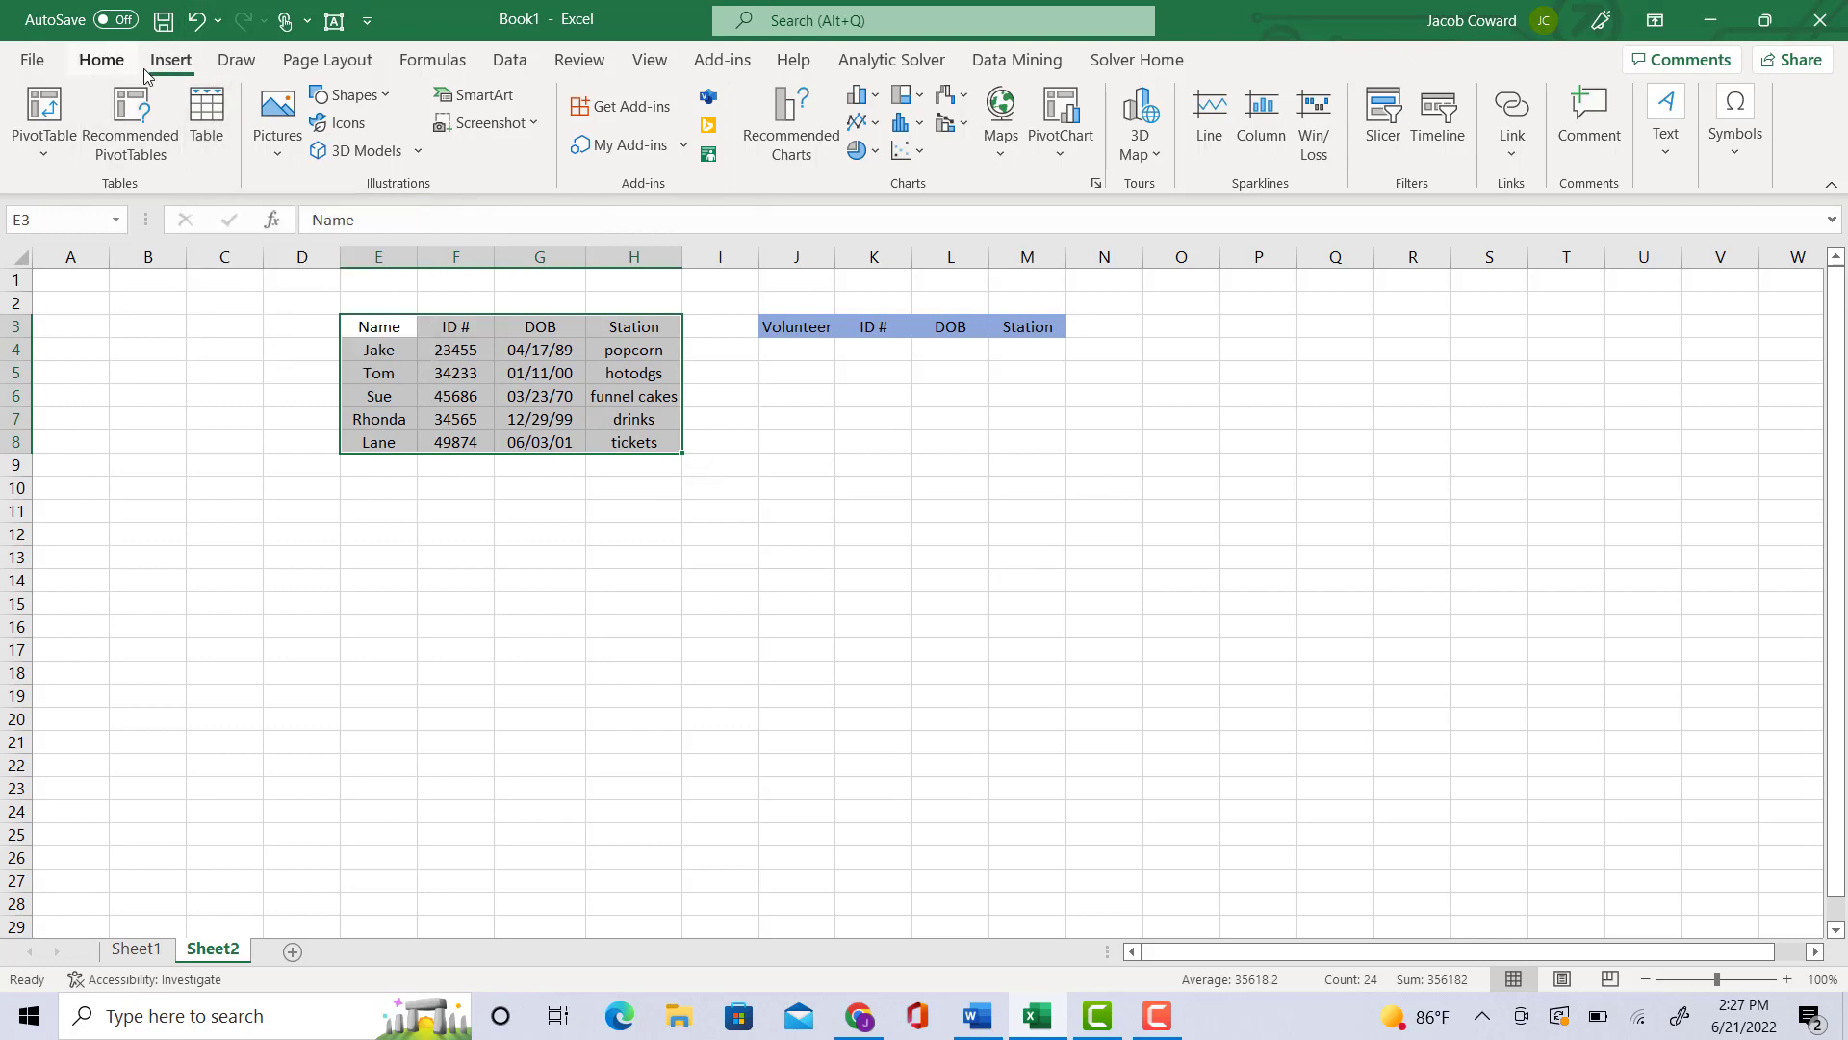
{"action": "left_click", "coordinate": [206, 116]}
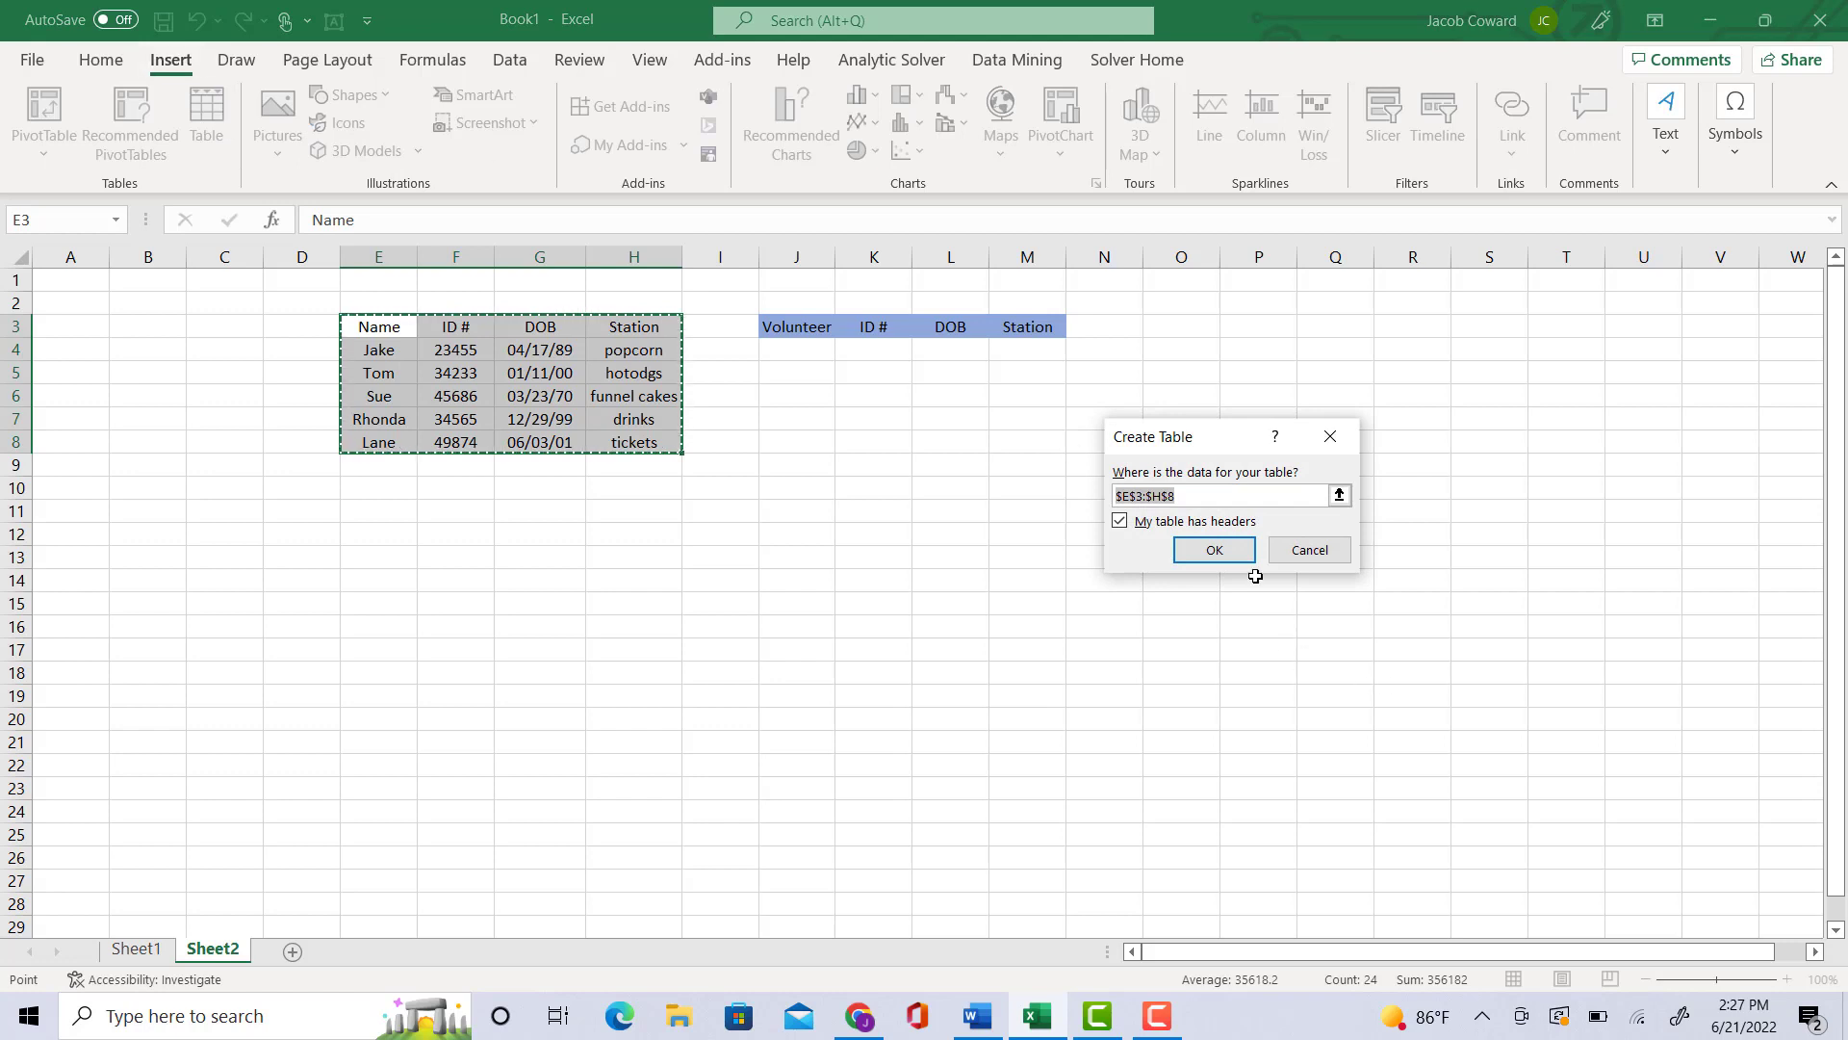
{"action": "left_click", "coordinate": [1204, 547]}
{"action": "left_click", "coordinate": [586, 531]}
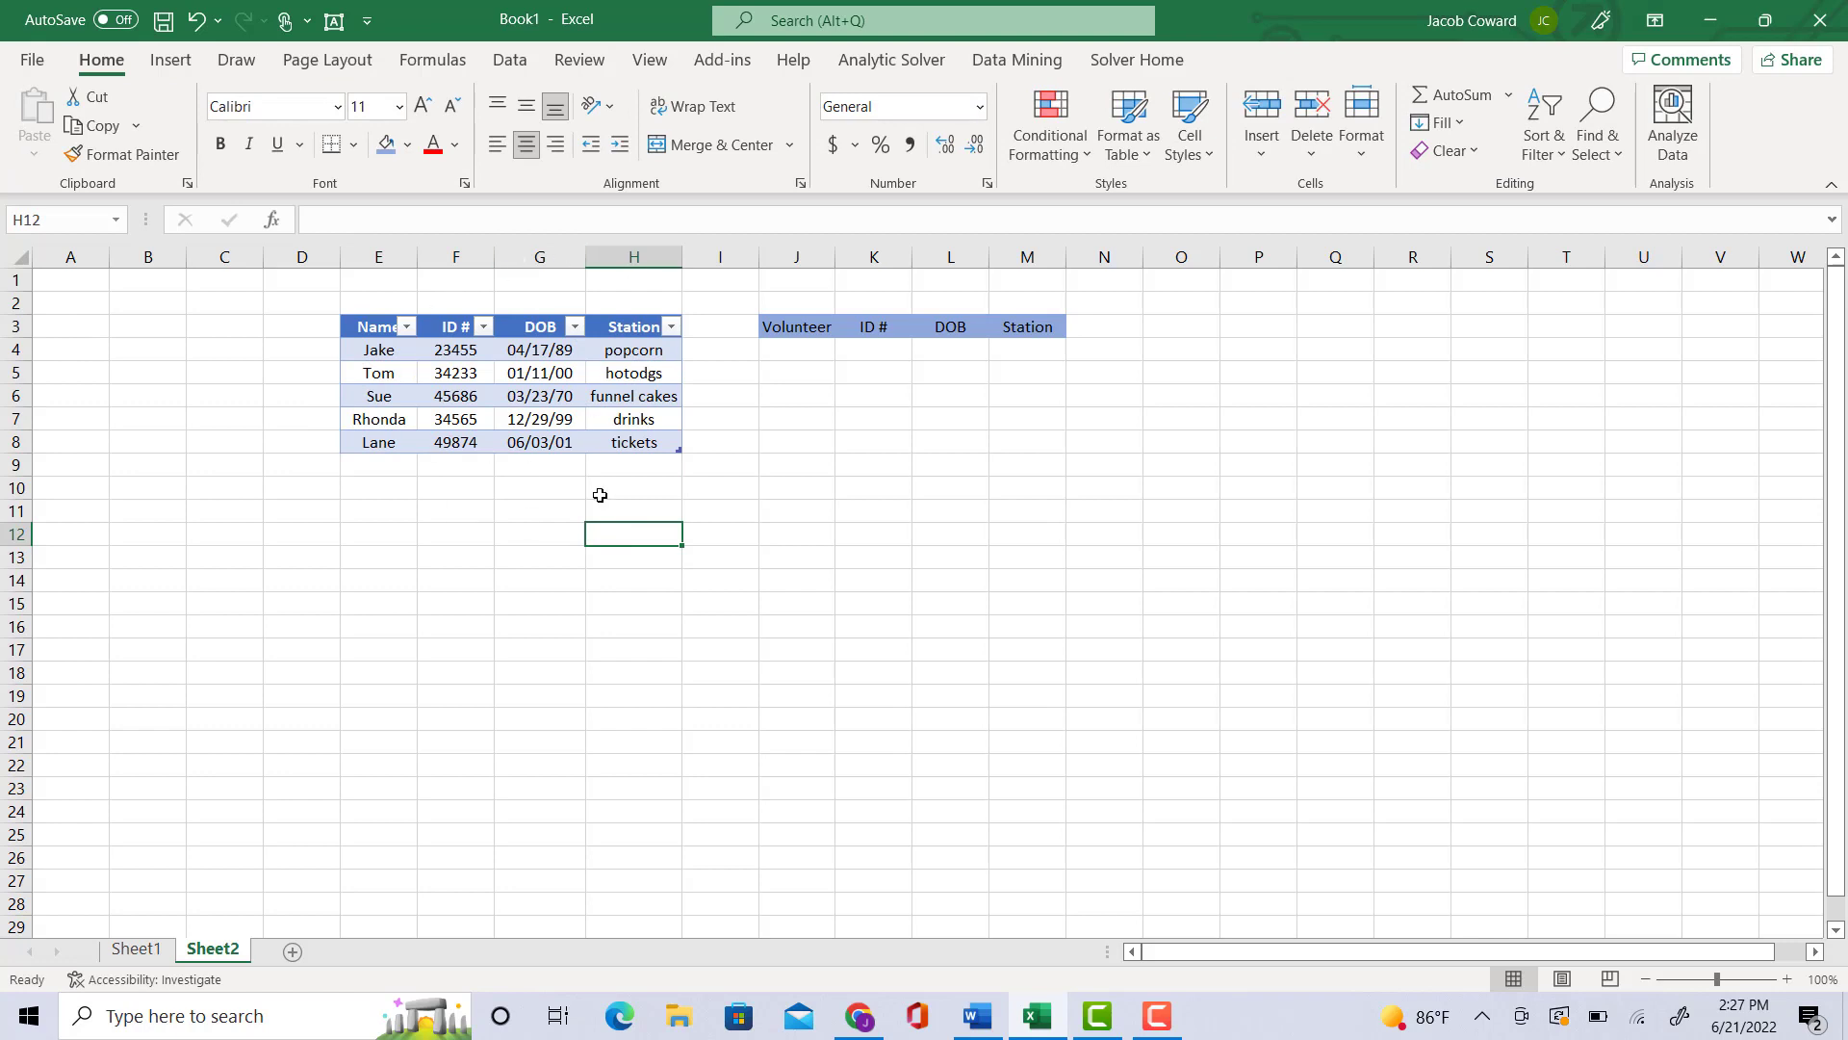
Step: Give J4 under Volunteer a list validation sourced from the table's Name entries in E4:E8, and check its dropdown
{"action": "left_click", "coordinate": [796, 349]}
{"action": "left_click", "coordinate": [510, 60]}
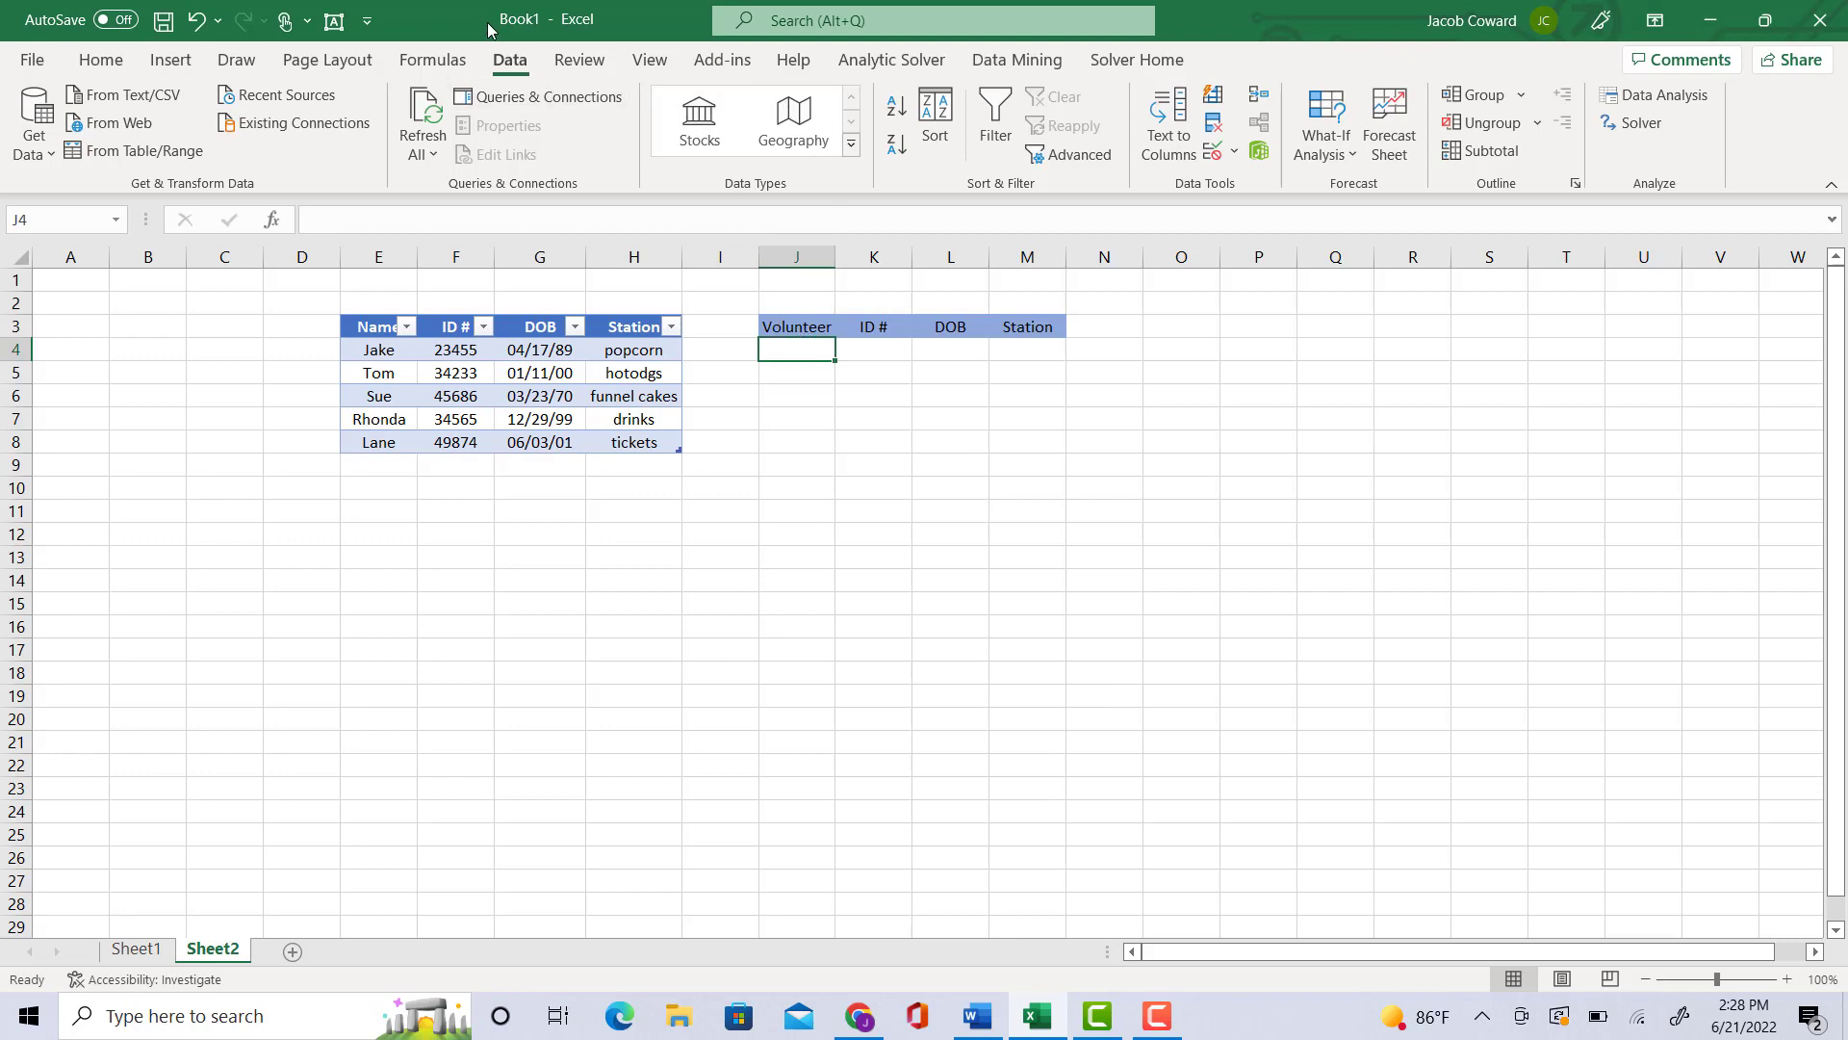
{"action": "left_click", "coordinate": [1216, 150]}
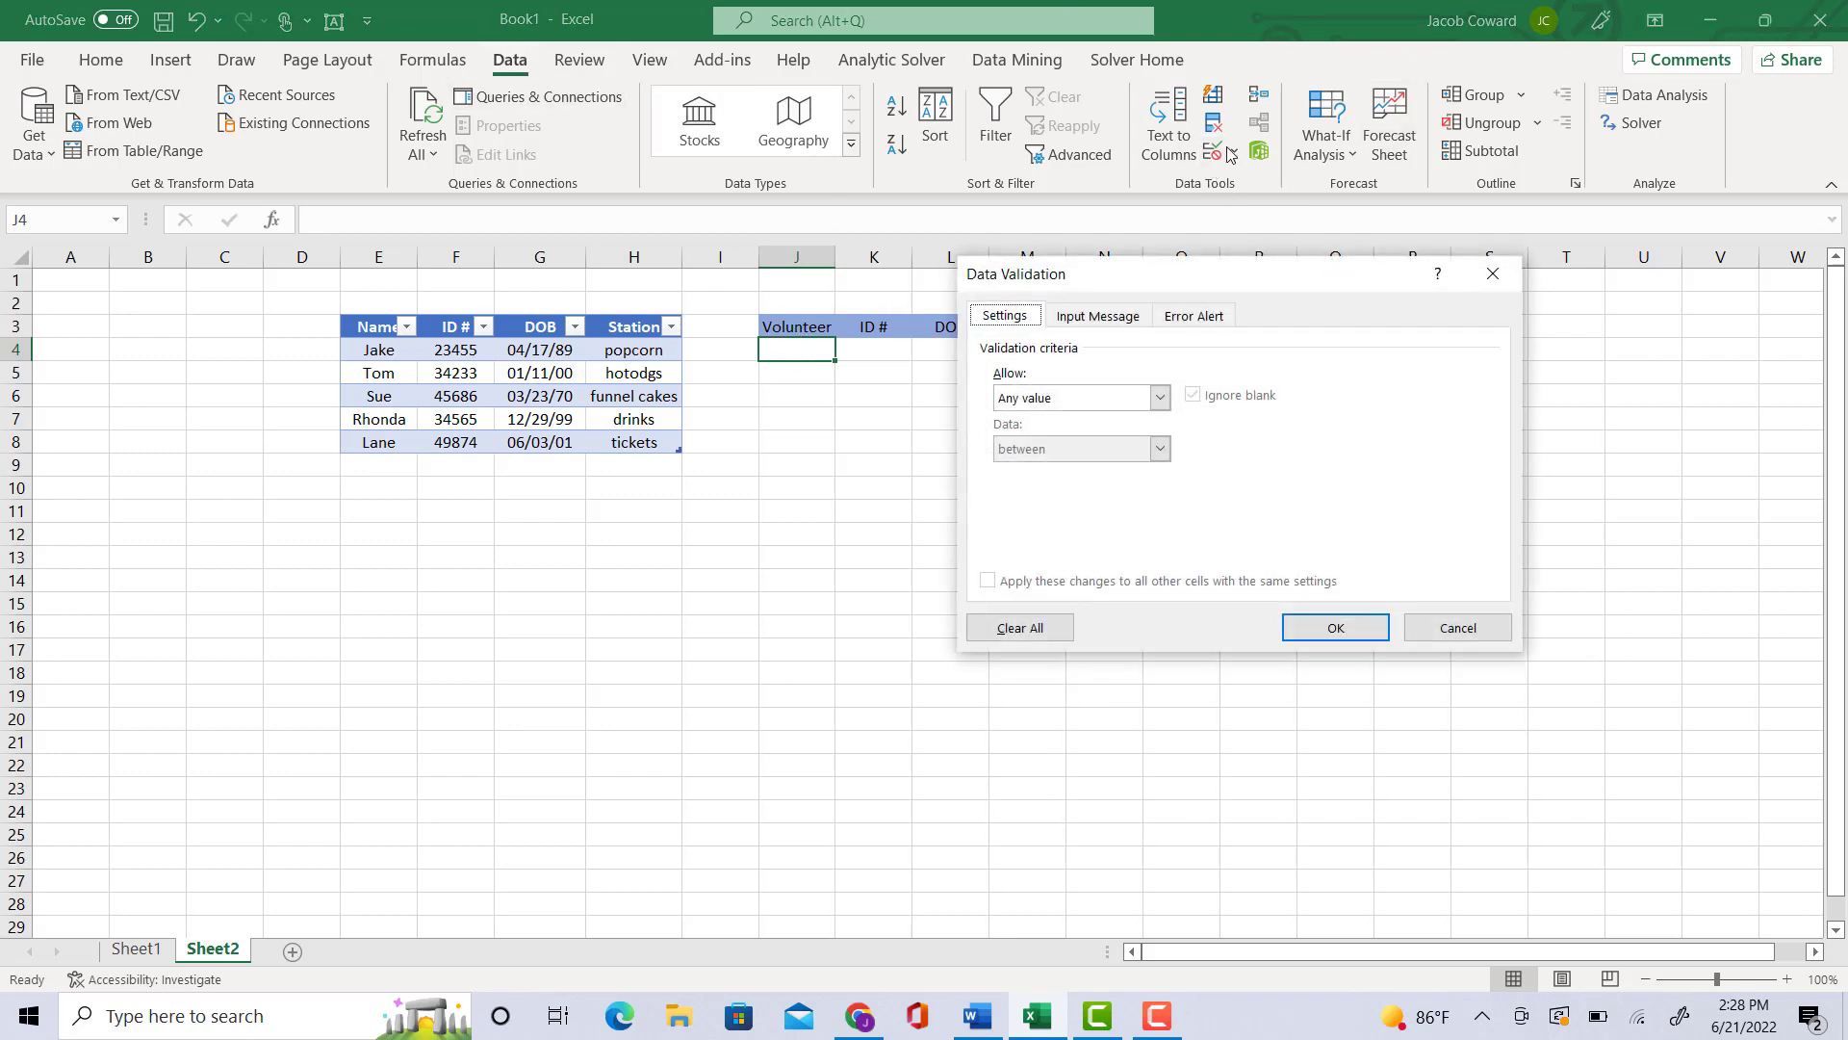
{"action": "left_click", "coordinate": [1161, 398]}
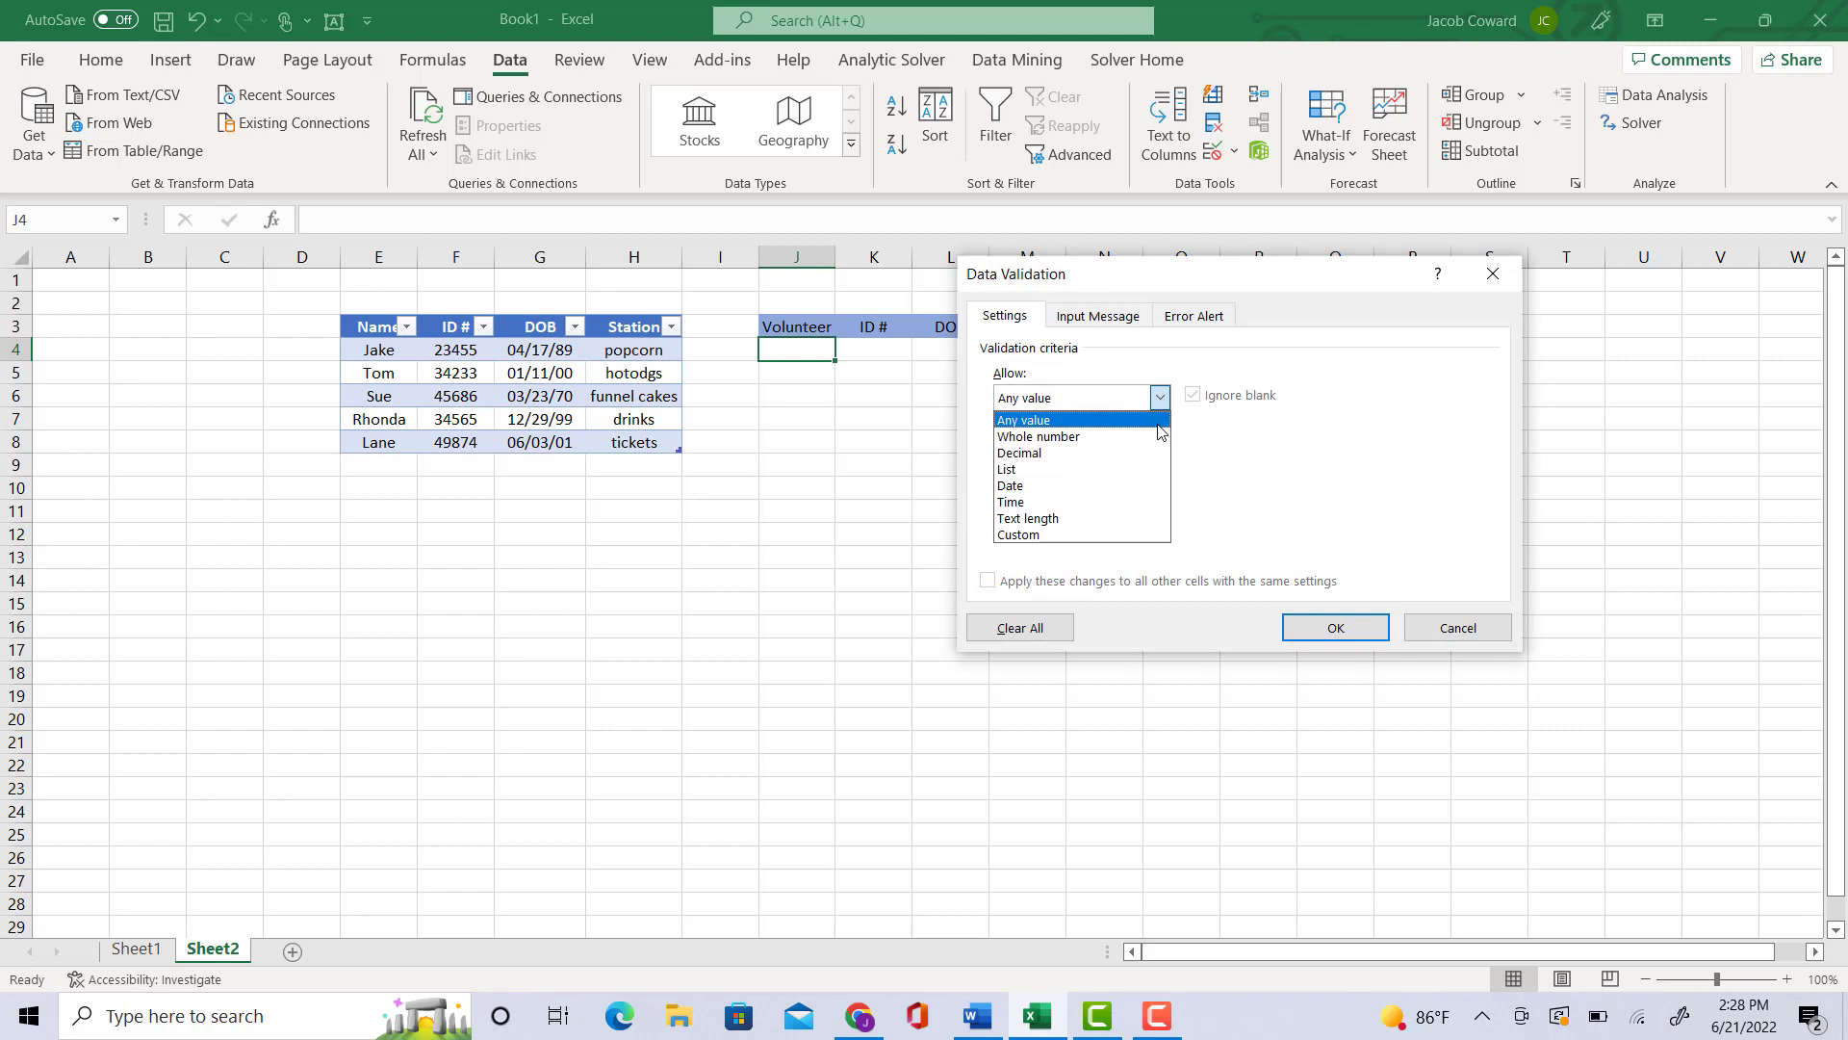
{"action": "left_click", "coordinate": [1138, 472]}
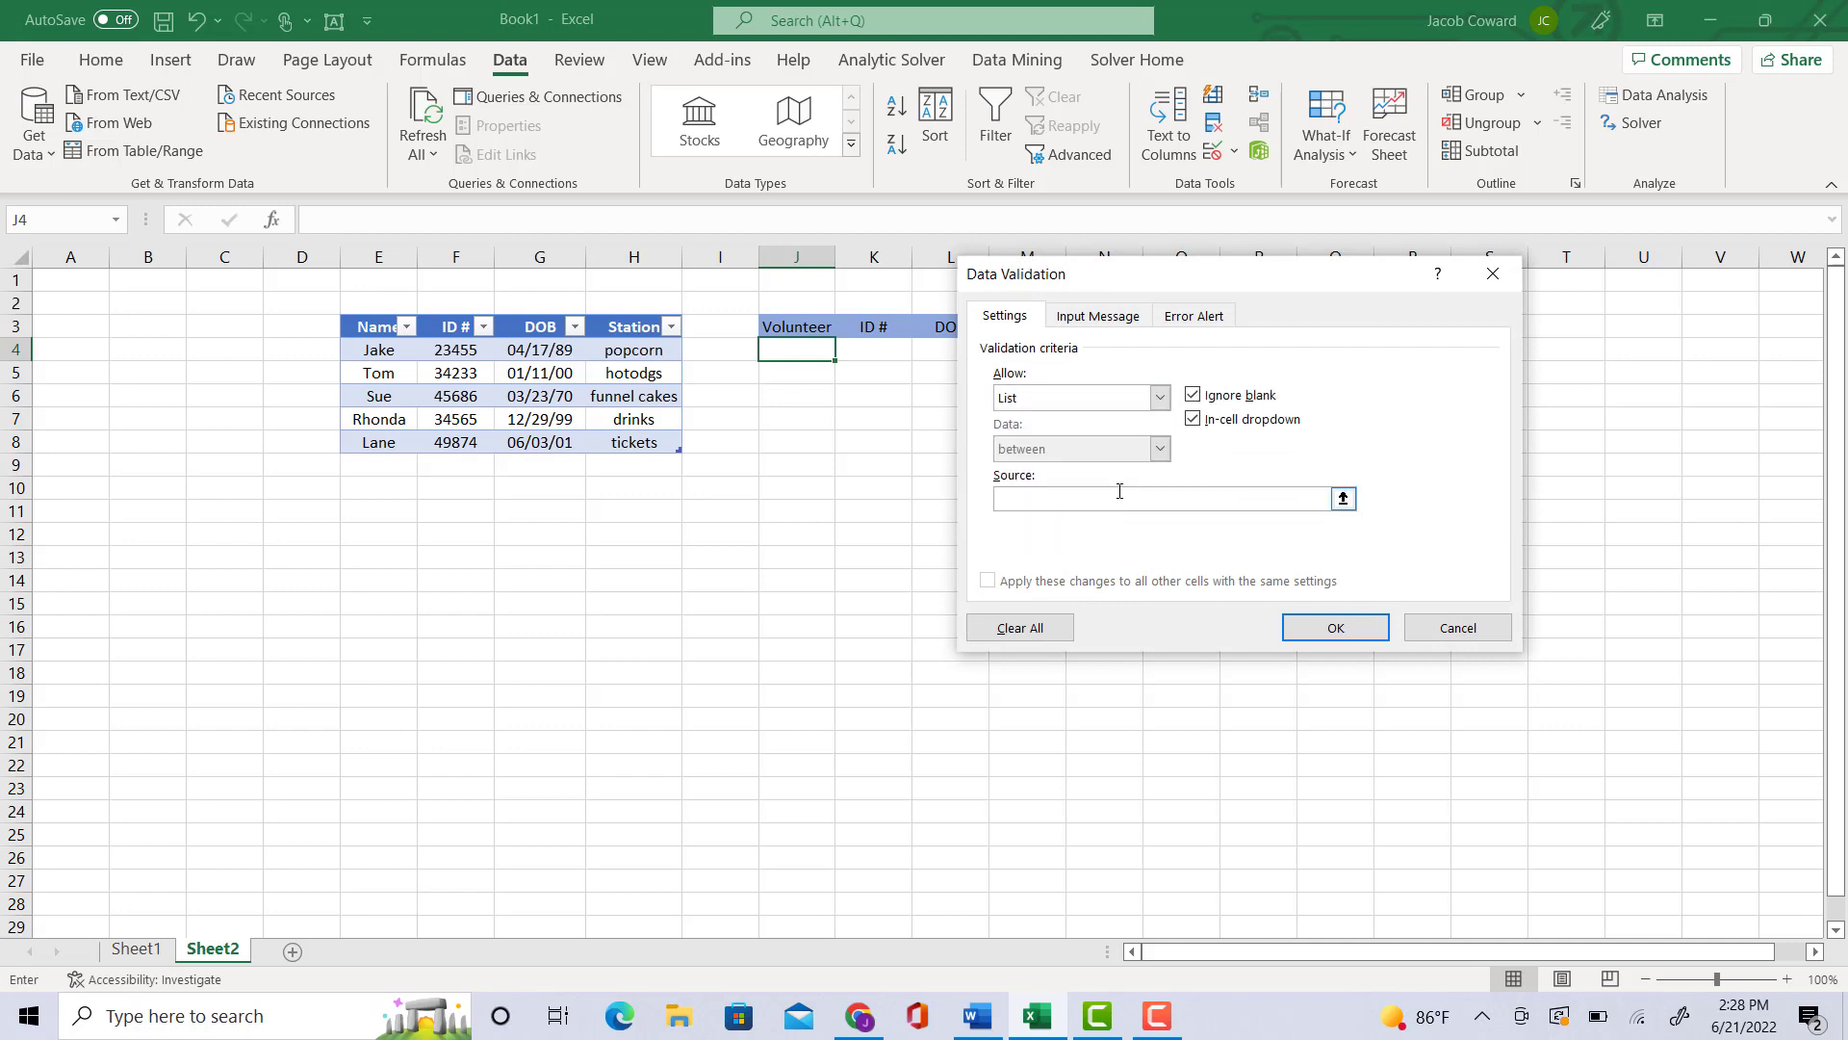
{"action": "left_click_drag", "start_coordinate": [381, 357], "coordinate": [380, 443]}
{"action": "left_click", "coordinate": [1336, 628]}
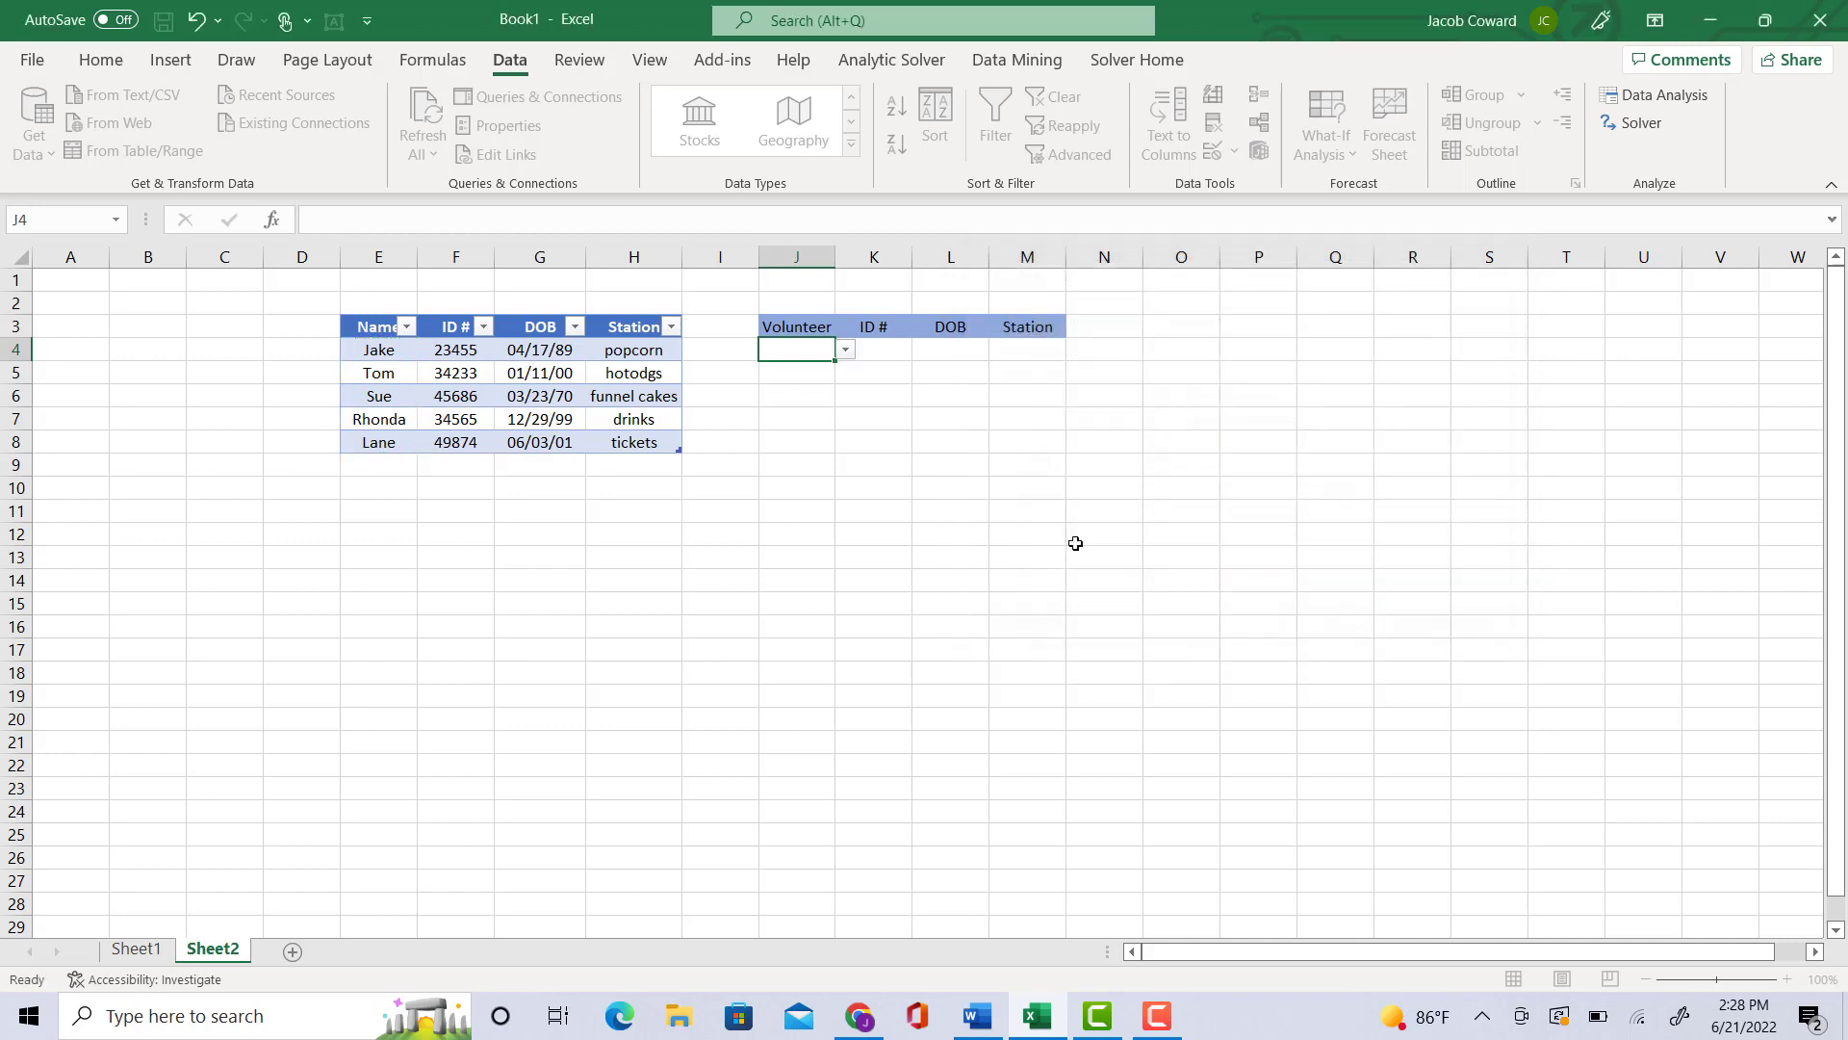
{"action": "left_click", "coordinate": [846, 352]}
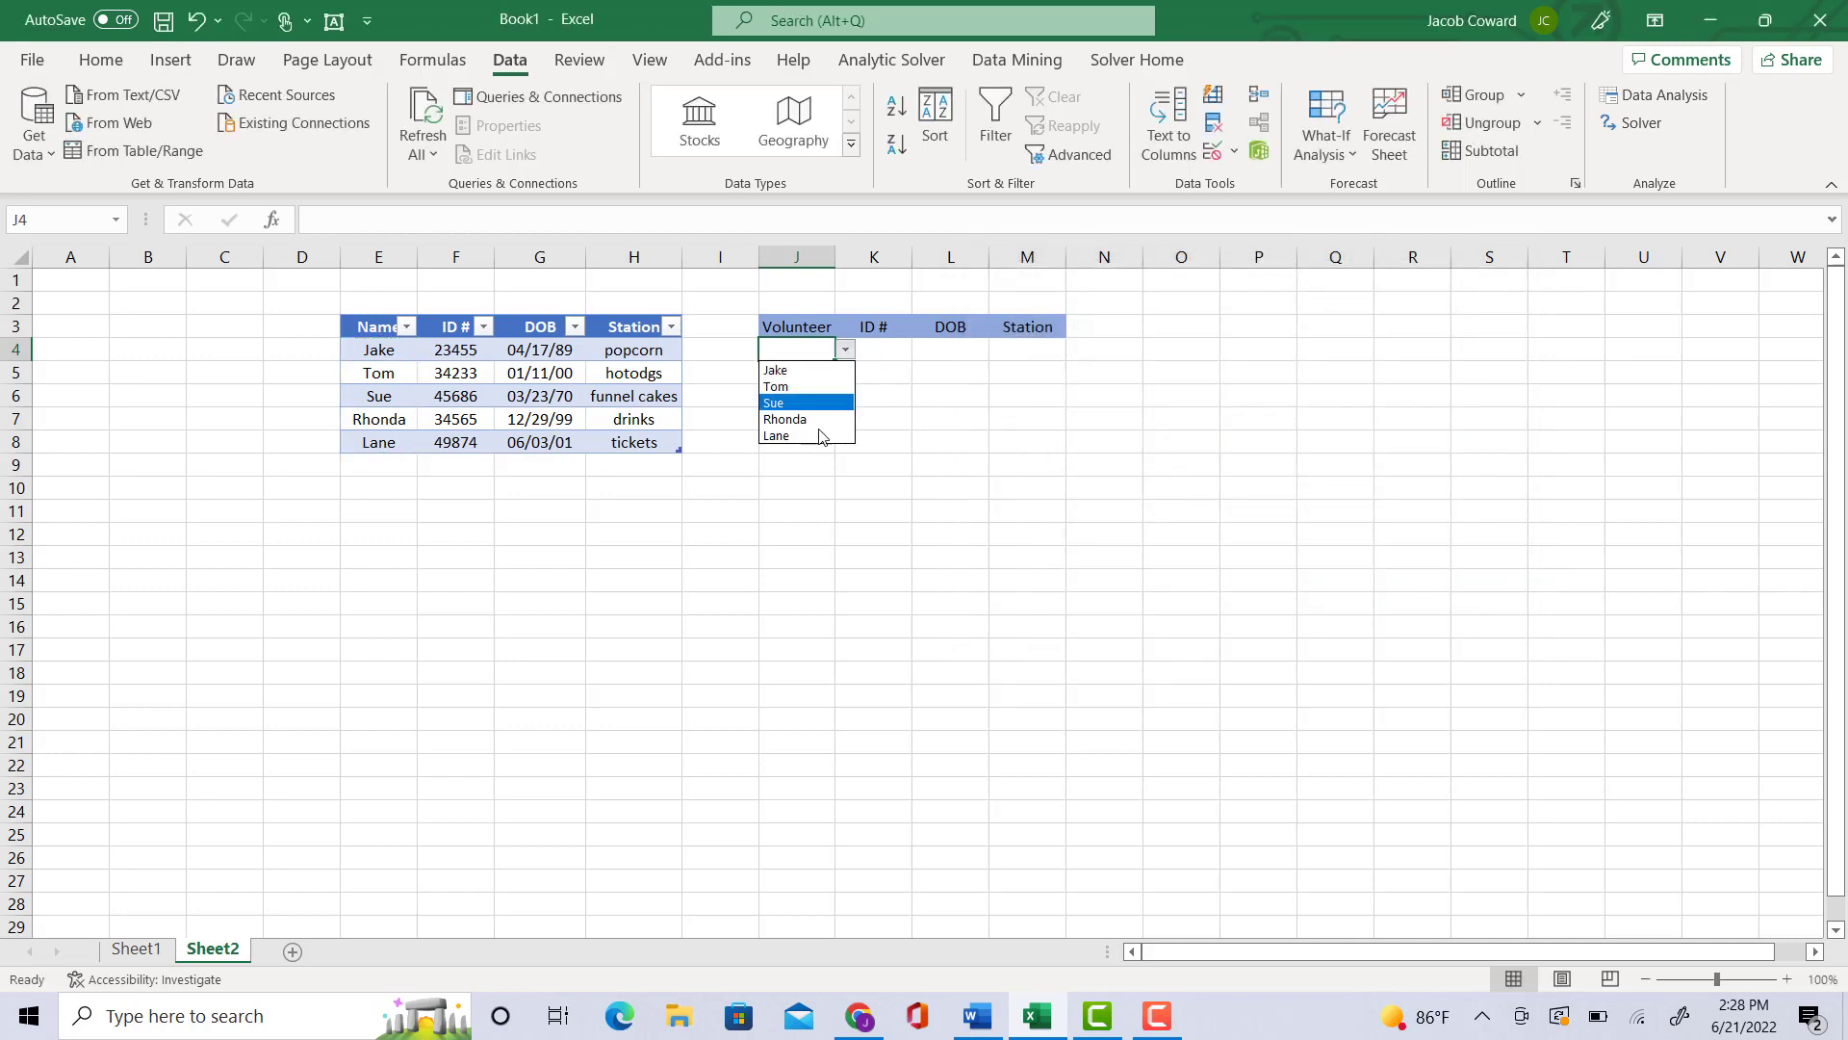
{"action": "left_click", "coordinate": [887, 442]}
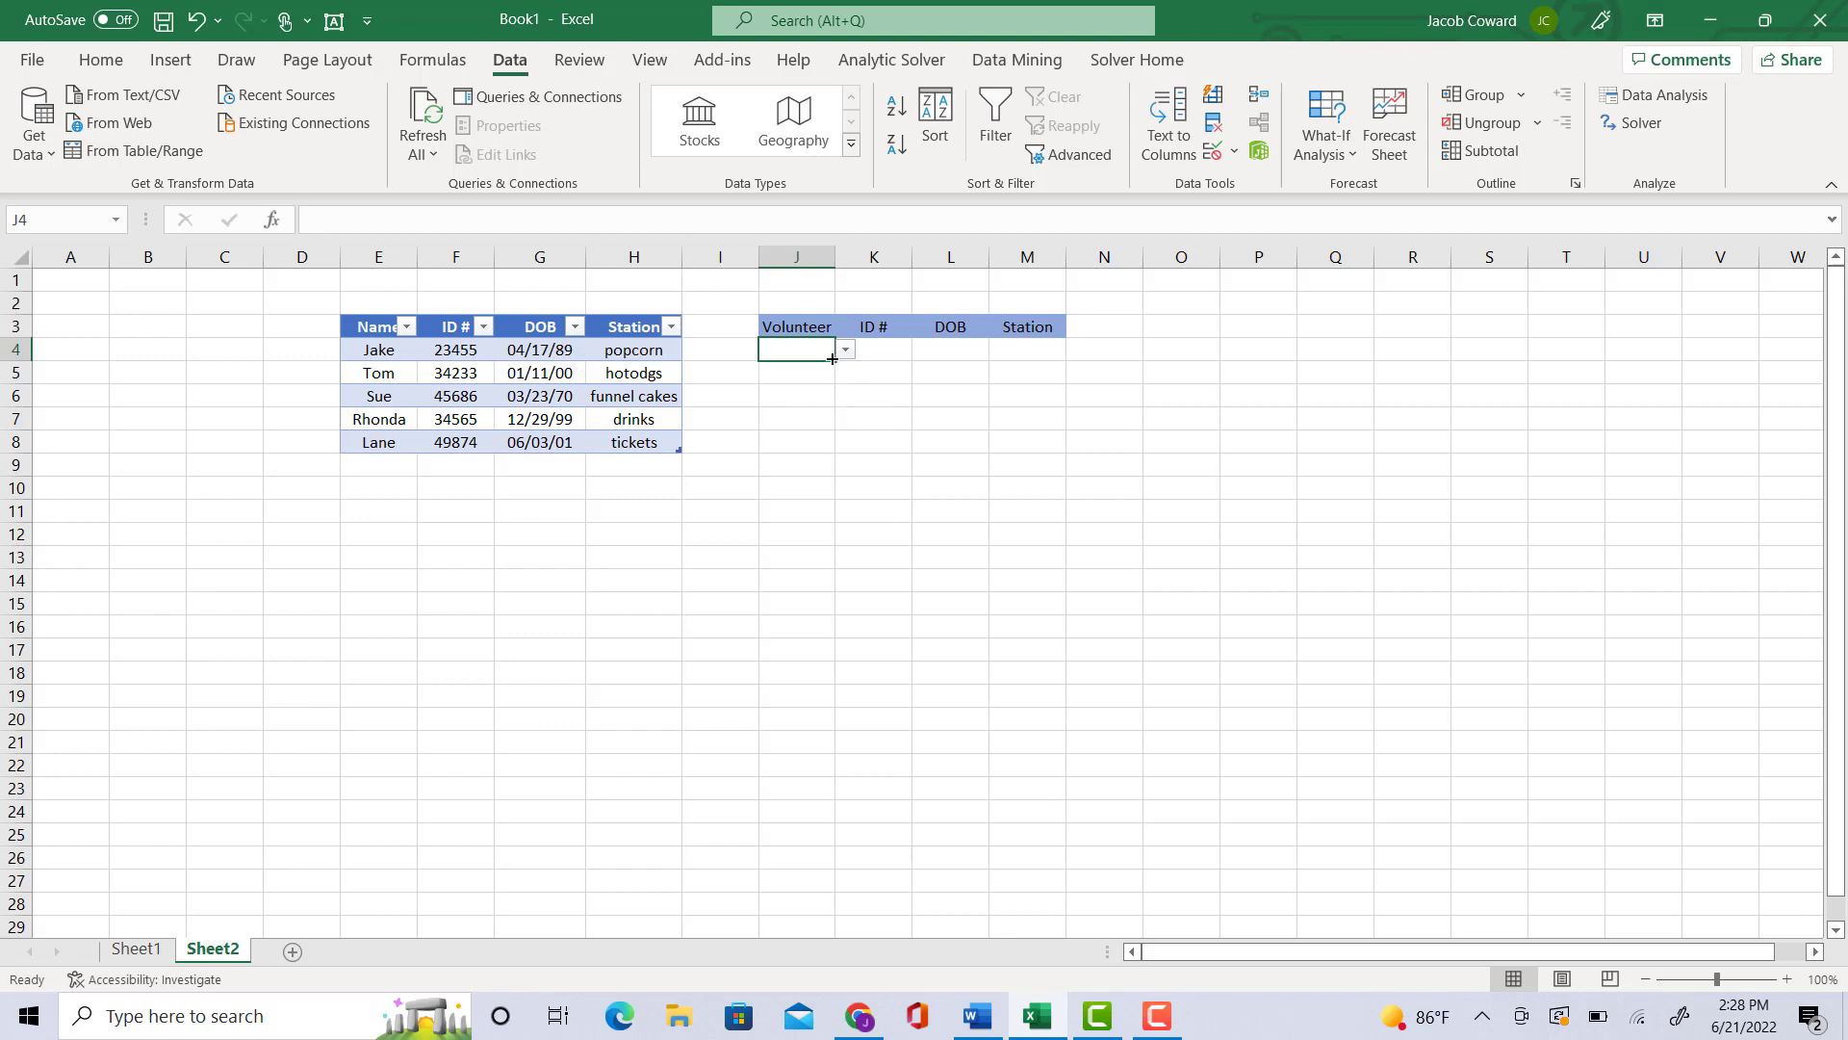
Step: Fill the dropdown validation from J4 down to J8 and check the cells in the Volunteer column
{"action": "left_click_drag", "start_coordinate": [833, 358], "coordinate": [834, 452]}
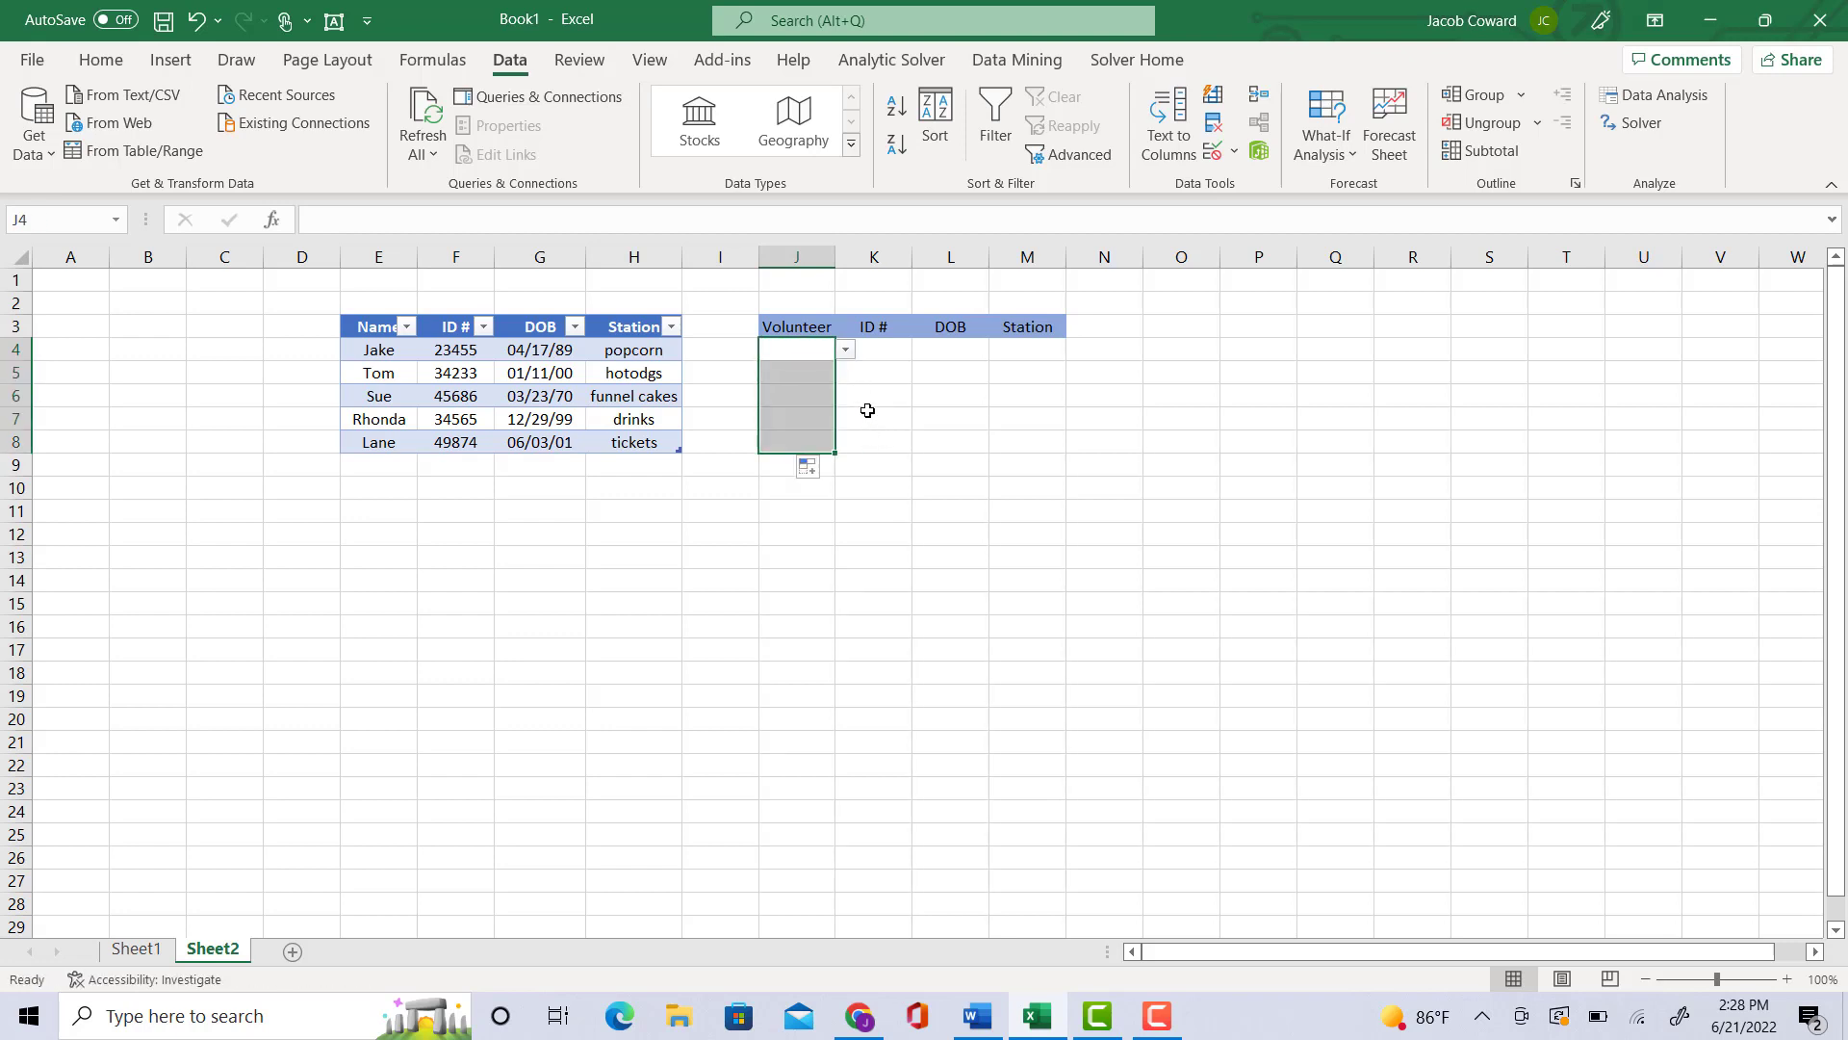
{"action": "left_click", "coordinate": [817, 387]}
{"action": "left_click", "coordinate": [817, 425]}
{"action": "left_click", "coordinate": [814, 439]}
{"action": "left_click", "coordinate": [825, 367]}
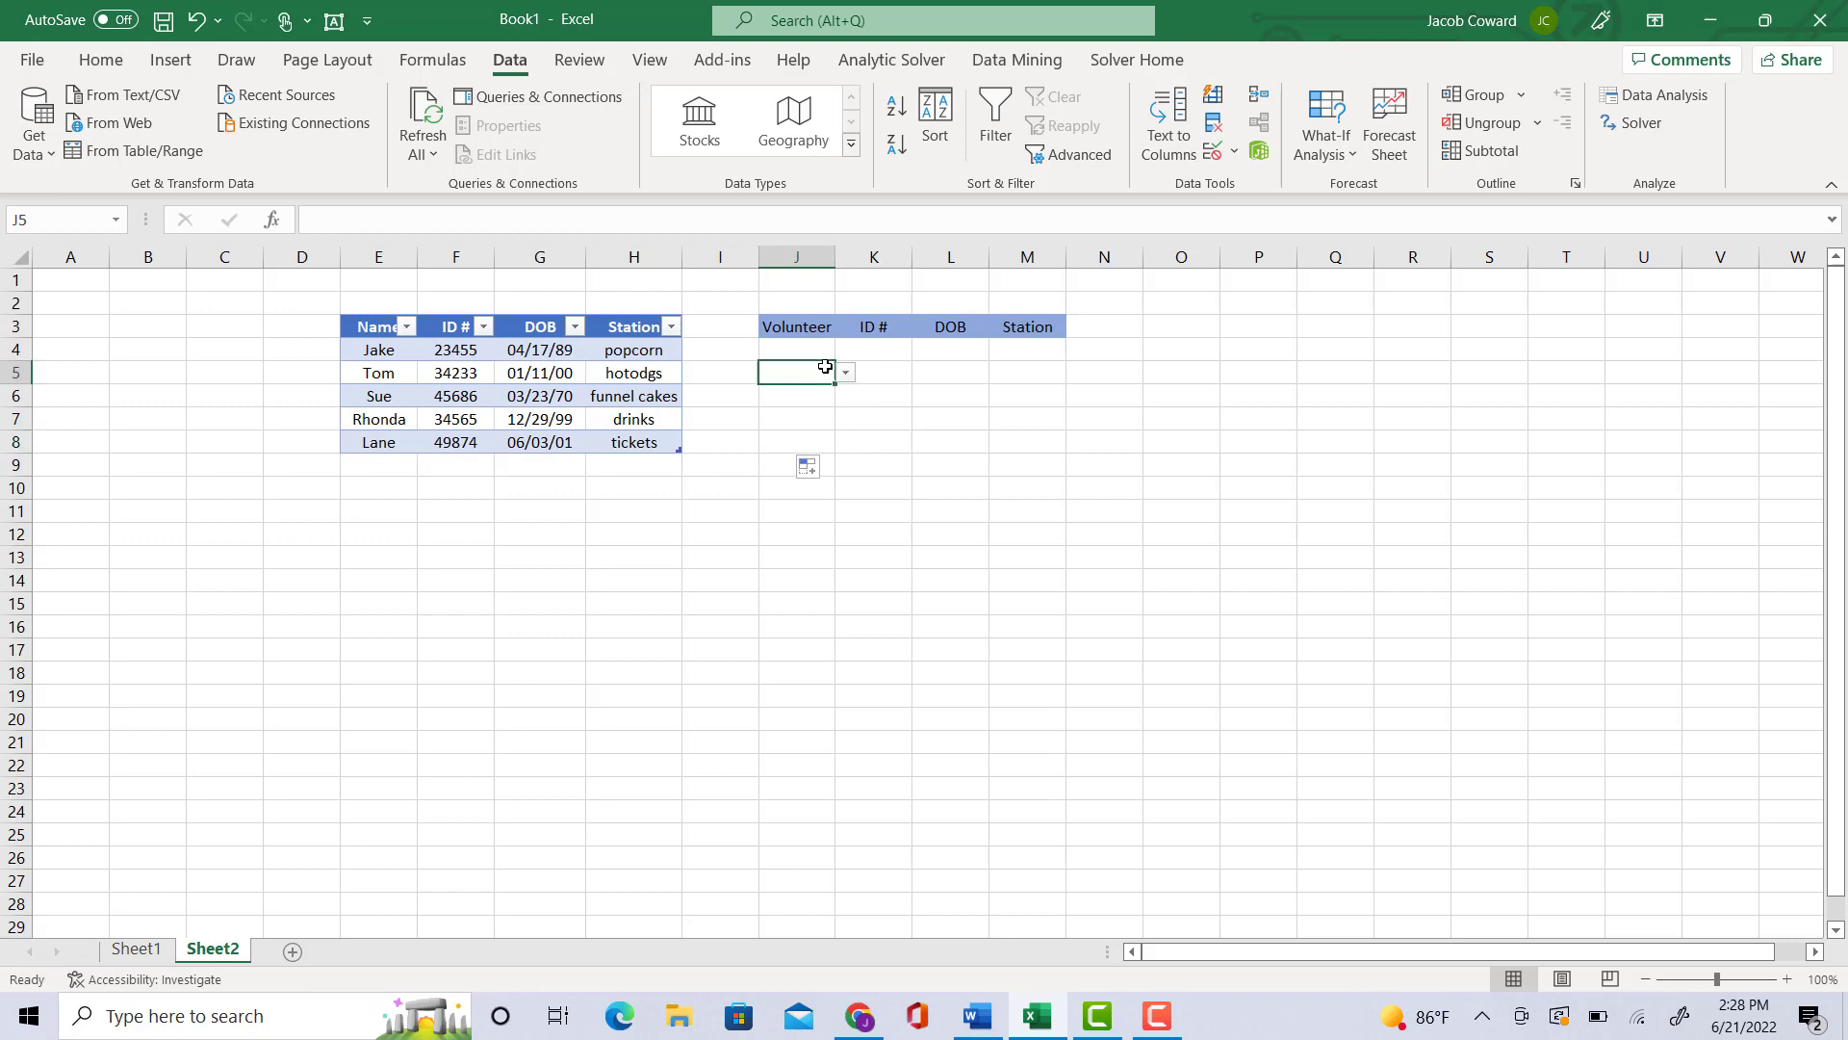
{"action": "left_click", "coordinate": [814, 398]}
{"action": "left_click", "coordinate": [825, 421]}
{"action": "left_click", "coordinate": [824, 371]}
Step: Start a new row directly below the table with a volunteer's first name in E9 and a five-digit ID number in F9
{"action": "left_click", "coordinate": [379, 470]}
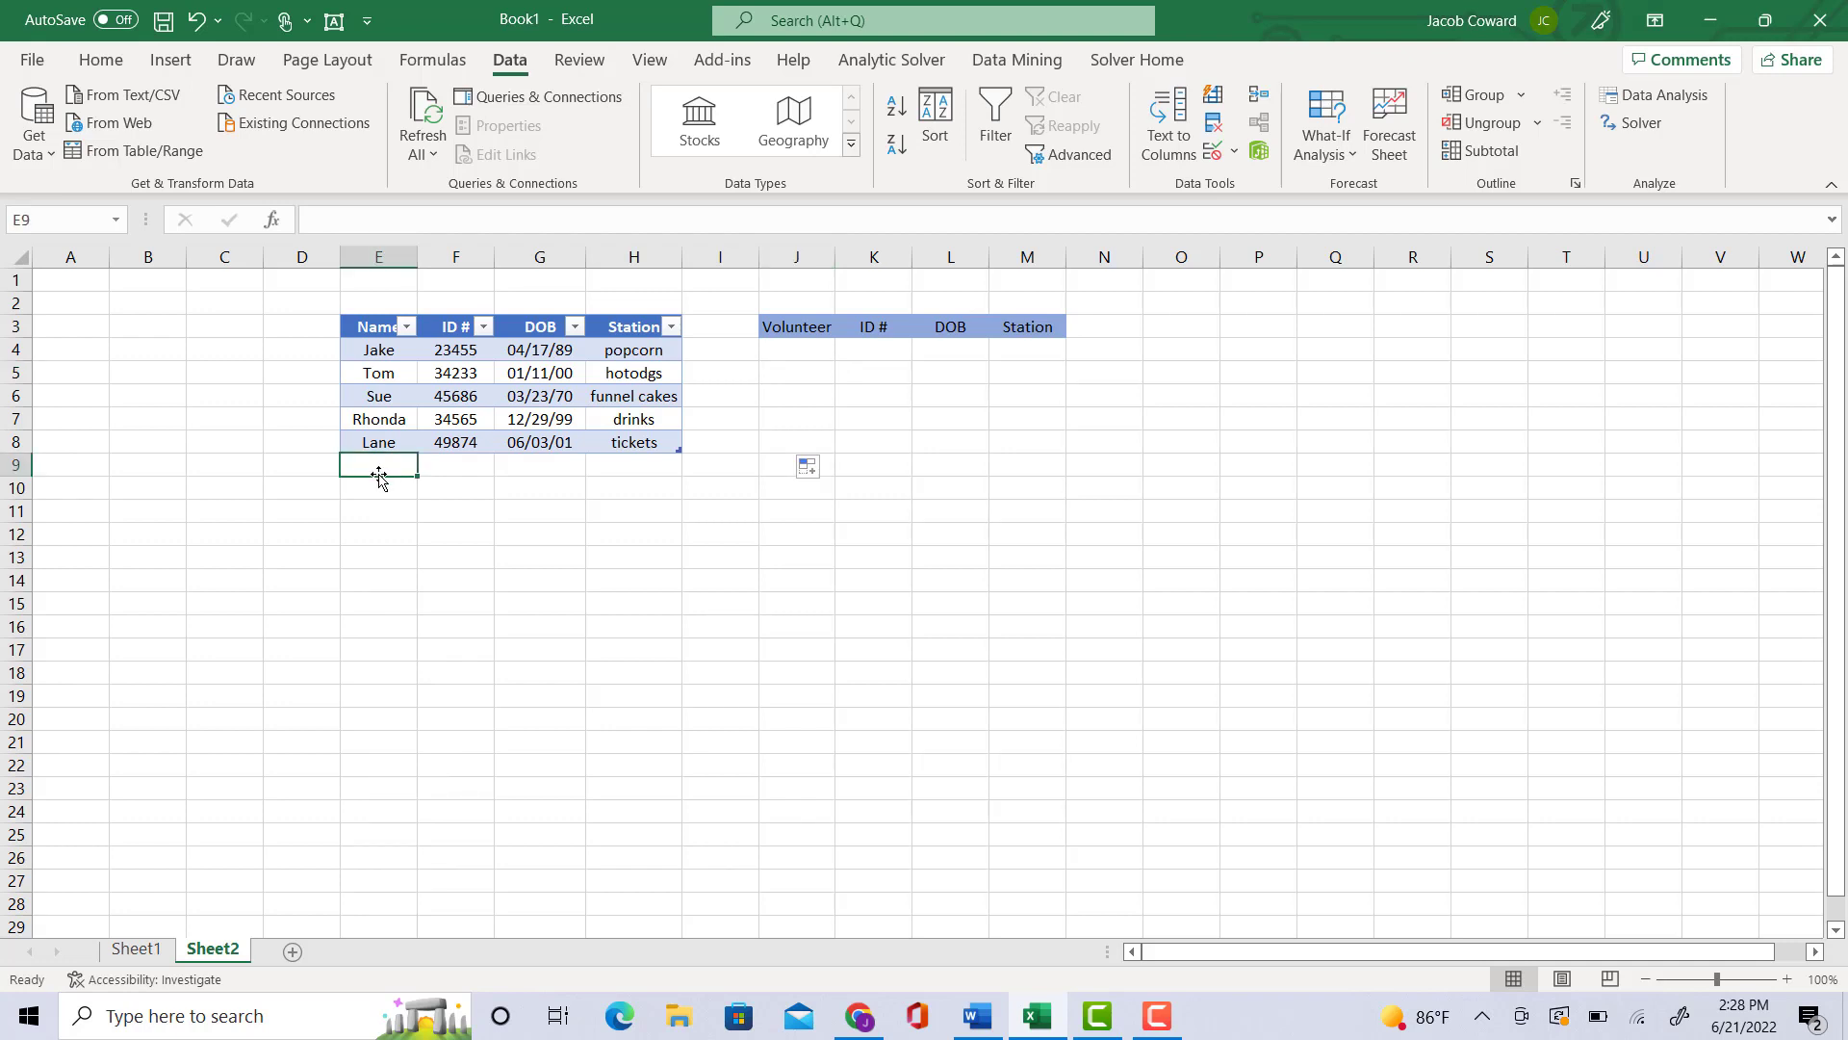
{"action": "type", "text": "dan"}
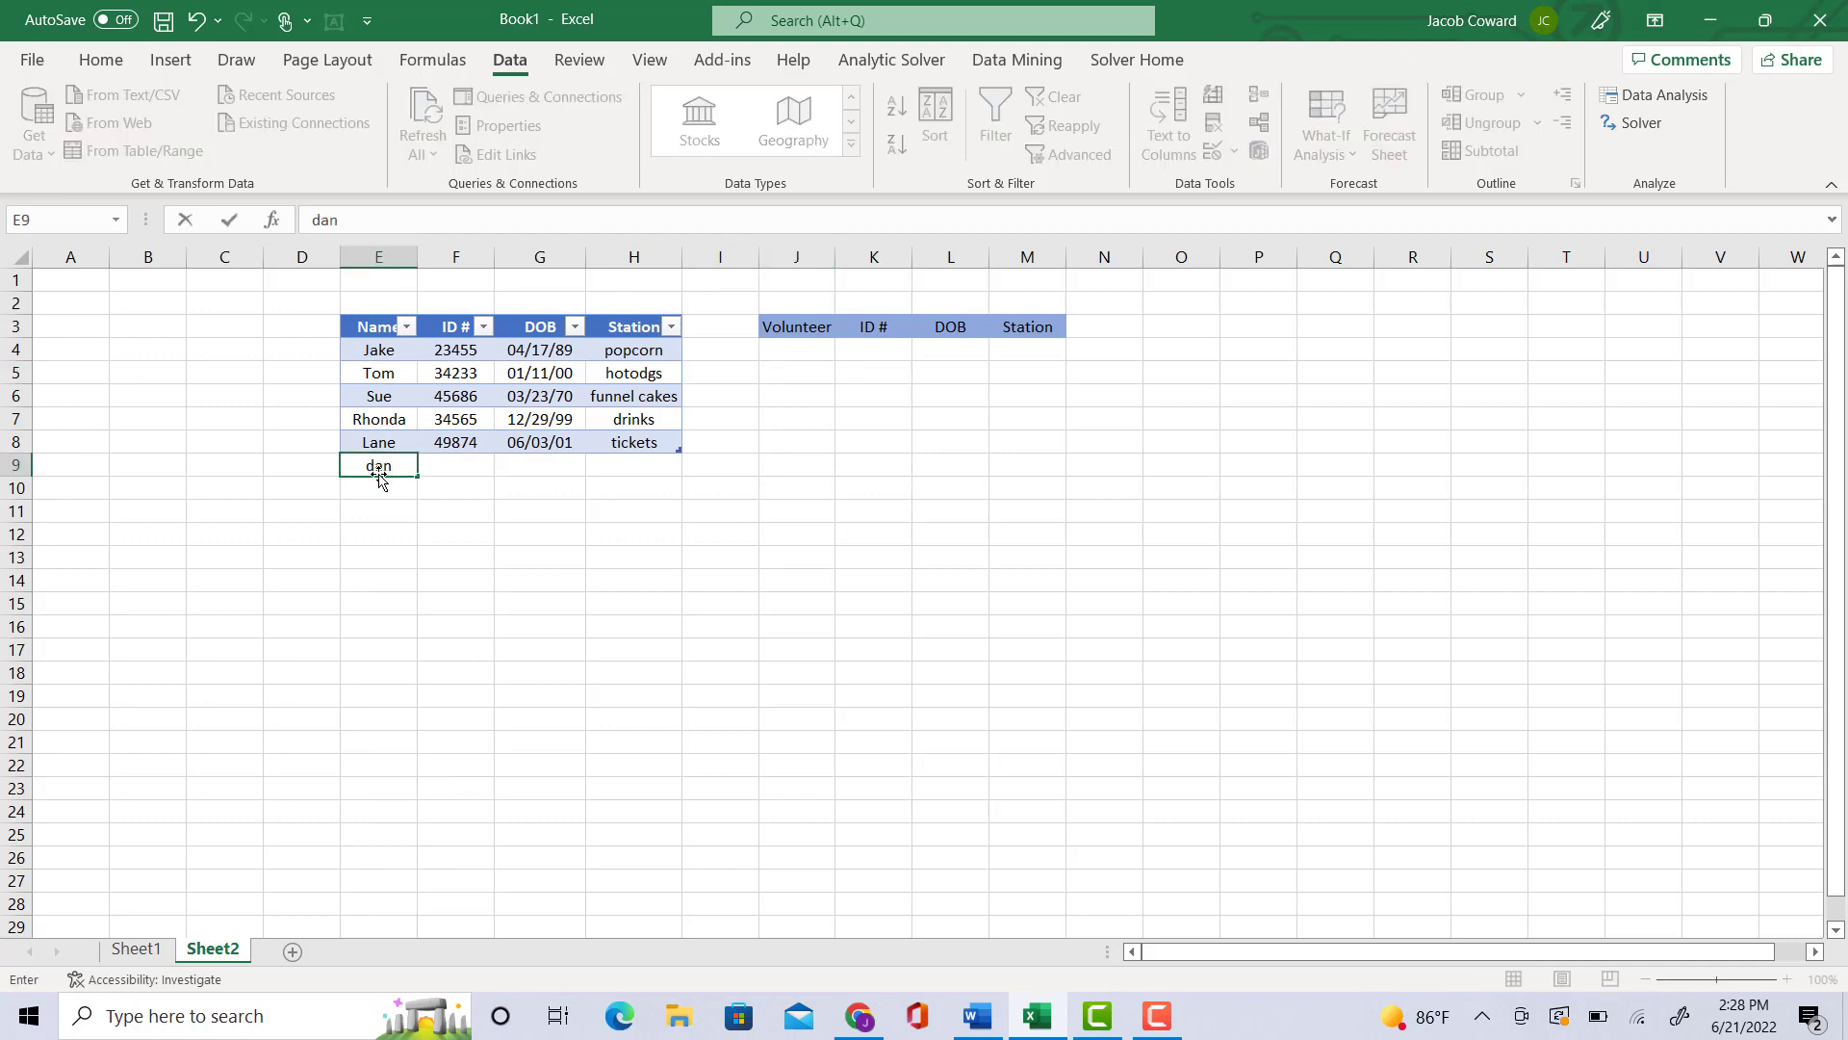
{"action": "left_click", "coordinate": [453, 463]}
{"action": "type", "text": "23445"}
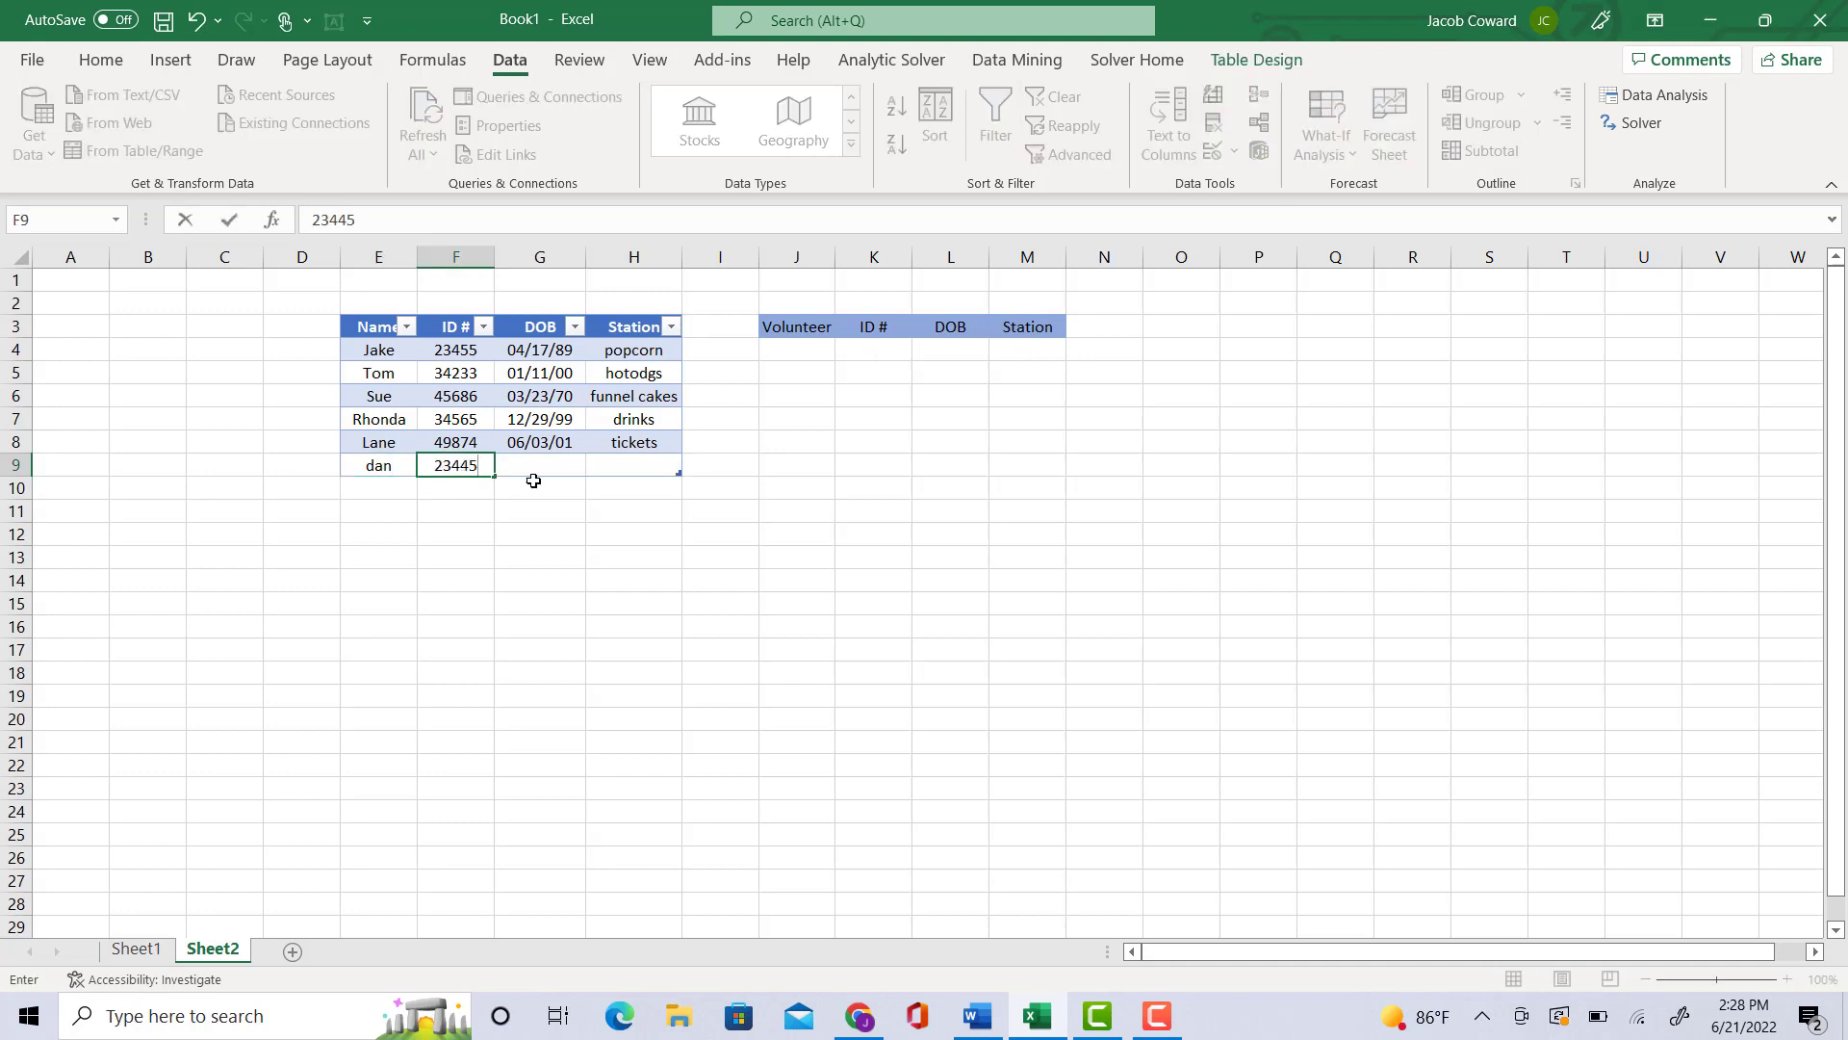
Step: Complete the new table row with the volunteer's date of birth in G9 and the station bathrooms in H9
{"action": "left_click", "coordinate": [531, 471]}
{"action": "type", "text": "0"}
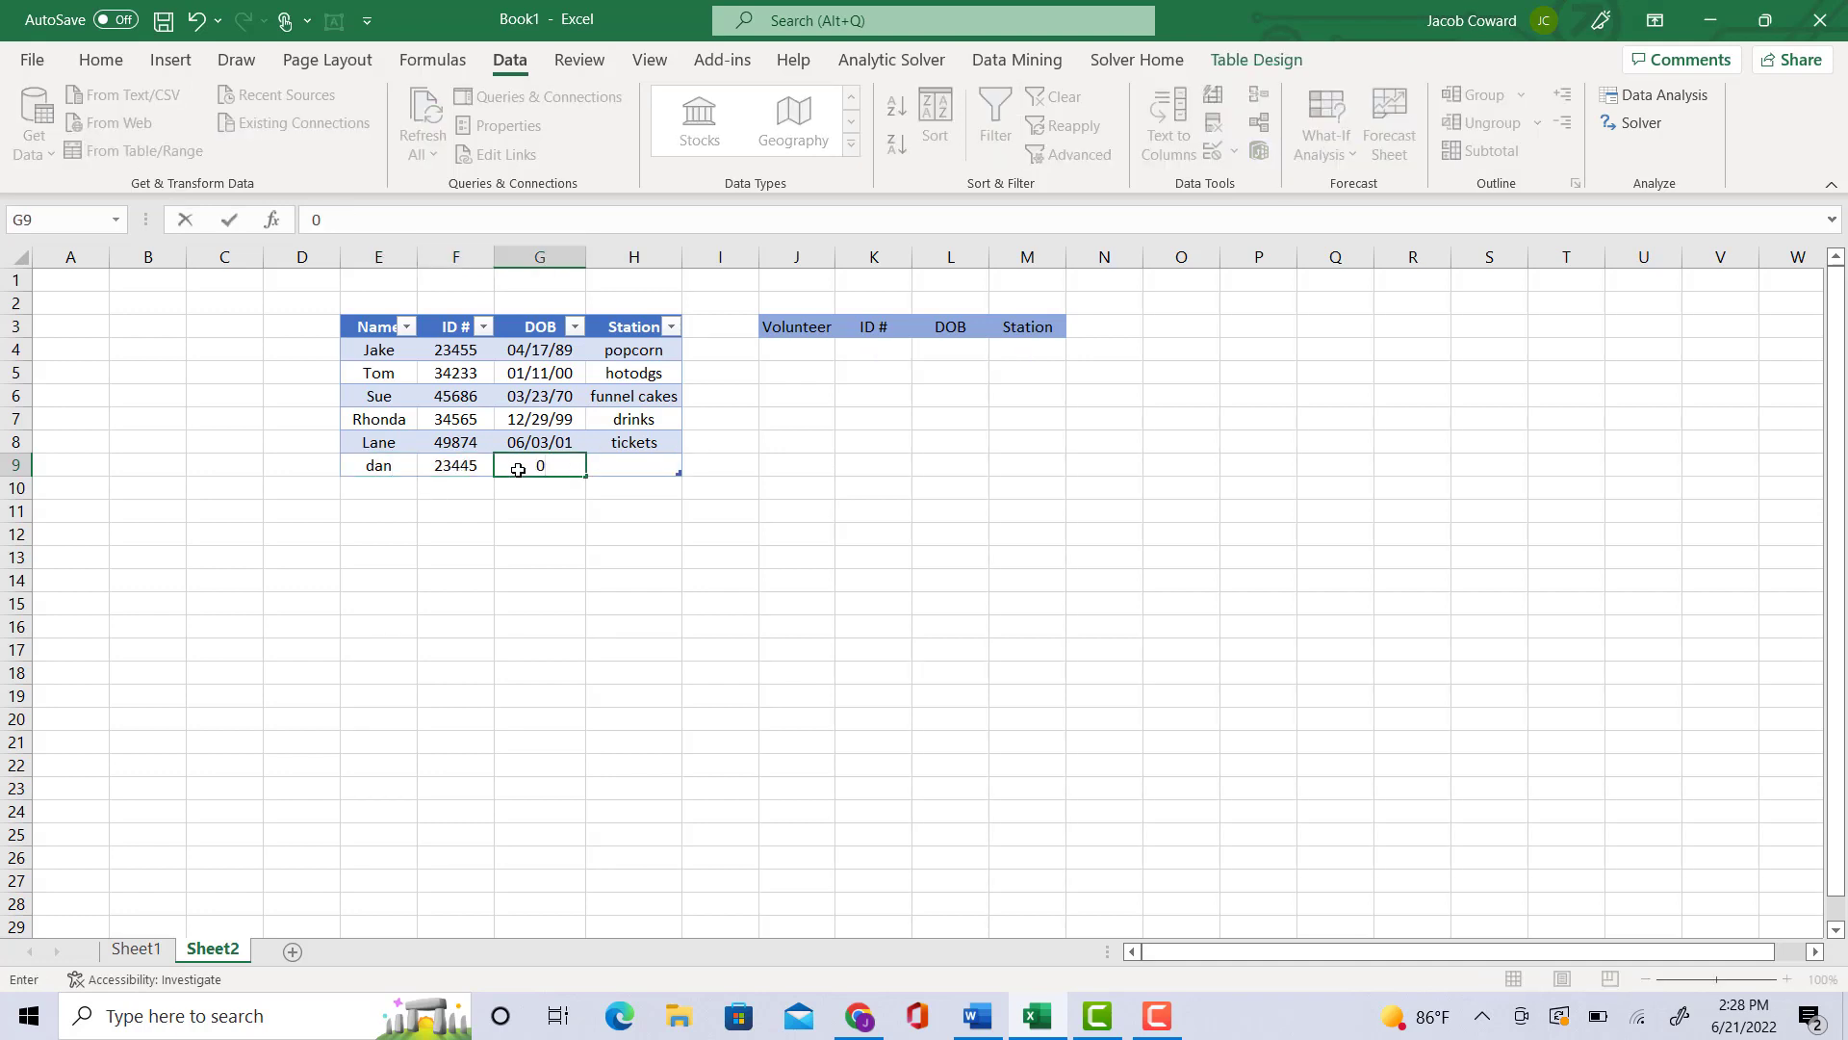
{"action": "type", "text": "9/03"}
{"action": "type", "text": "/22"}
{"action": "key", "text": "BackSpace"}
{"action": "key", "text": "BackSpace"}
{"action": "type", "text": "02"}
{"action": "left_click", "coordinate": [643, 466]}
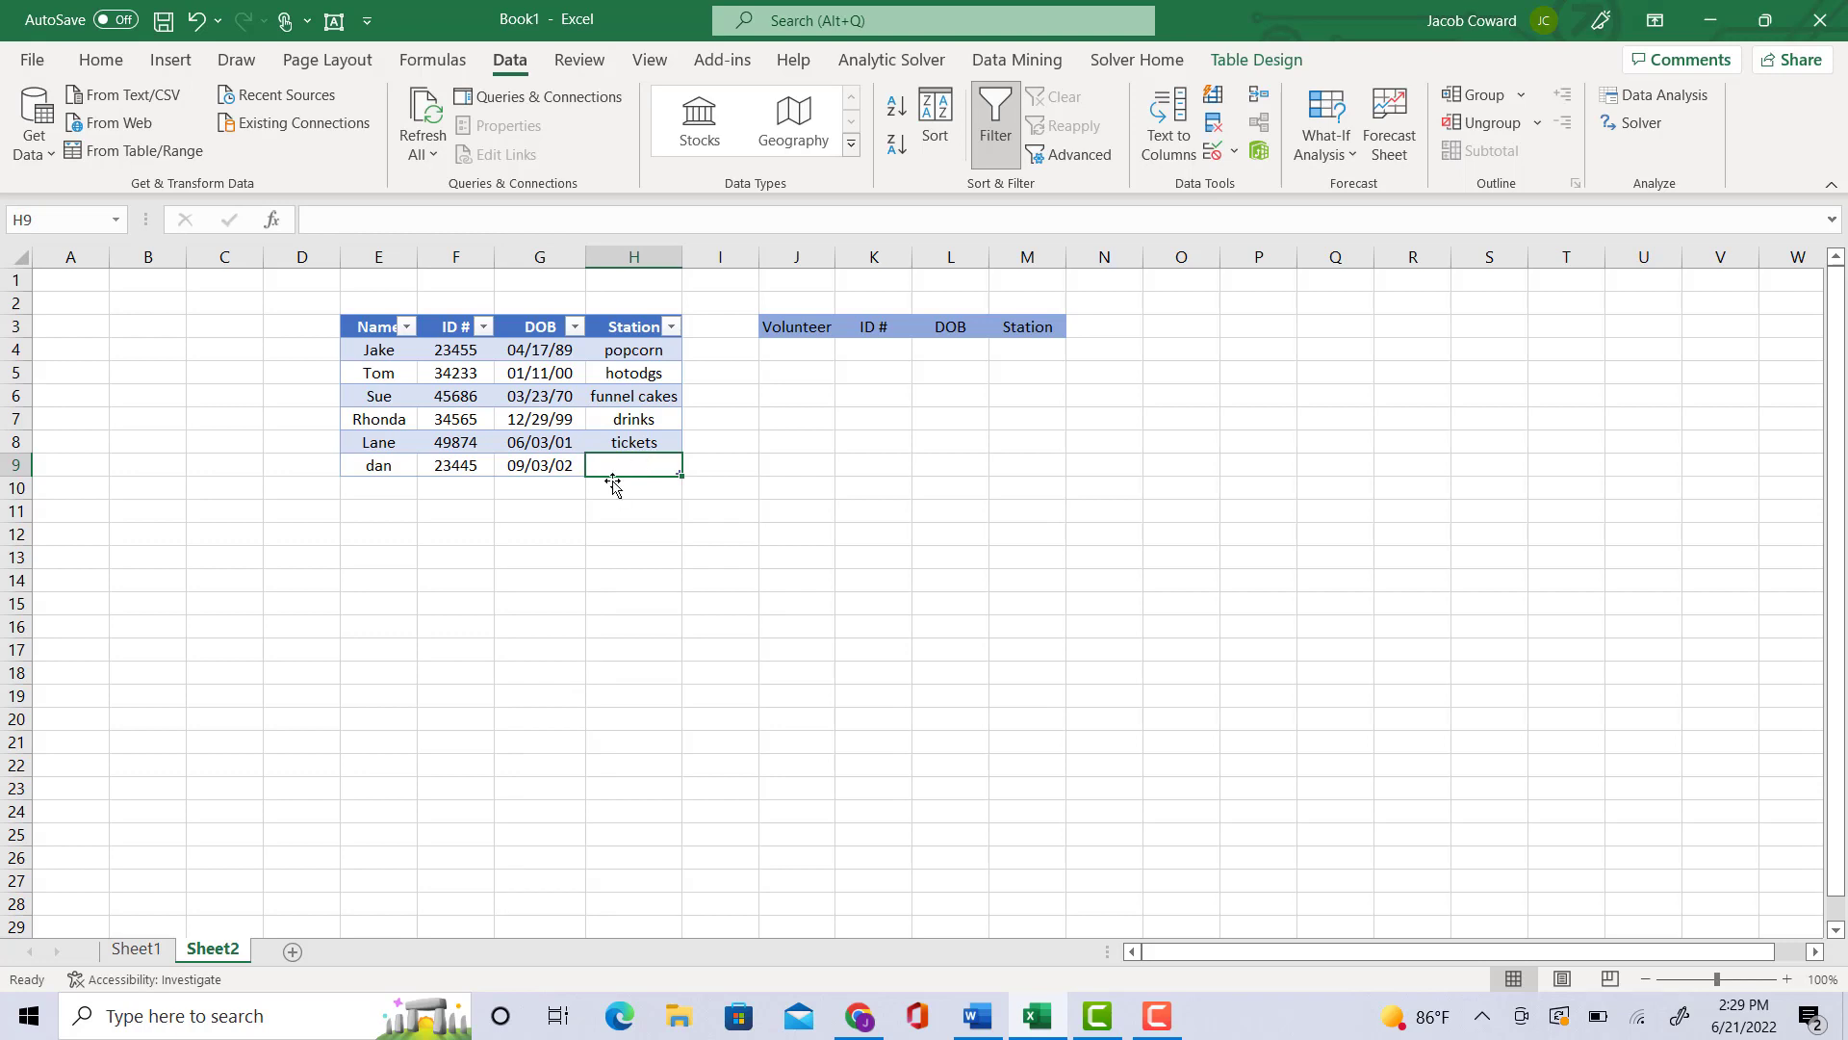
{"action": "type", "text": "bathro"}
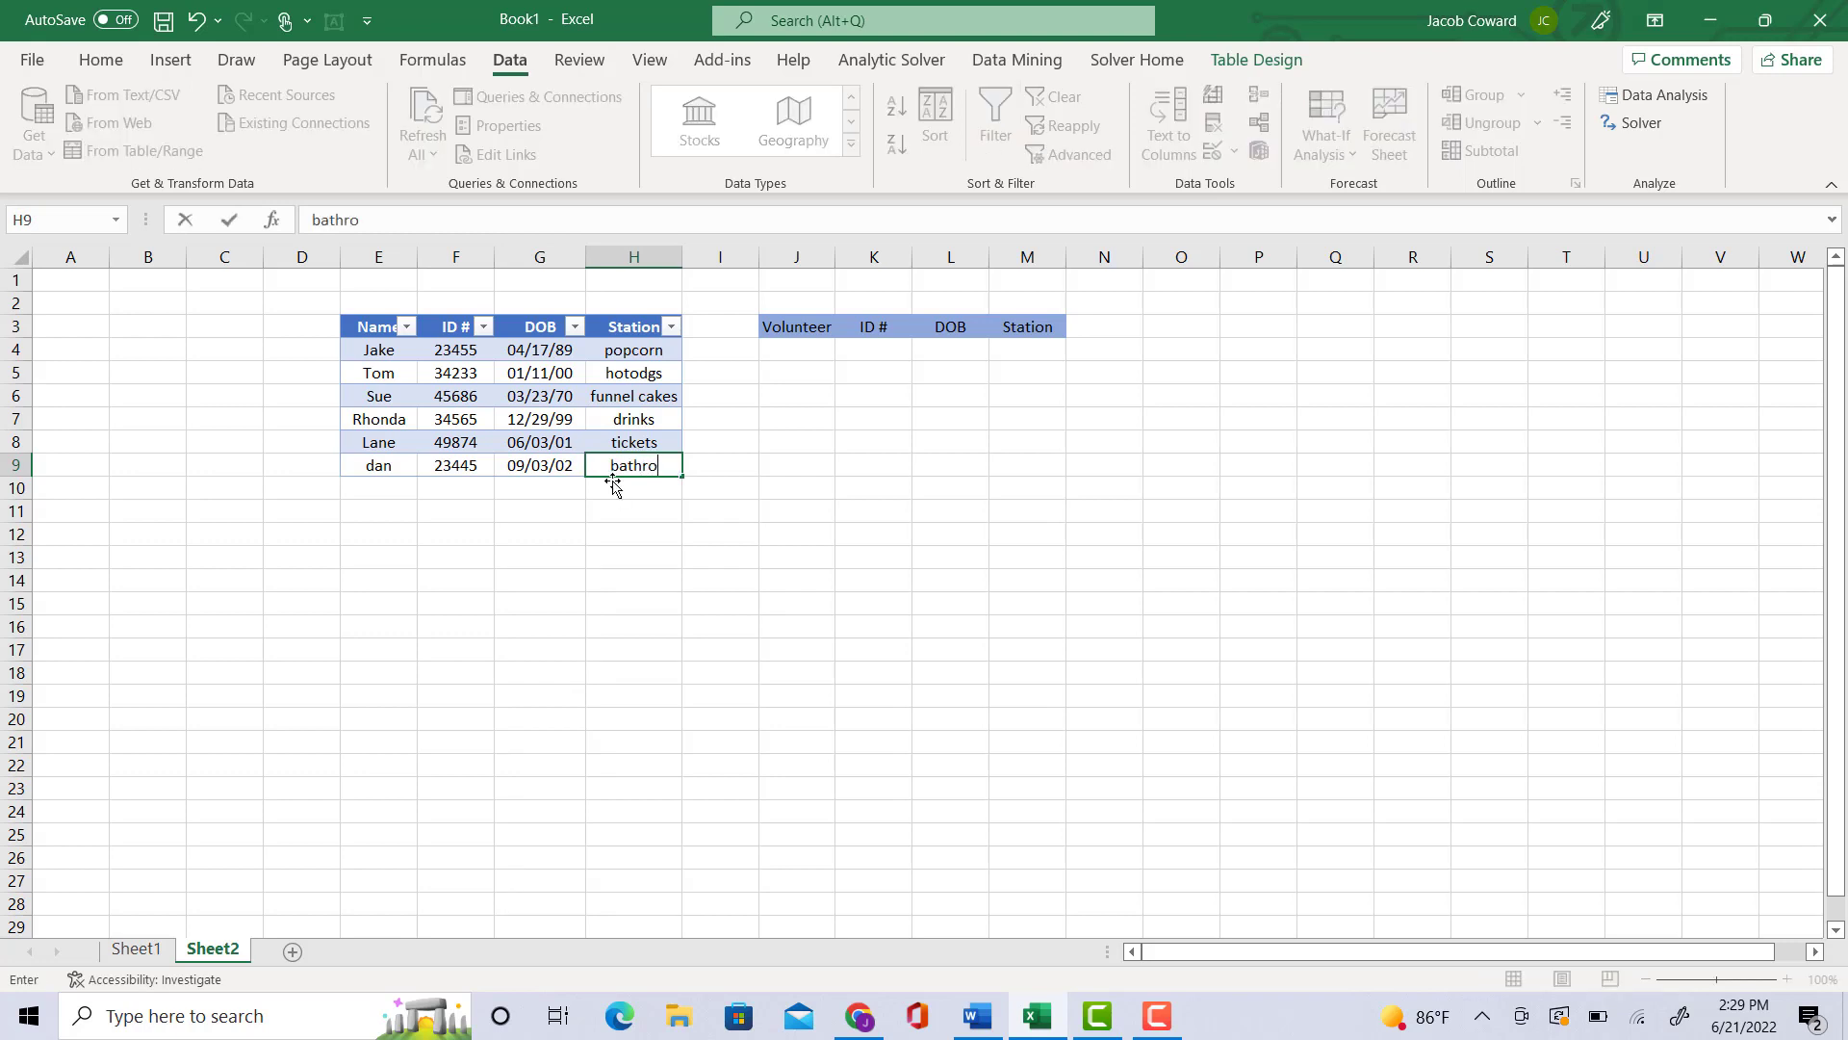
{"action": "type", "text": "oms"}
{"action": "key", "text": "Return"}
Step: Check the dropdown choices of J5 and J4 in the Volunteer column for the newly added table entry
{"action": "left_click", "coordinate": [807, 462]}
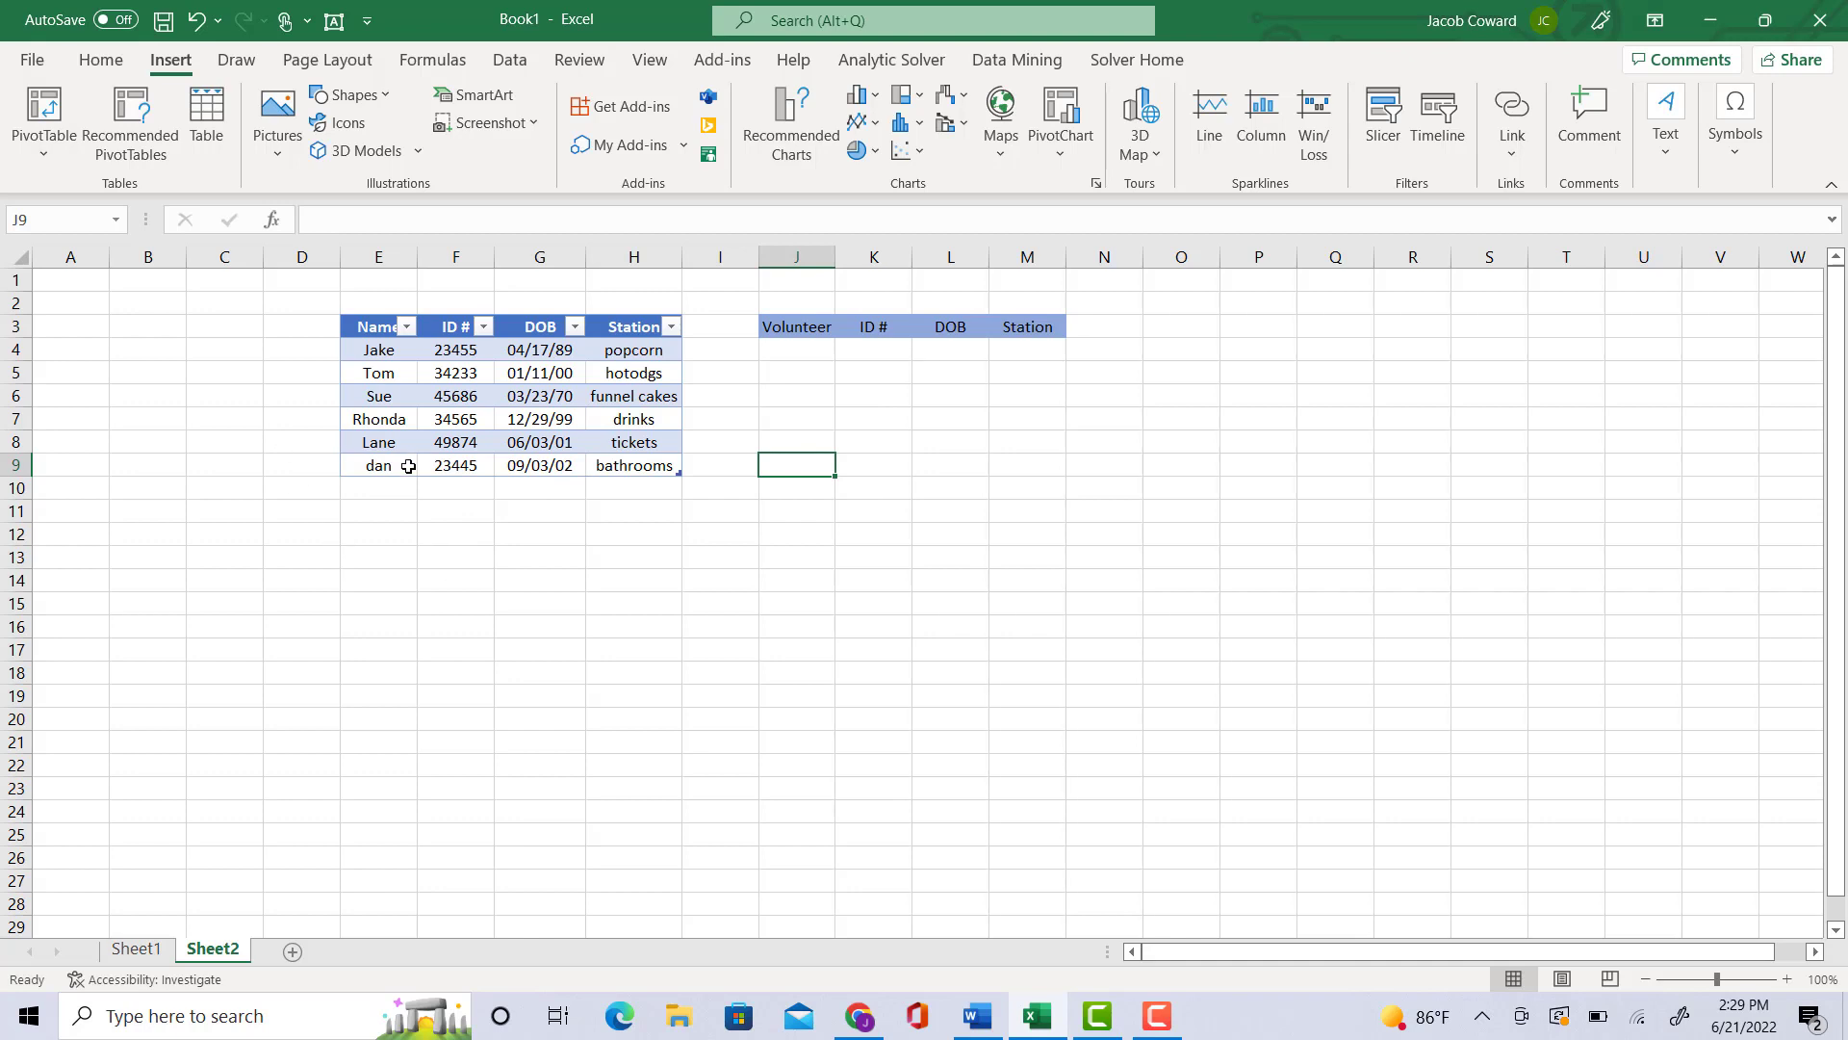
{"action": "left_click", "coordinate": [824, 377]}
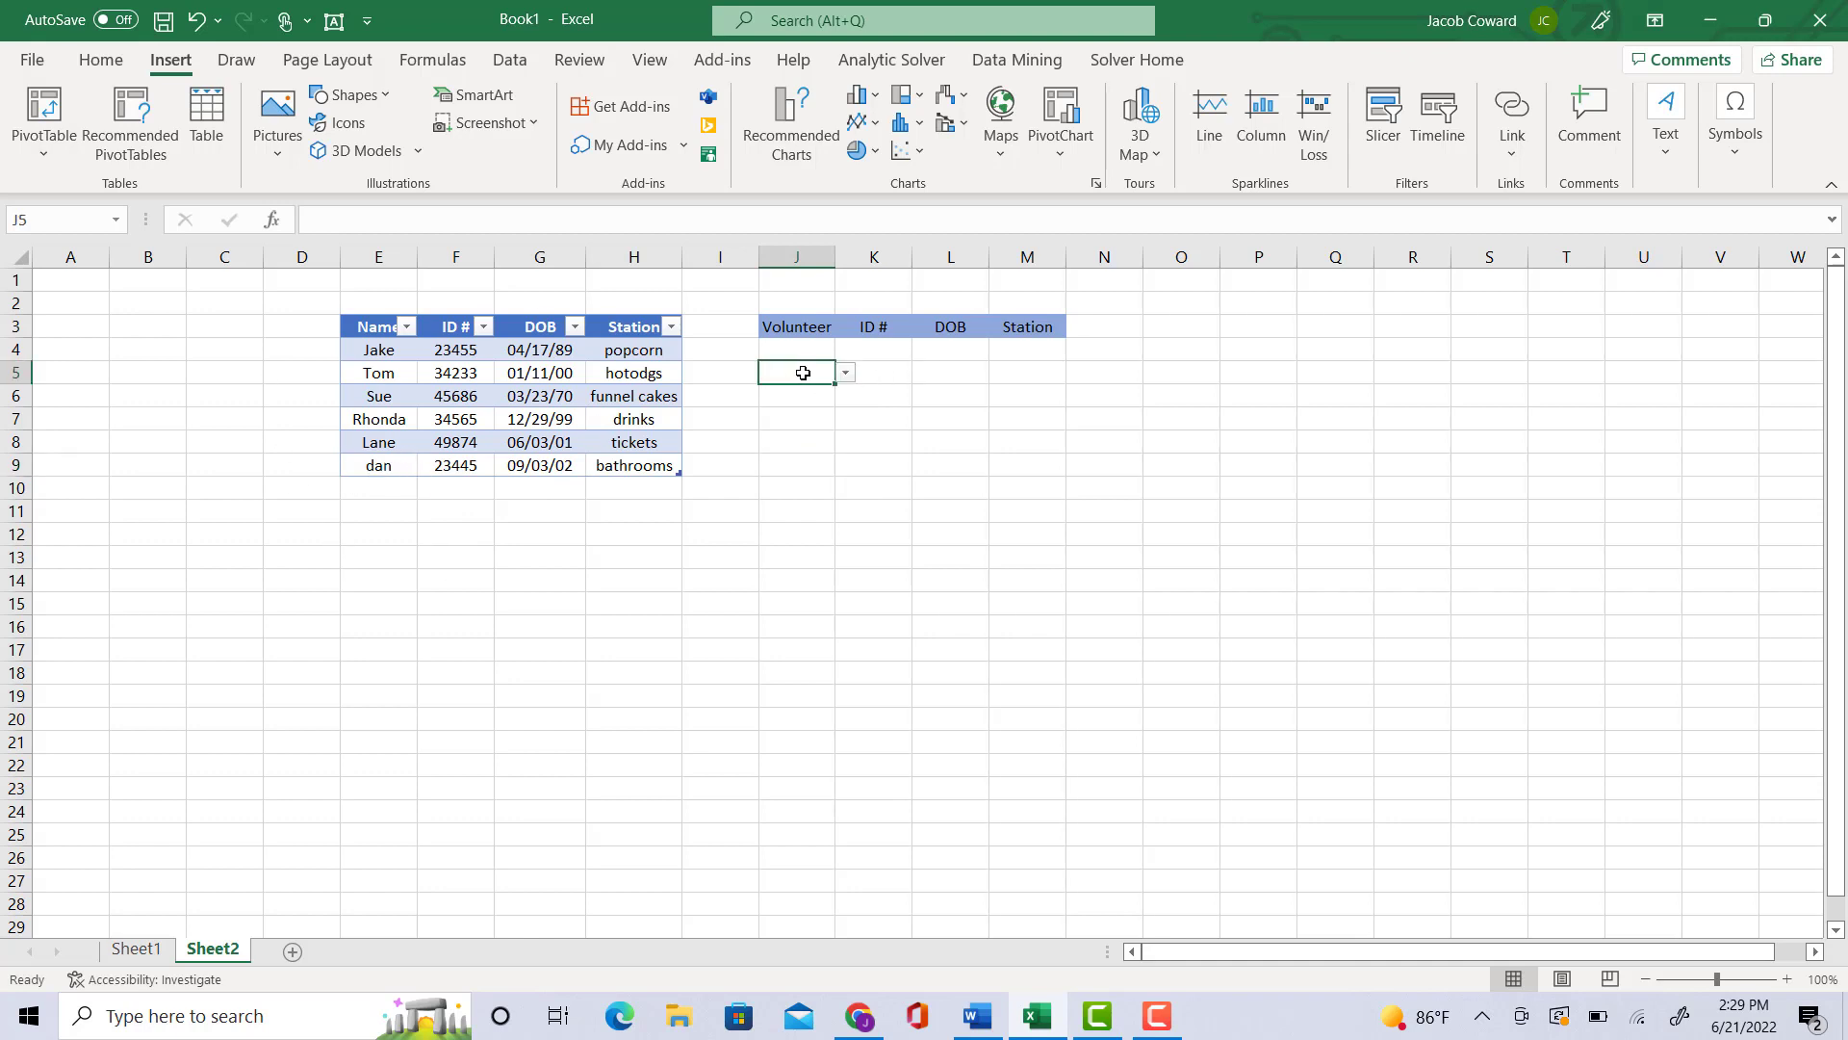
{"action": "left_click", "coordinate": [844, 372]}
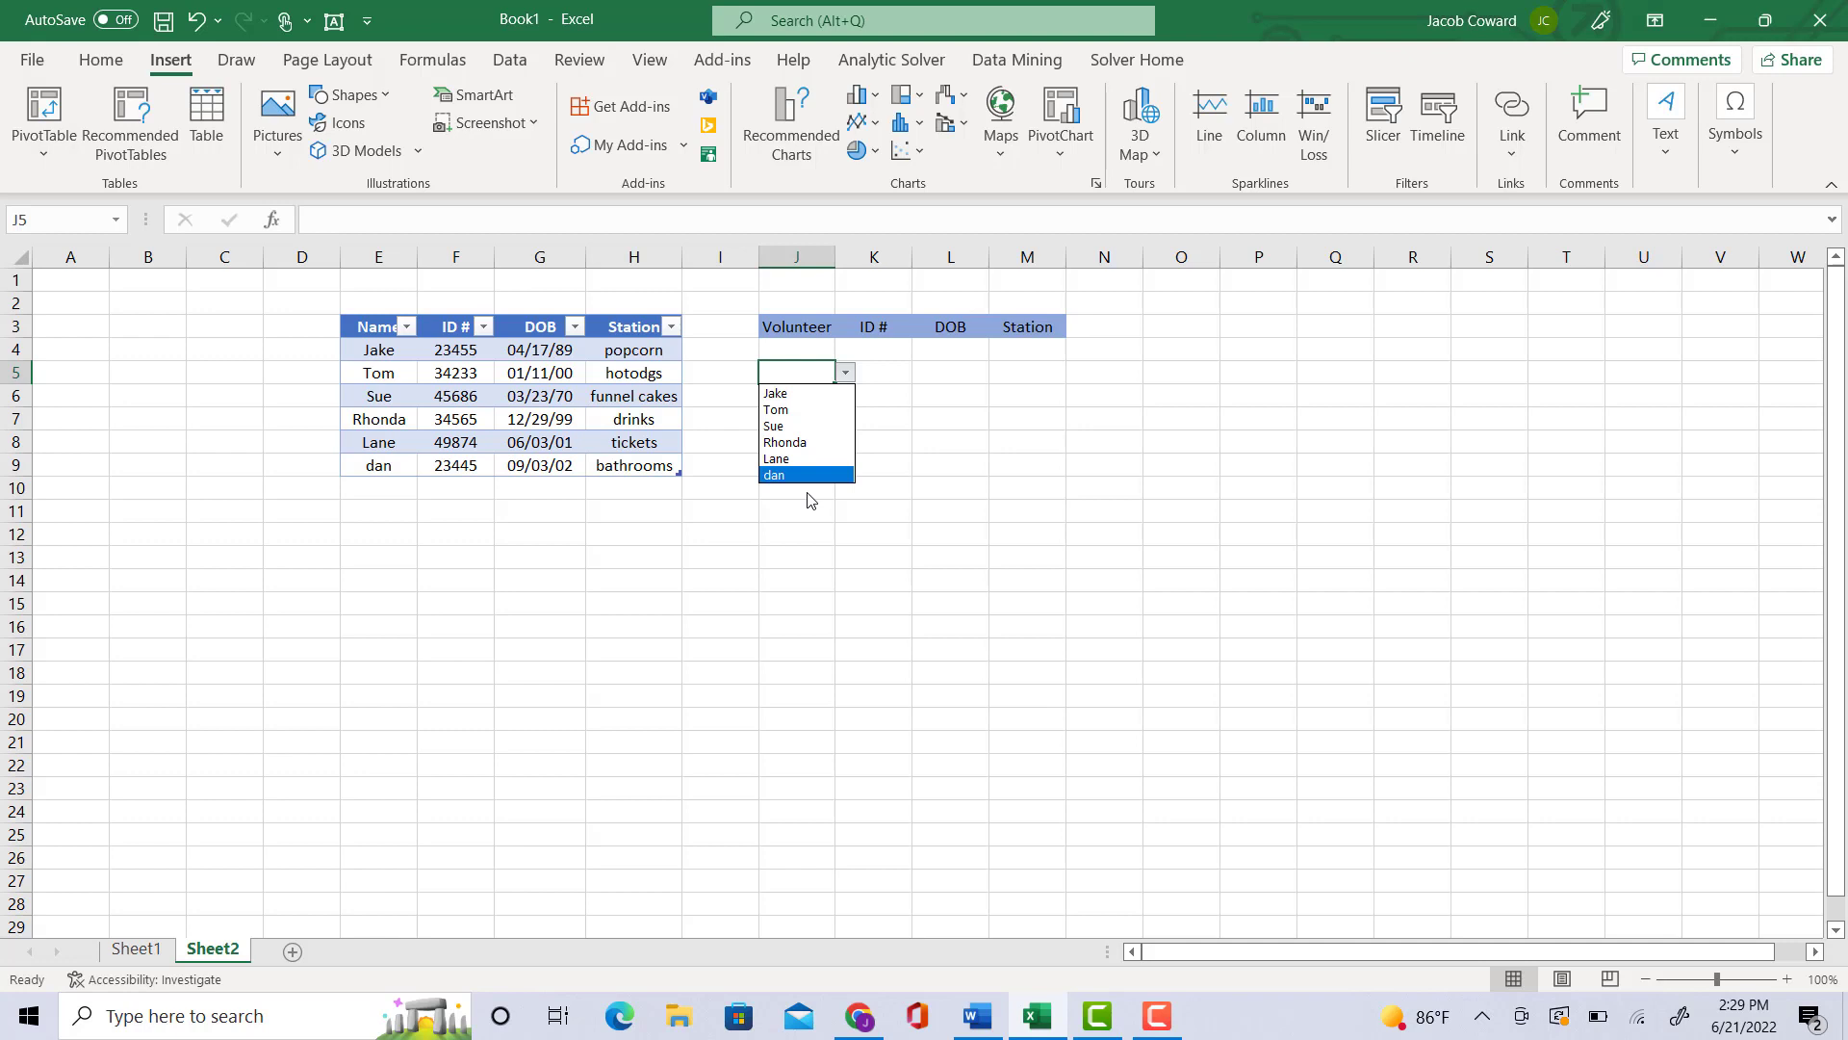
{"action": "key", "text": "Escape"}
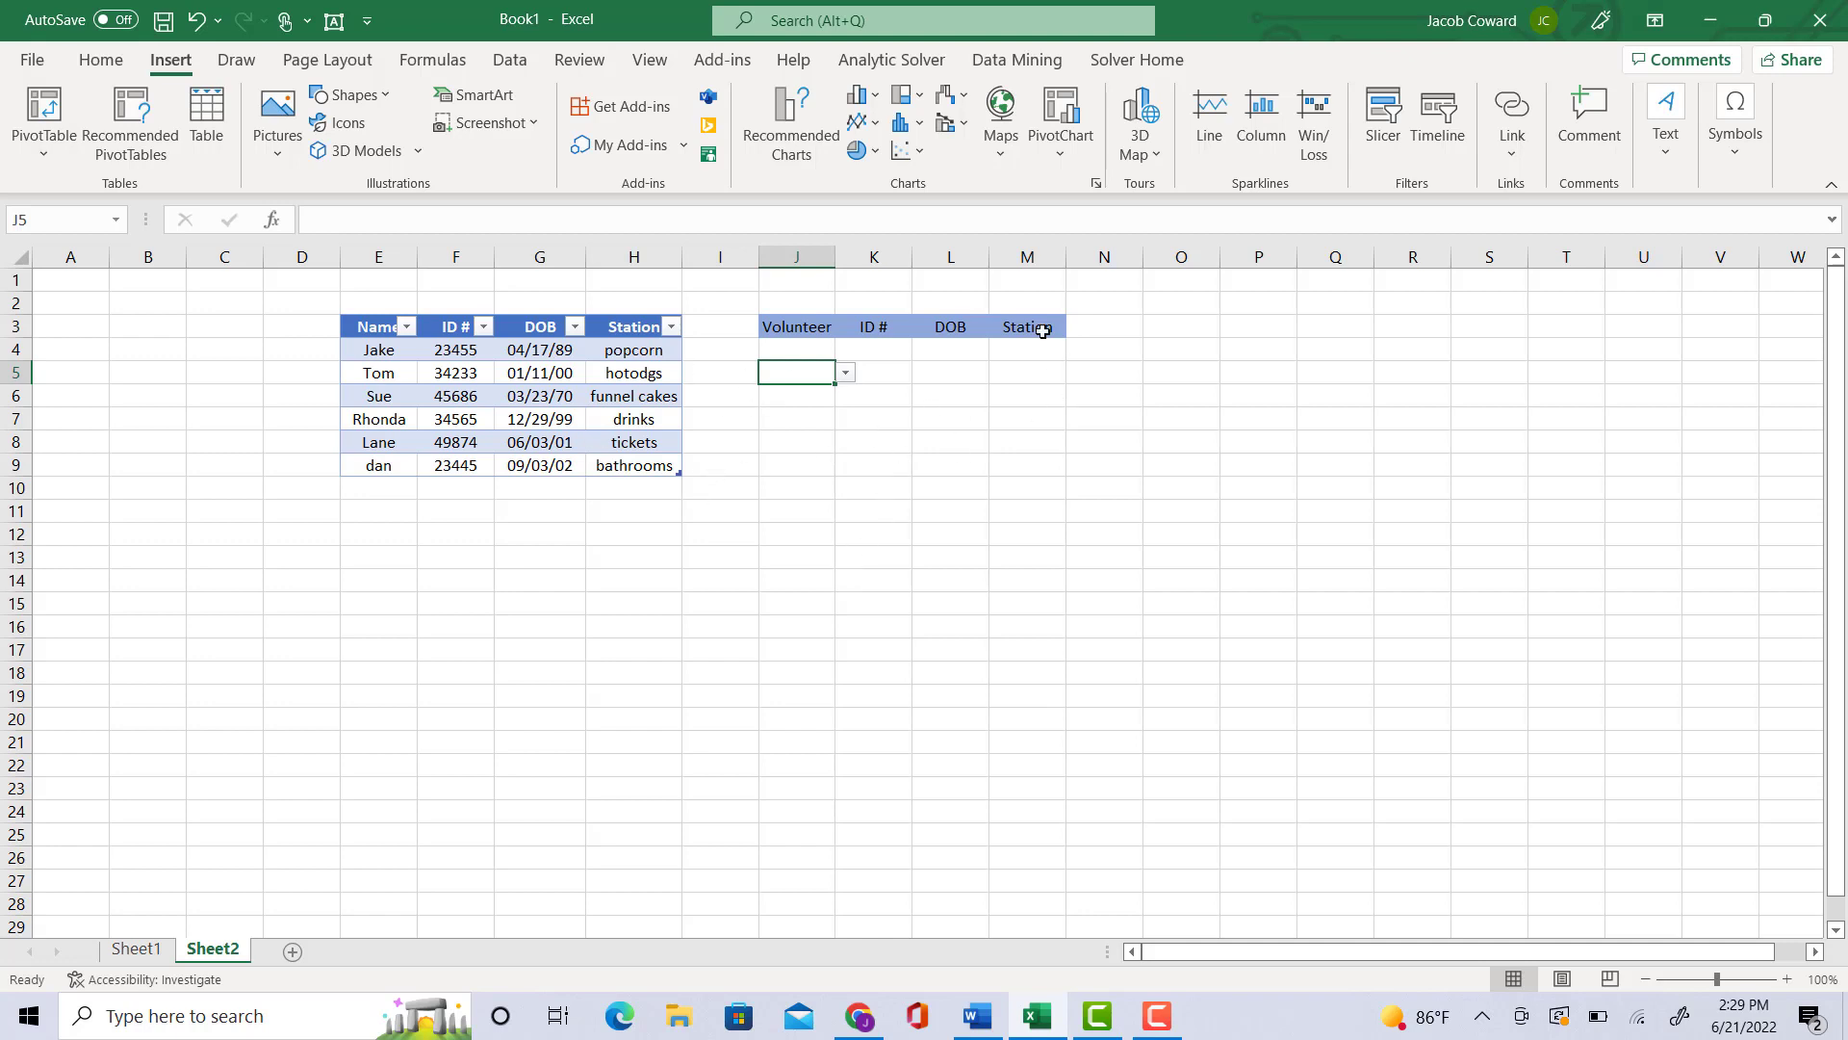
{"action": "left_click", "coordinate": [817, 348]}
{"action": "left_click", "coordinate": [846, 351]}
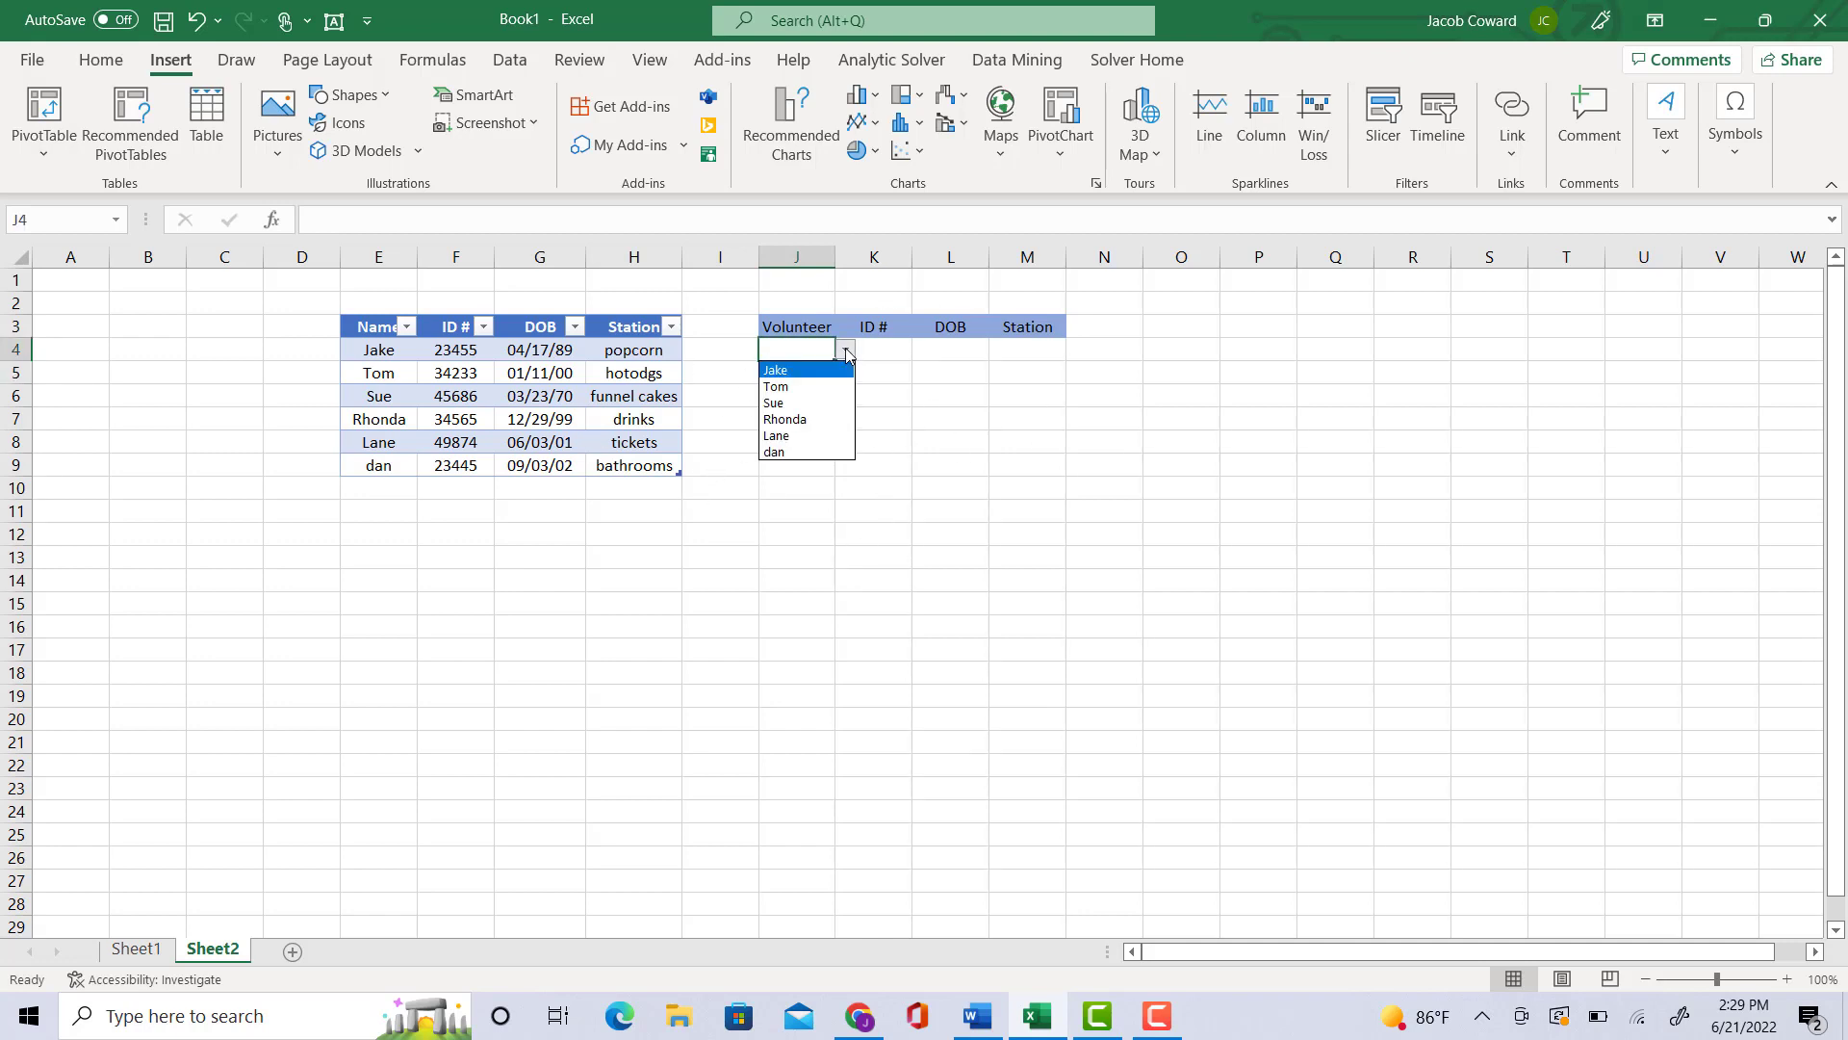
{"action": "left_click", "coordinate": [848, 354]}
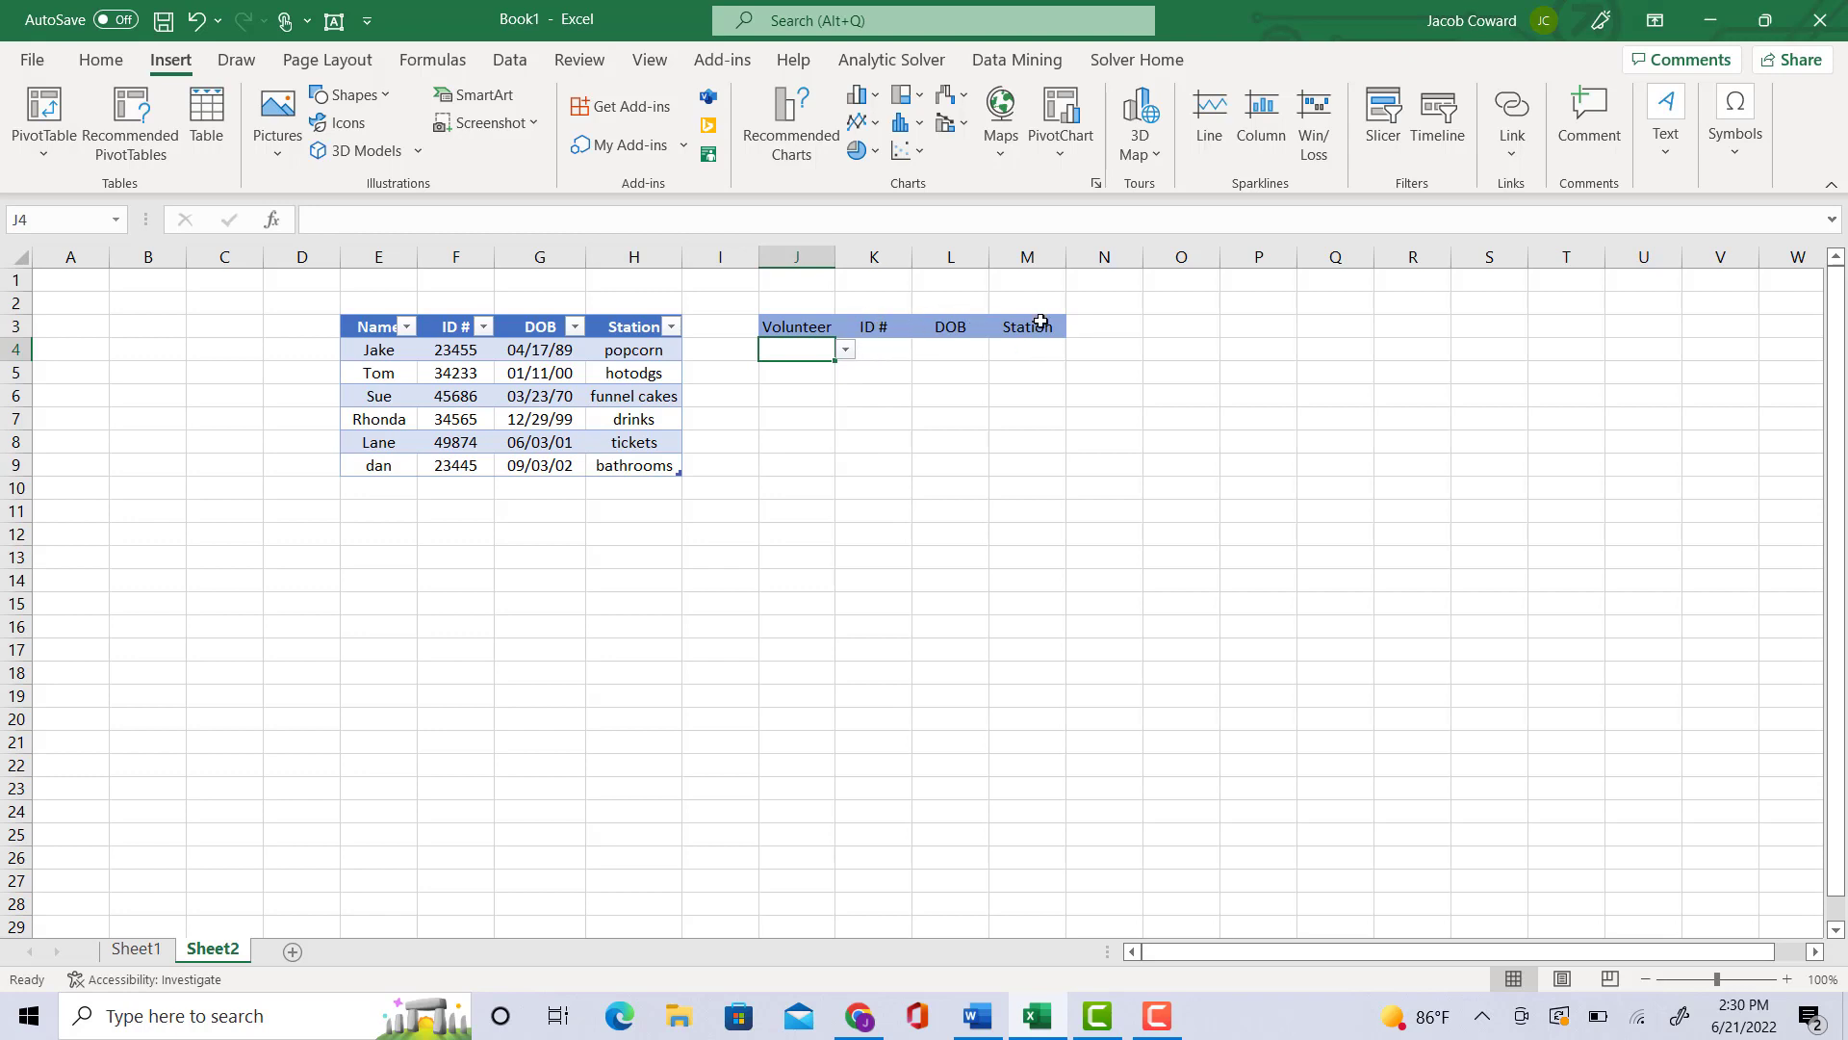
Step: Examine the VLOOKUP part inside the IFERROR formula of K4 under ID #, leaving the formula as it is
{"action": "left_click", "coordinate": [888, 354]}
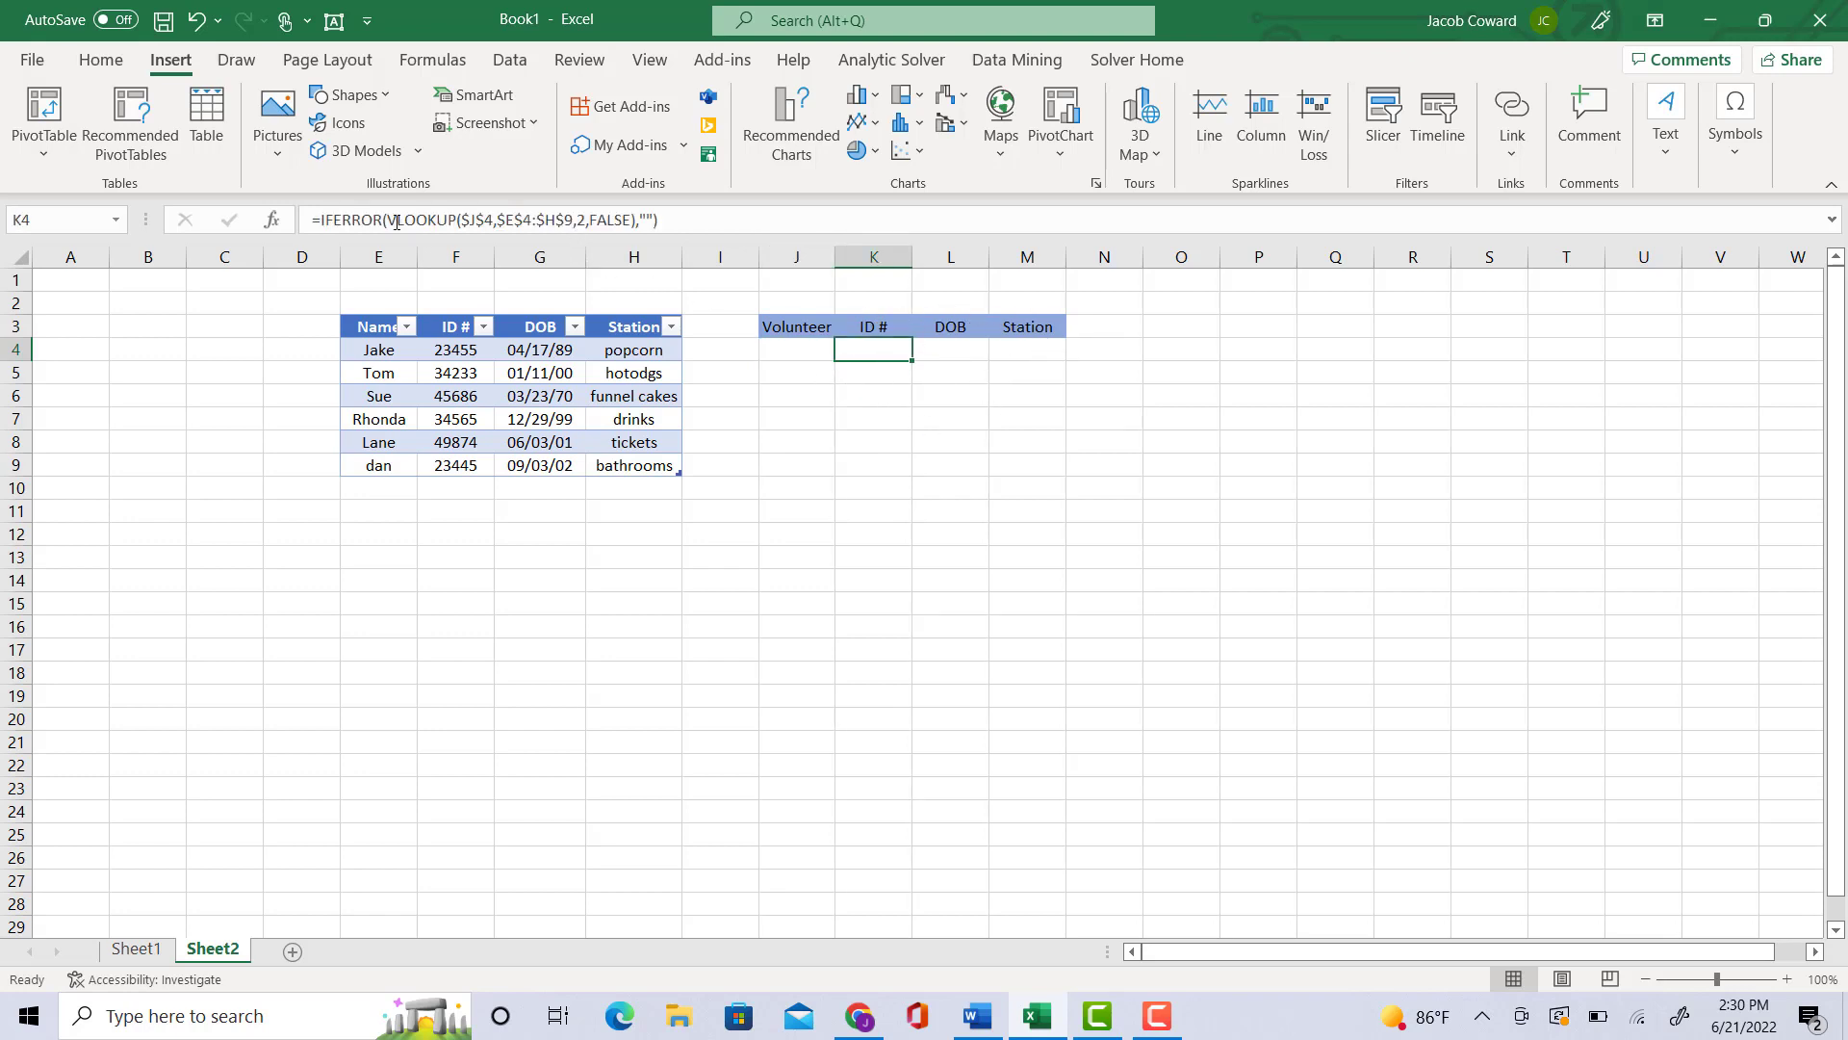
{"action": "left_click_drag", "start_coordinate": [388, 222], "coordinate": [636, 219]}
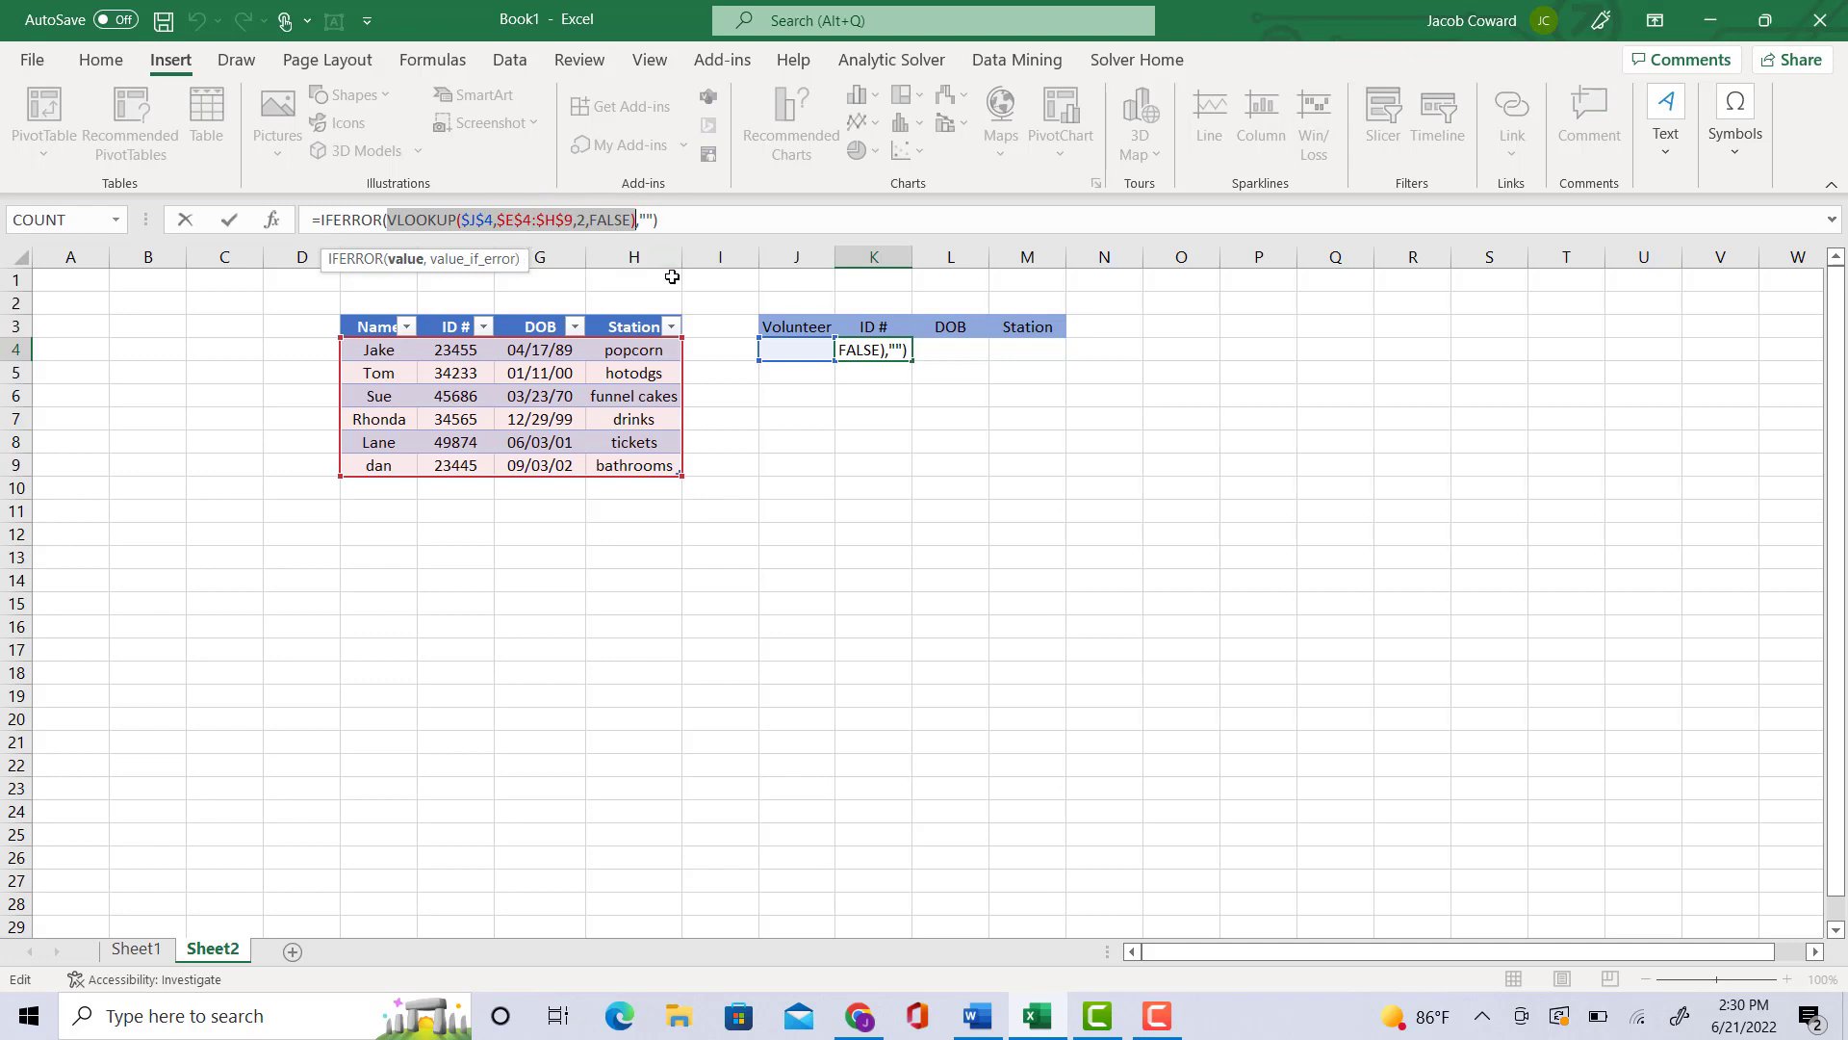
{"action": "key", "text": "ctrl+z"}
{"action": "key", "text": "Return"}
Step: Choose the third name from J4's dropdown and widen column M to fit the station text
{"action": "left_click", "coordinate": [823, 350]}
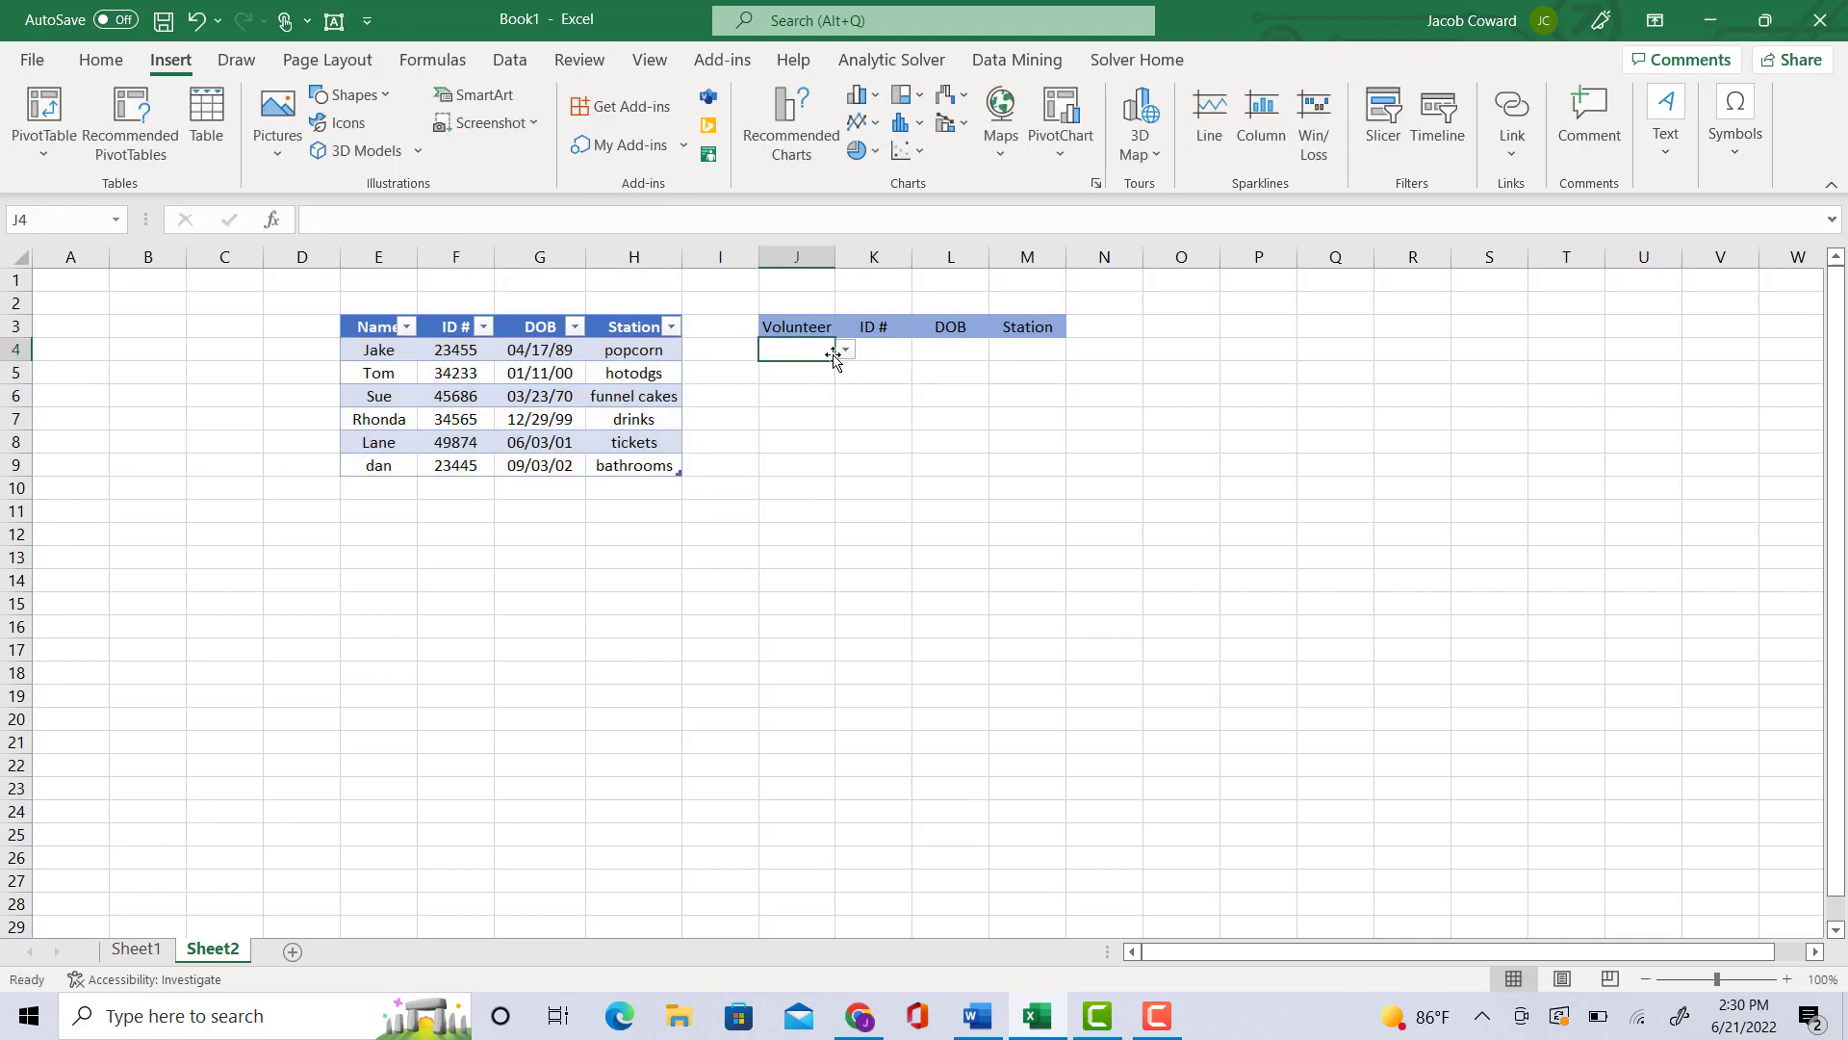
{"action": "left_click", "coordinate": [845, 350]}
{"action": "left_click", "coordinate": [827, 404]}
{"action": "left_click", "coordinate": [905, 372]}
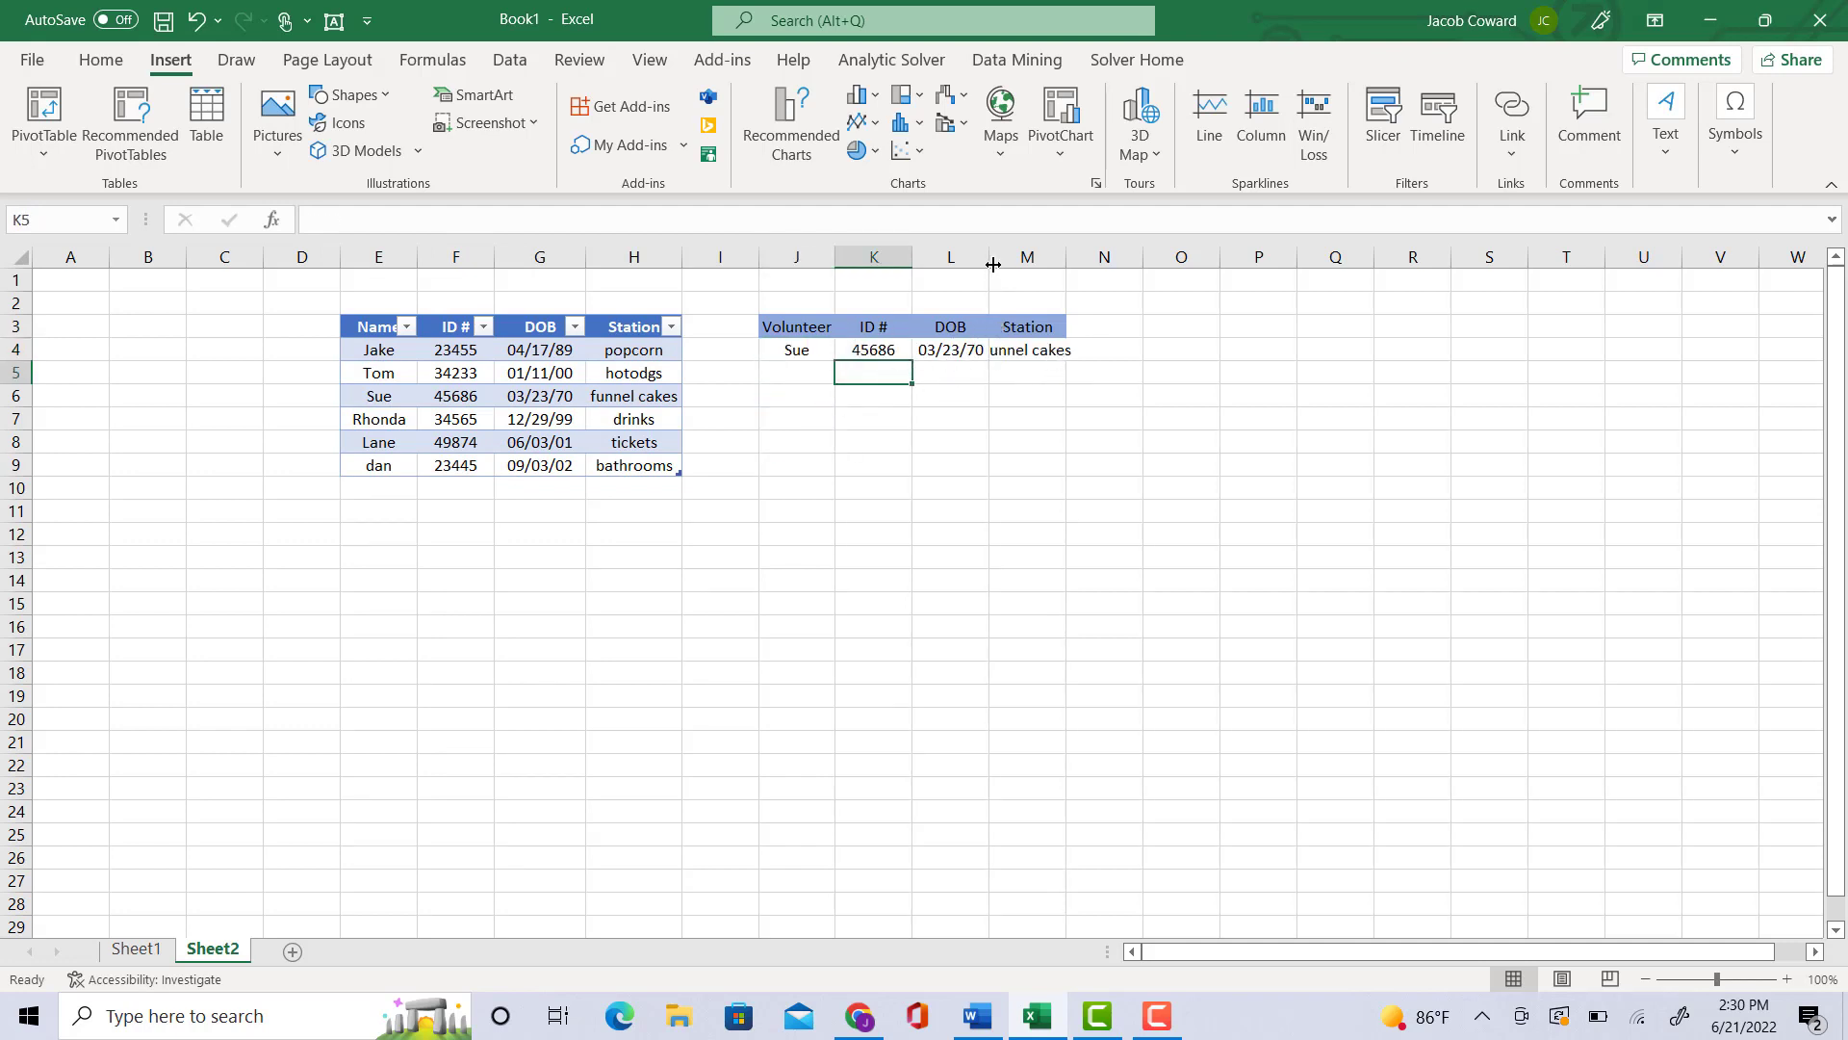
{"action": "left_click_drag", "start_coordinate": [1067, 256], "coordinate": [1086, 257]}
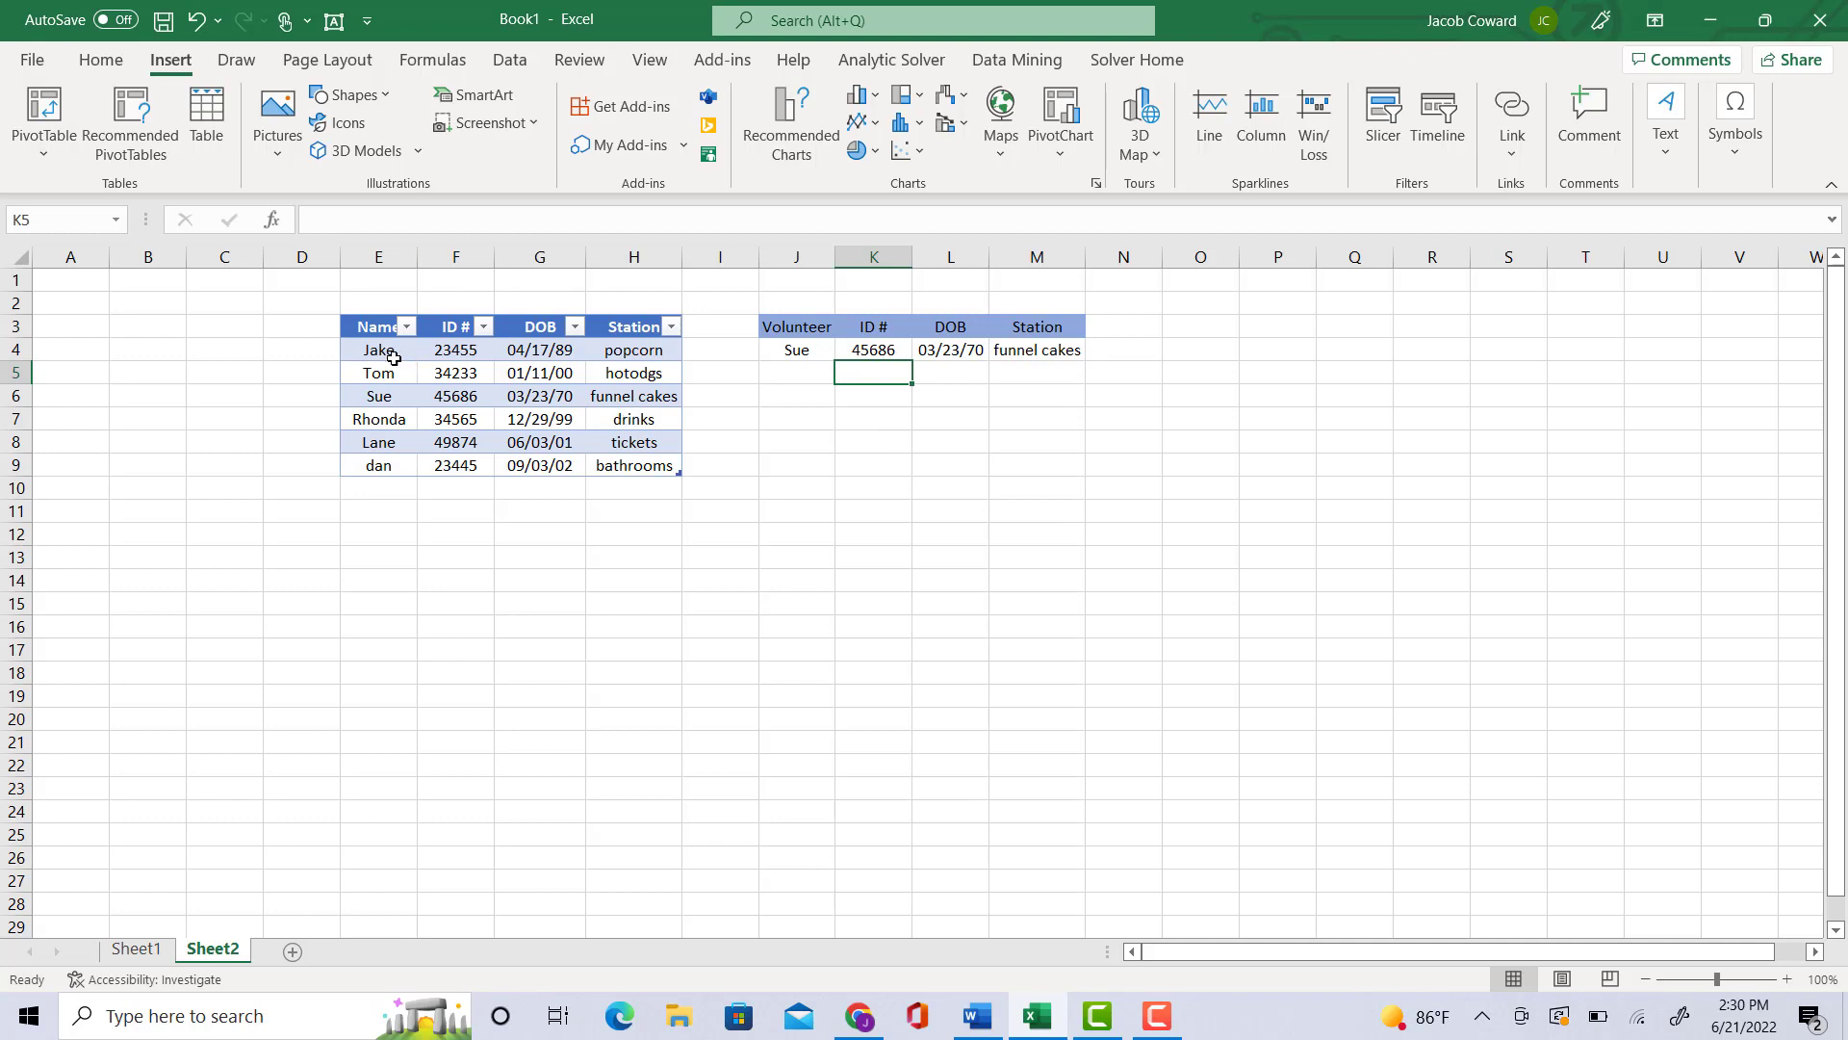
Step: Define the workbook-level name names for the table's Name entries in E4:E9
{"action": "left_click_drag", "start_coordinate": [394, 351], "coordinate": [378, 443]}
{"action": "left_click", "coordinate": [272, 366]}
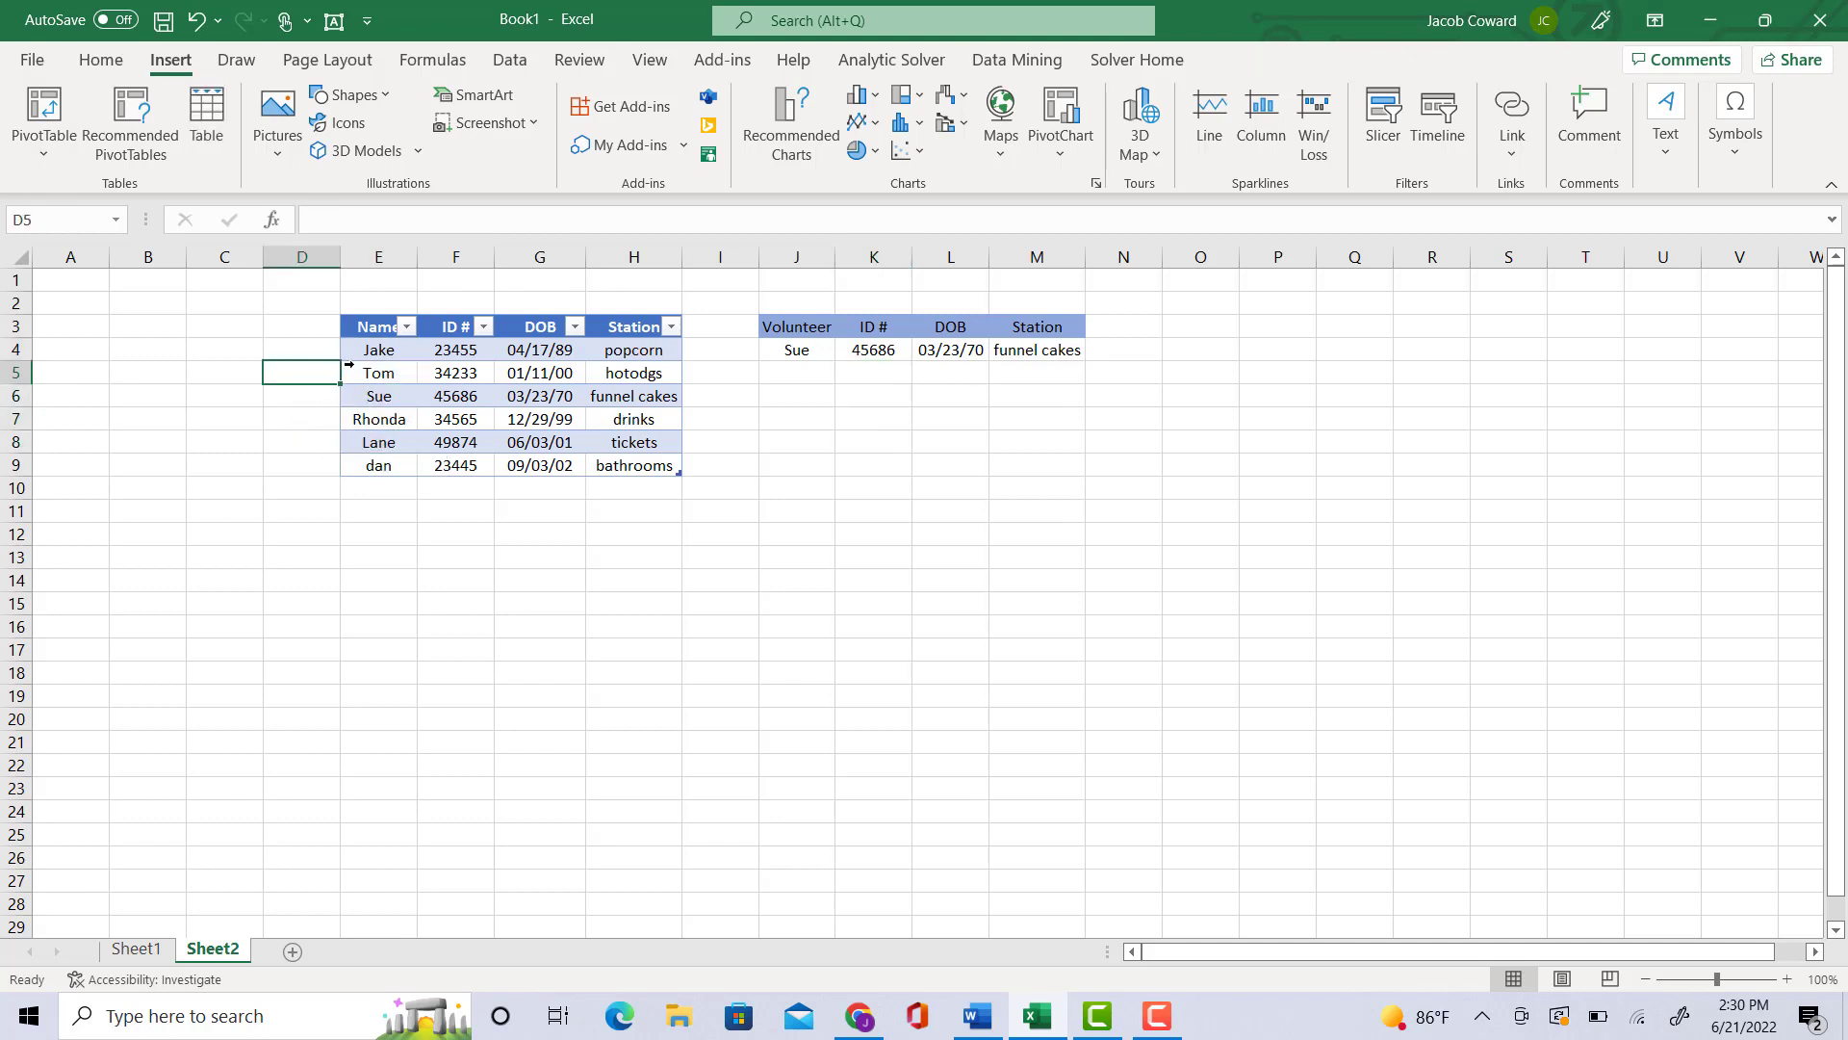
{"action": "left_click", "coordinate": [396, 348]}
{"action": "left_click_drag", "start_coordinate": [396, 350], "coordinate": [379, 466]}
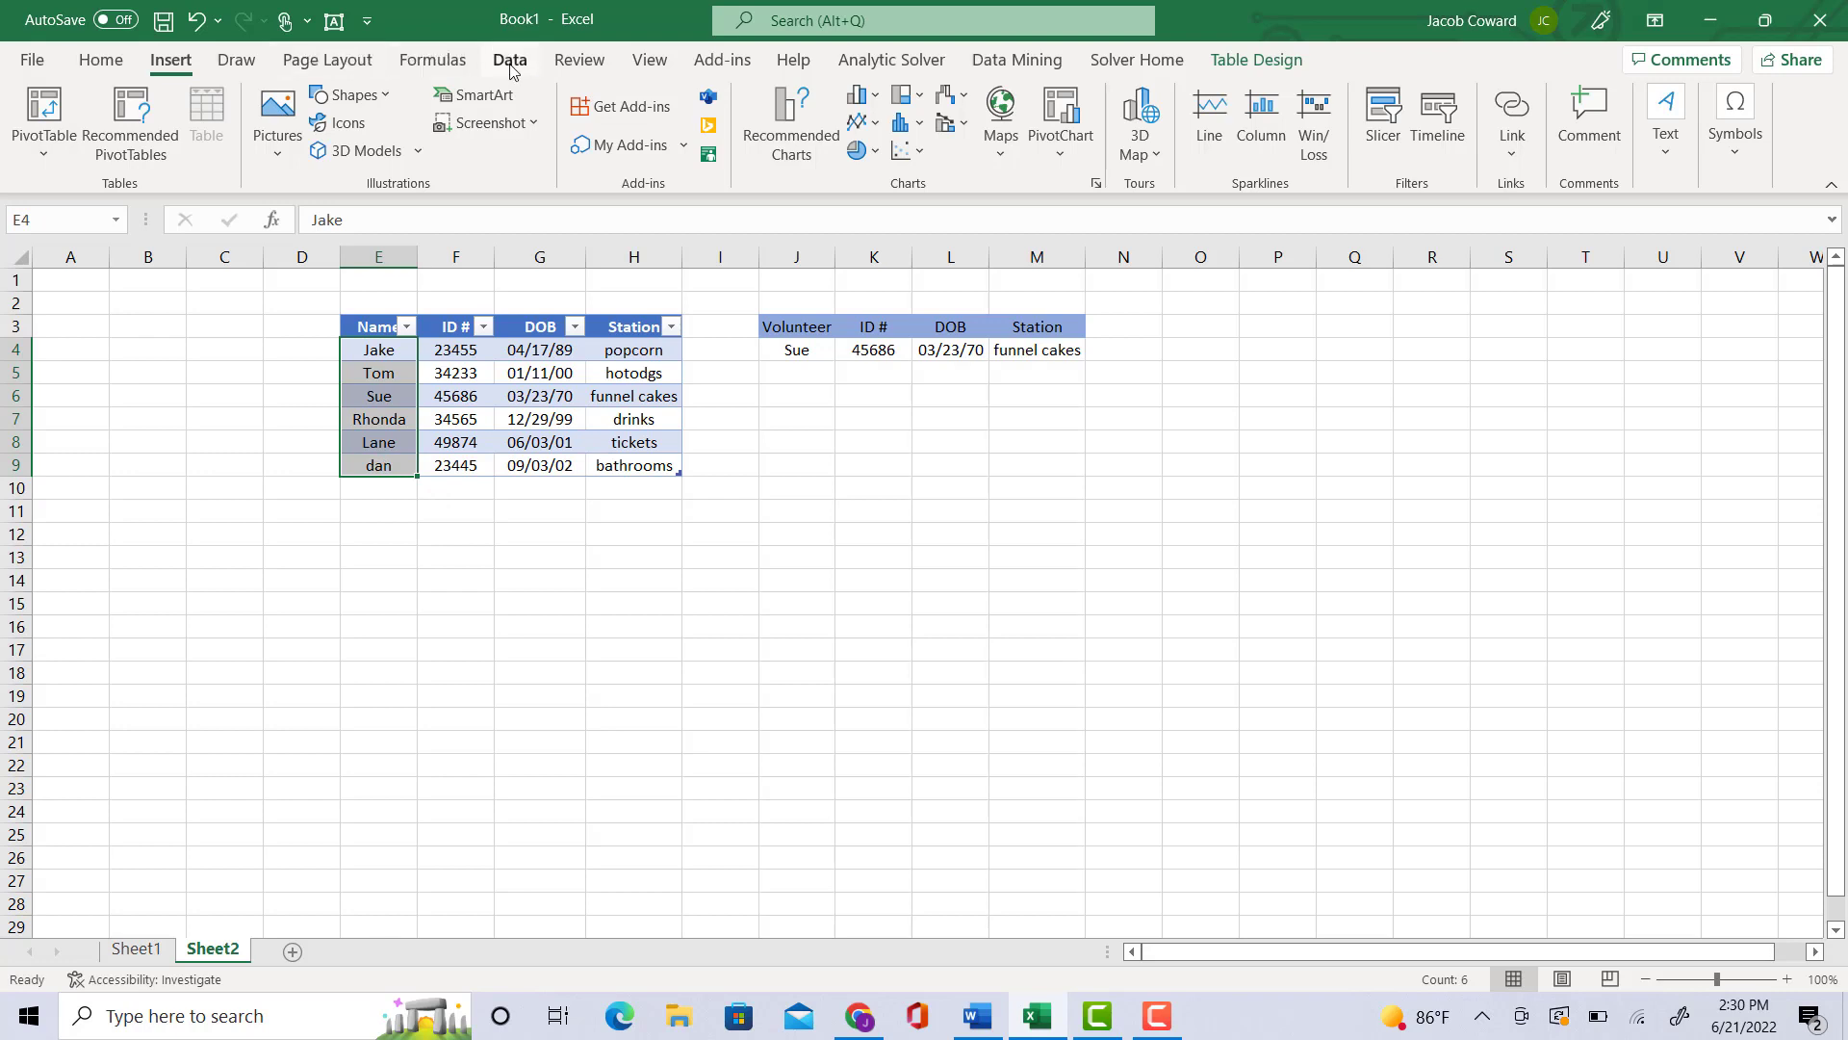
{"action": "left_click", "coordinate": [432, 60]}
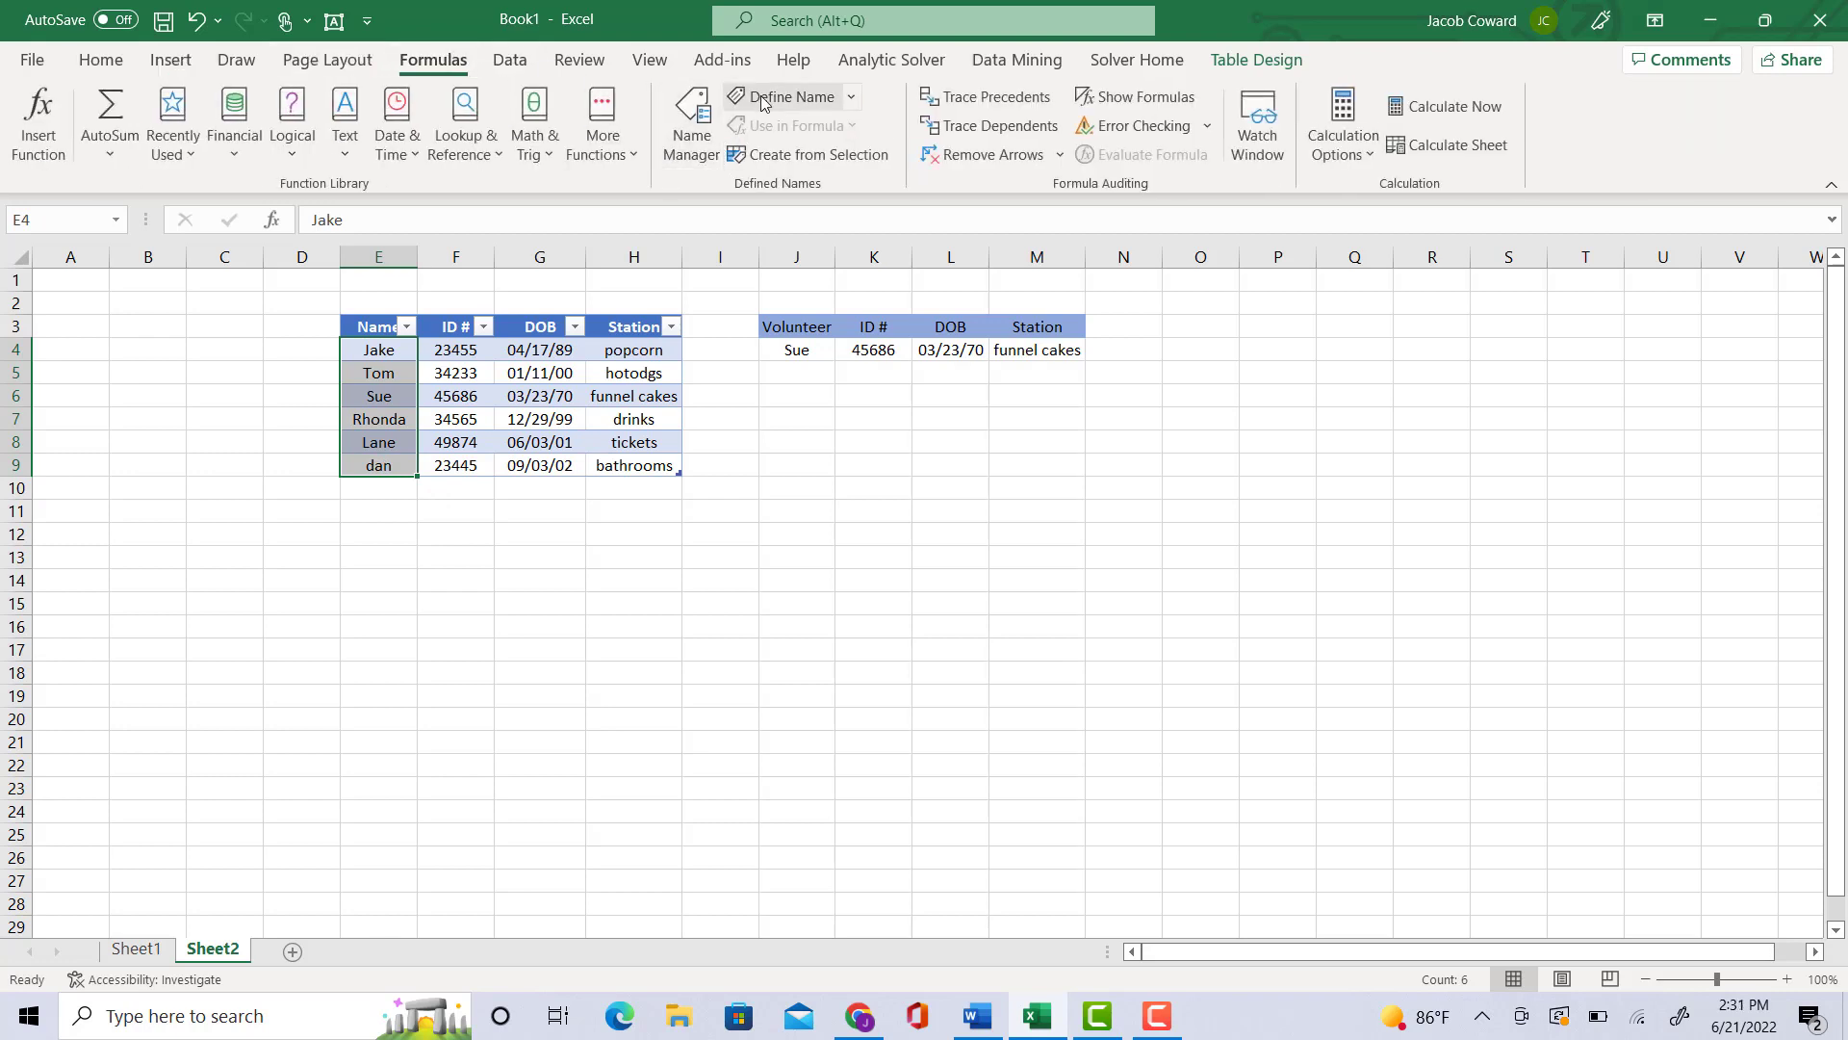
{"action": "left_click", "coordinate": [763, 97]}
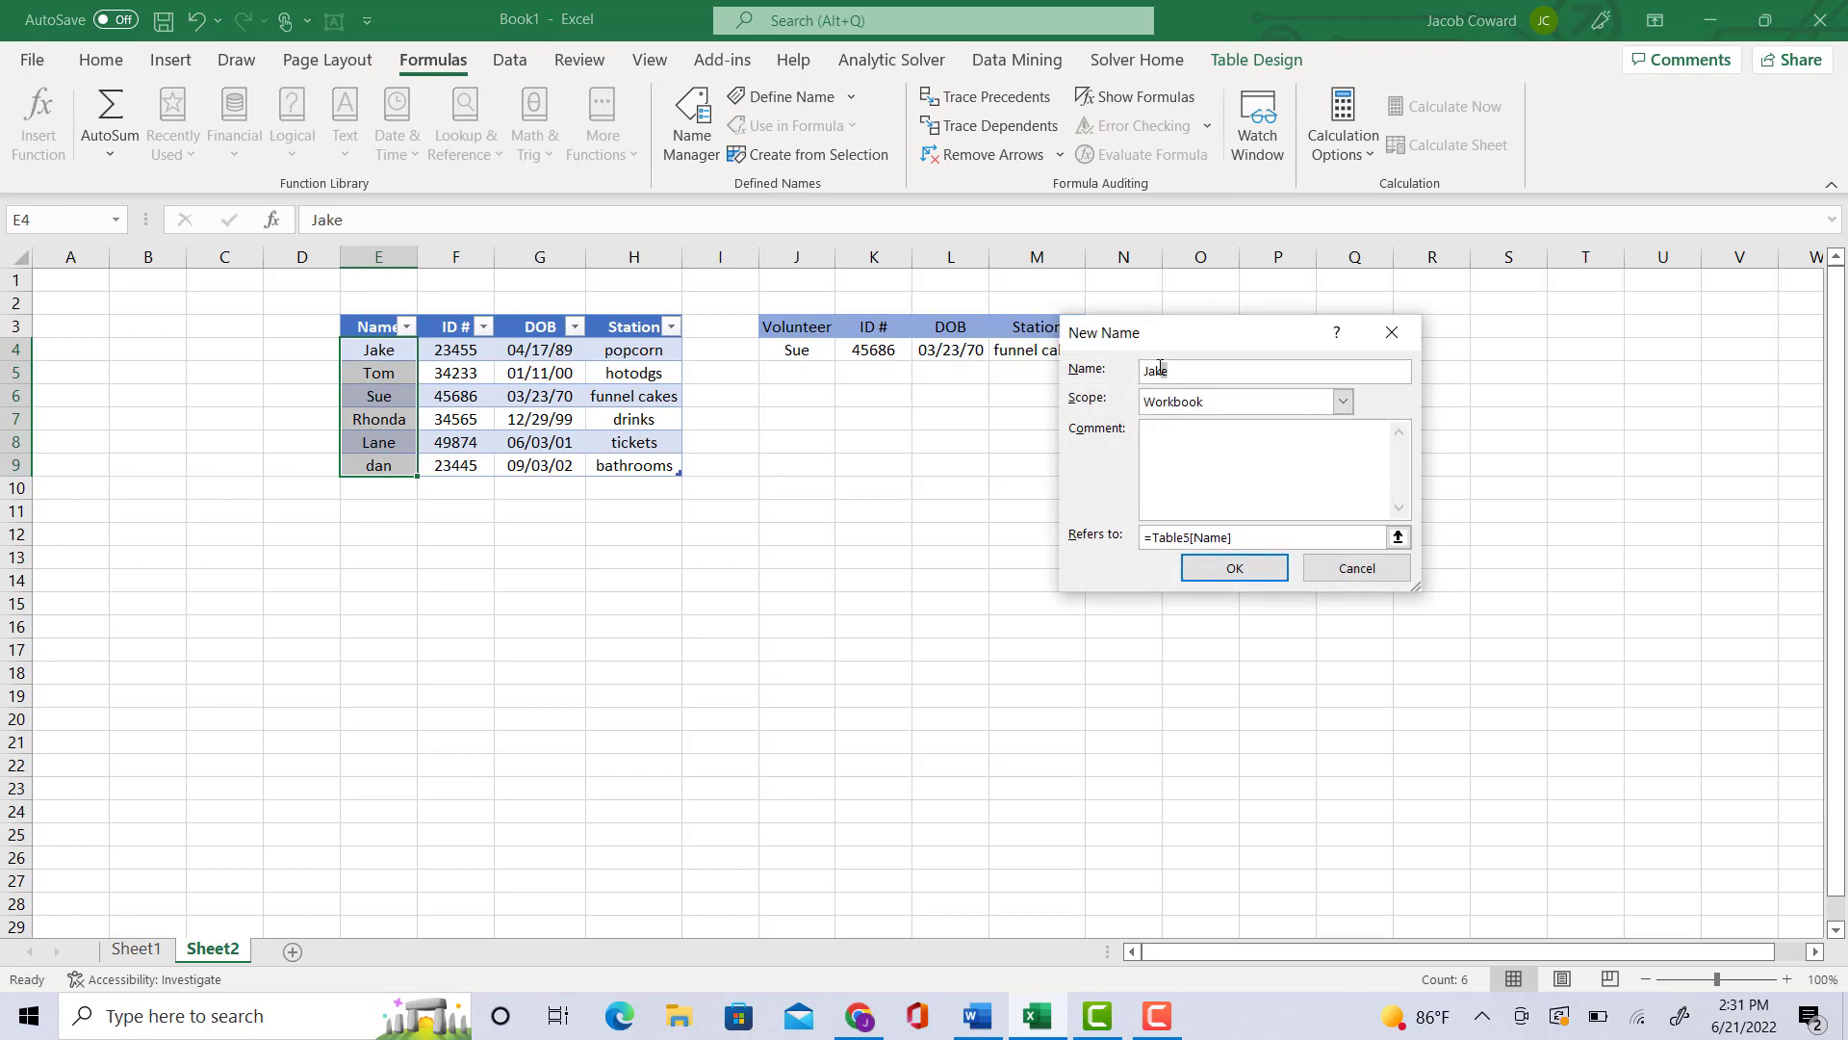
{"action": "type", "text": "names"}
{"action": "left_click", "coordinate": [1235, 568]}
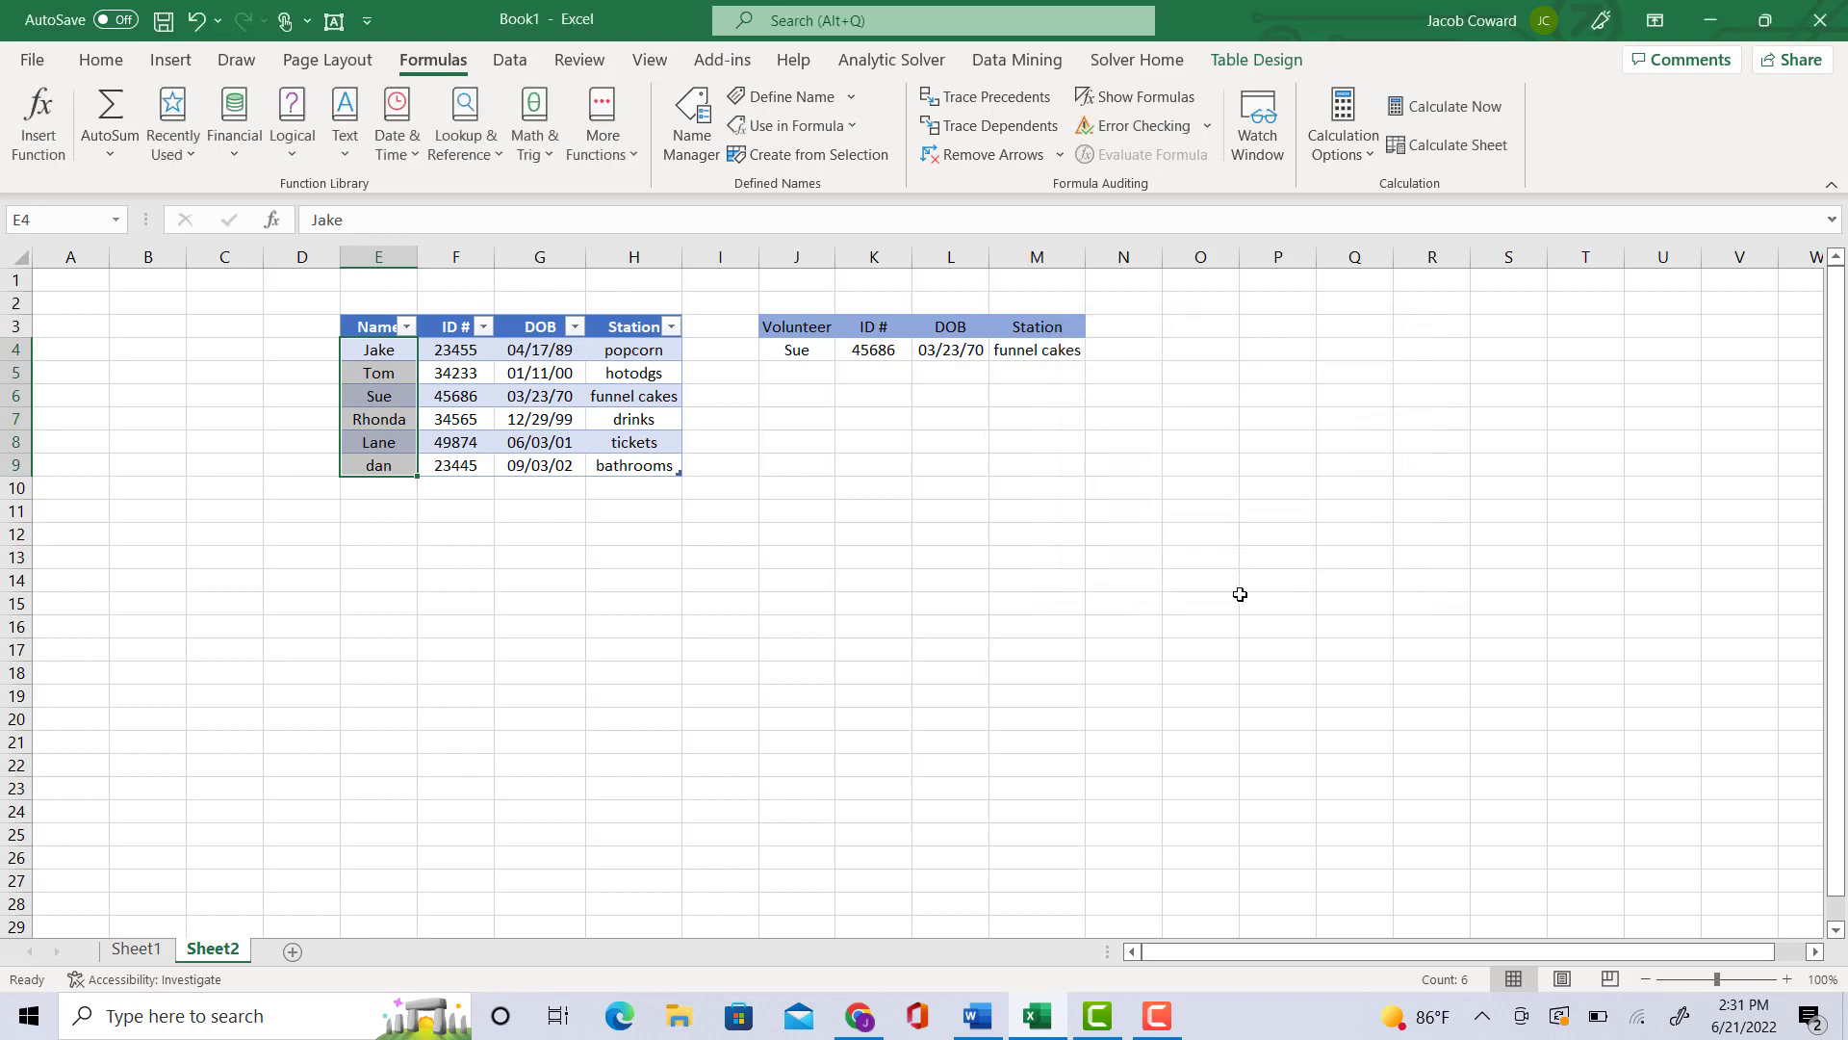
Step: Replace the list source of J4's data validation with the defined name, =names
{"action": "left_click", "coordinate": [770, 443]}
{"action": "left_click", "coordinate": [811, 350]}
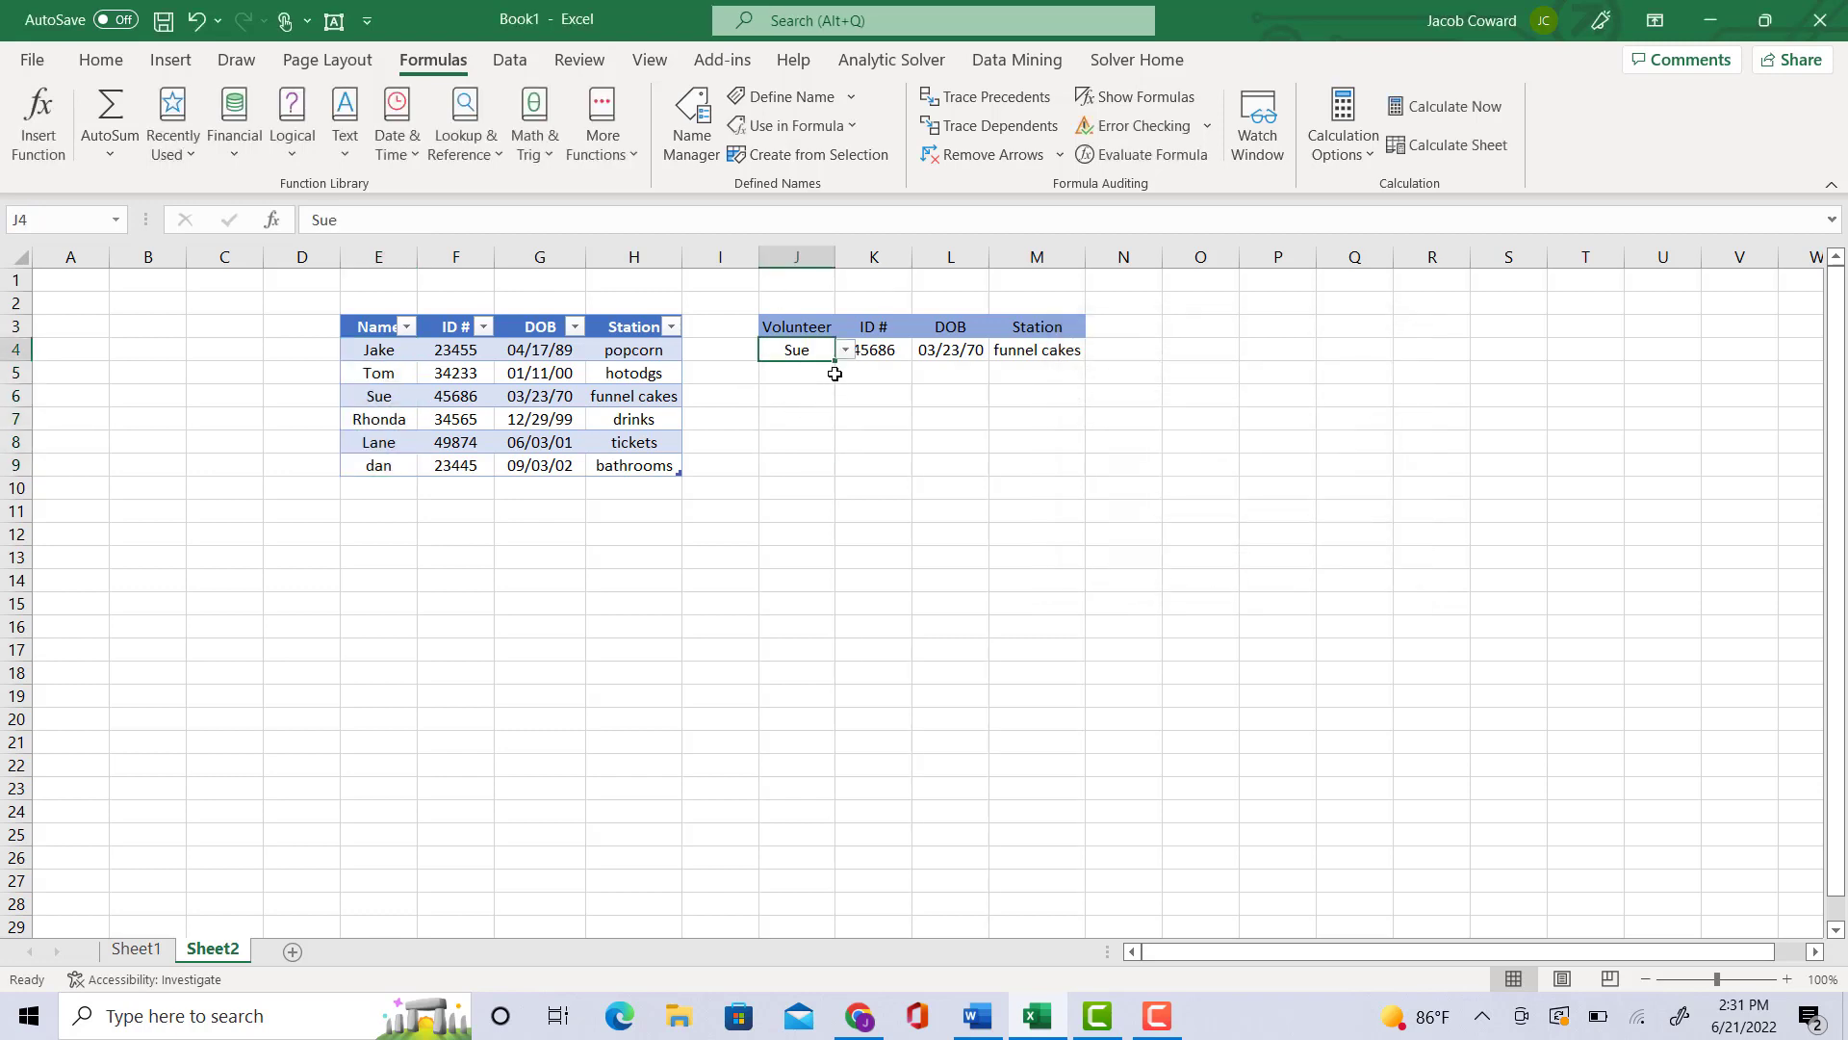
{"action": "left_click", "coordinate": [530, 61]}
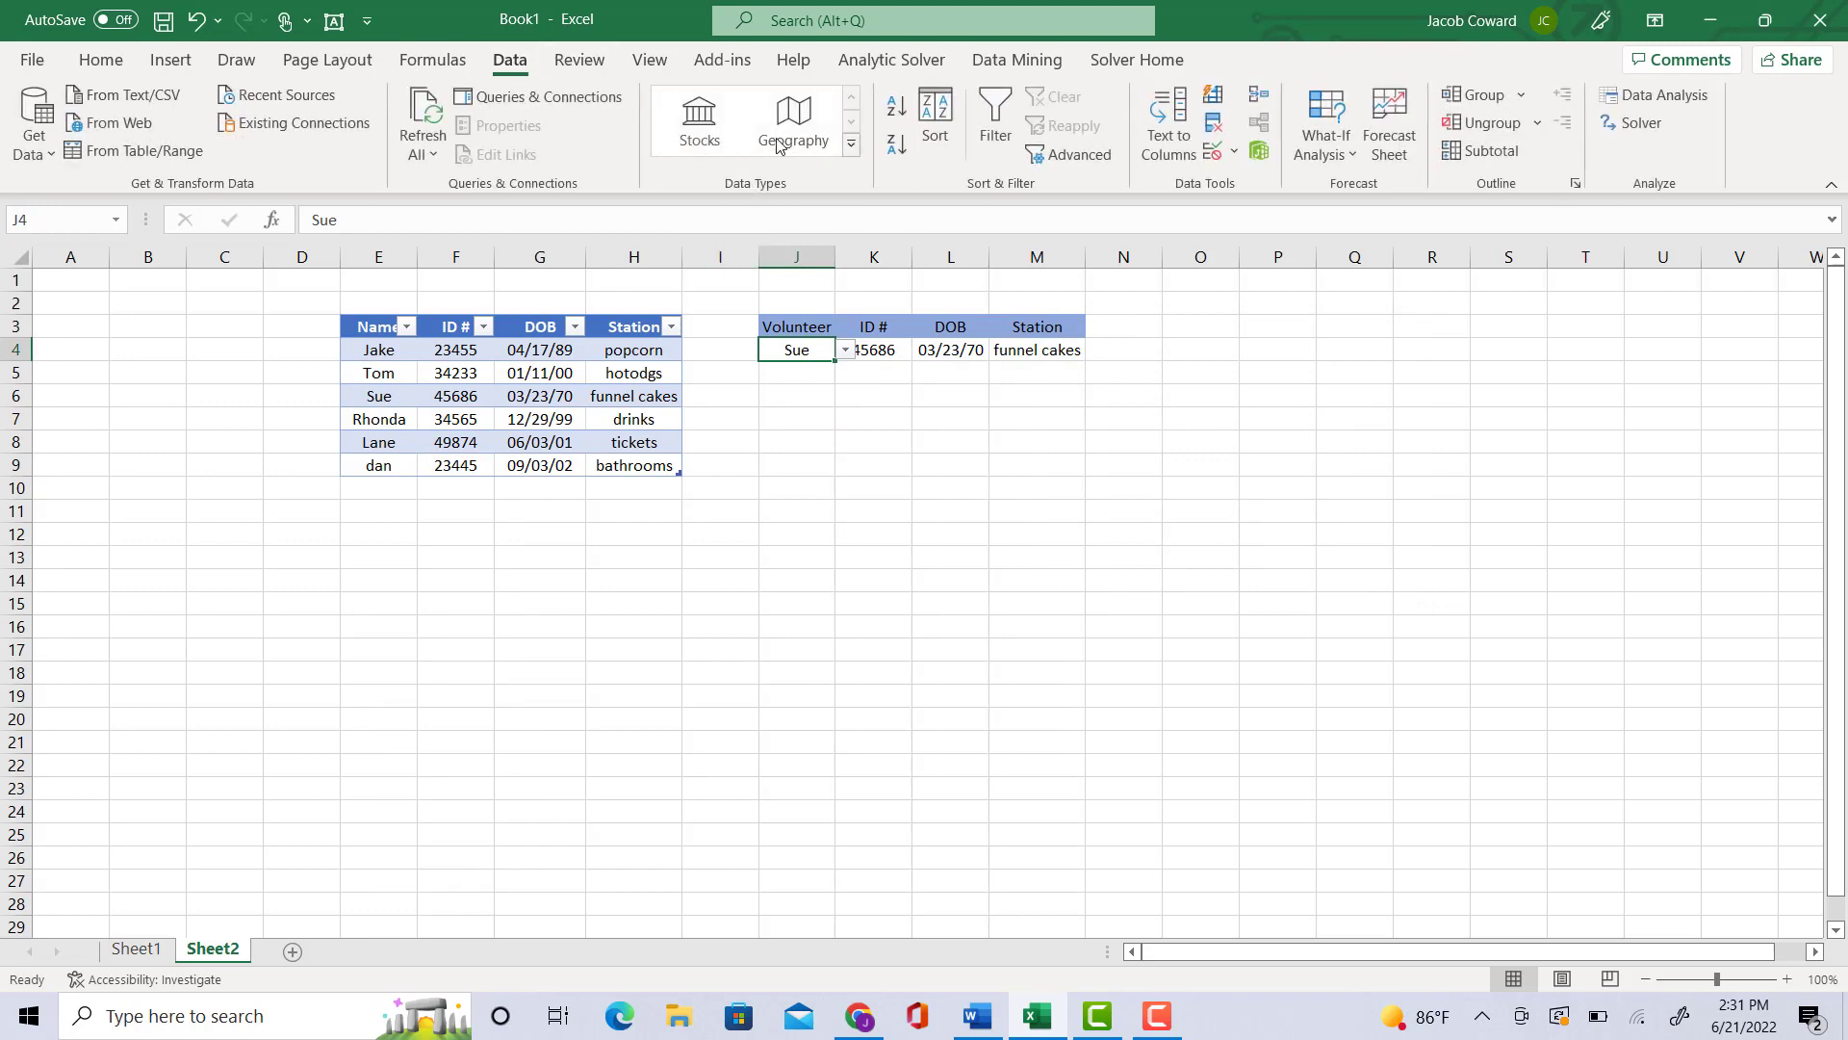
{"action": "left_click", "coordinate": [1216, 154]}
{"action": "left_click_drag", "start_coordinate": [1319, 498], "coordinate": [986, 501]}
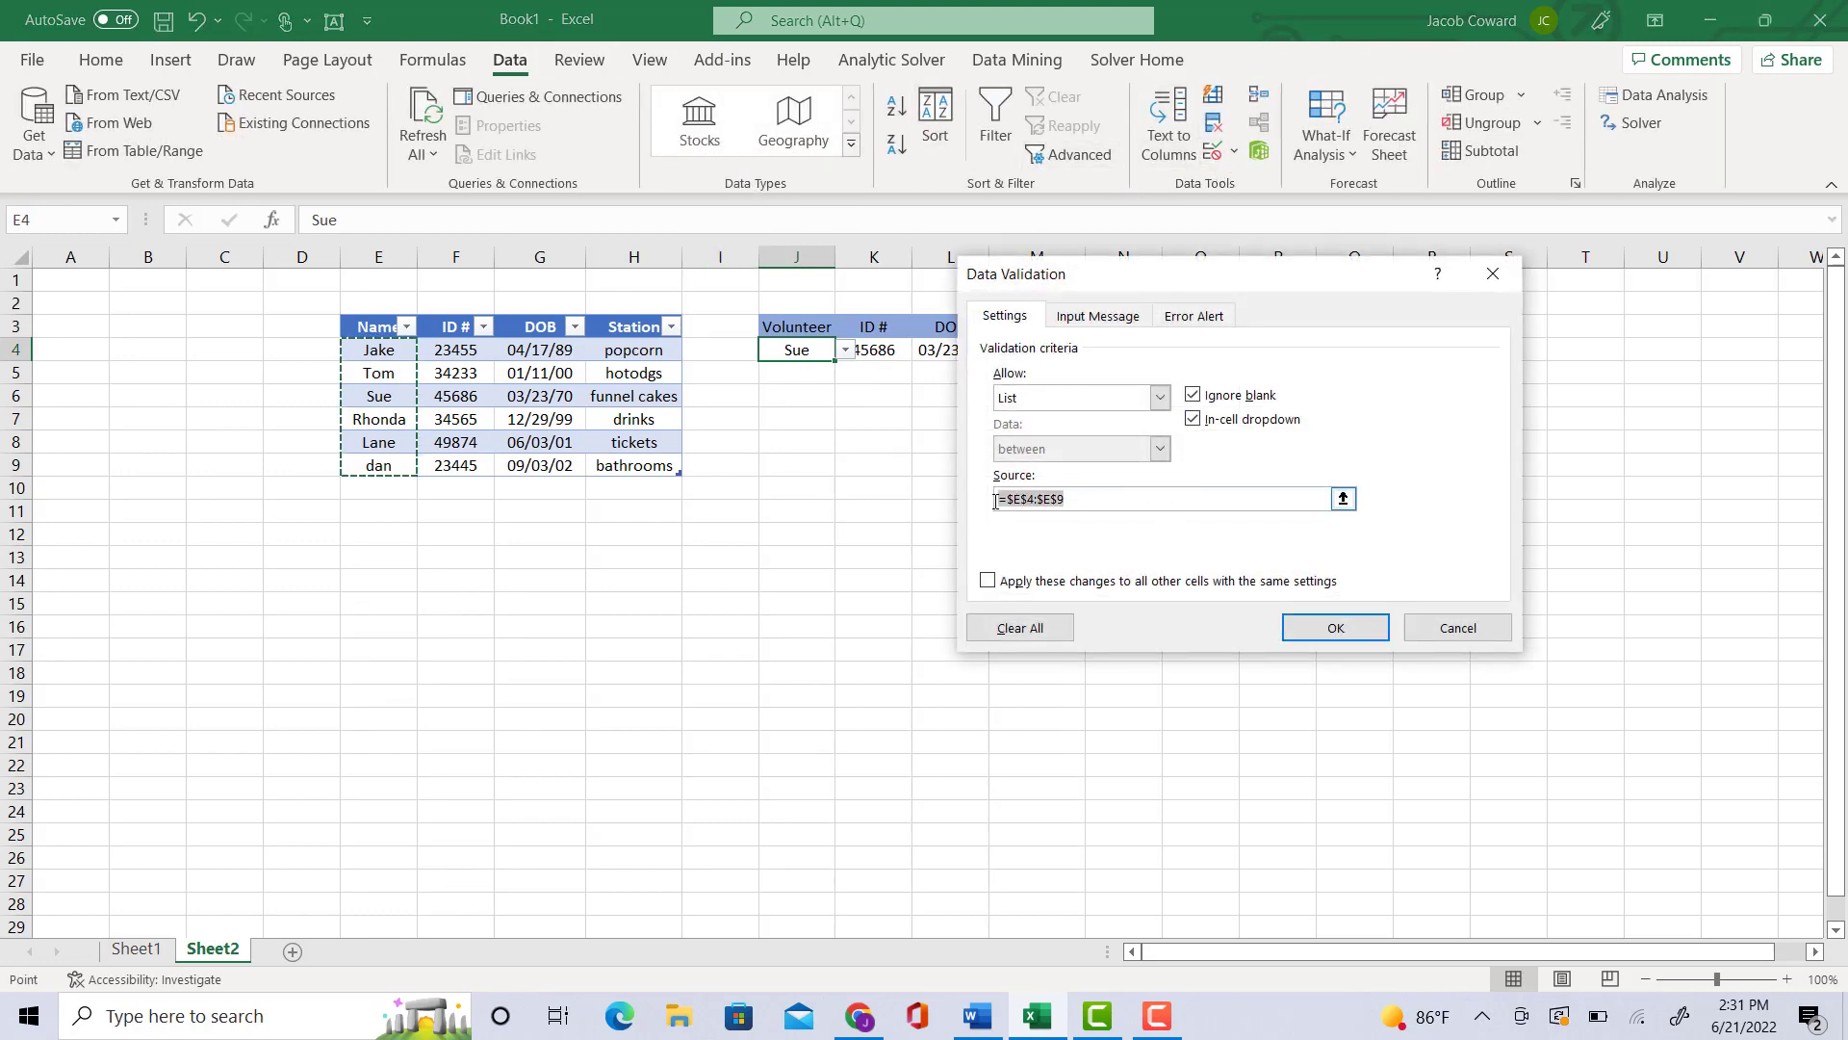
{"action": "key", "text": "BackSpace"}
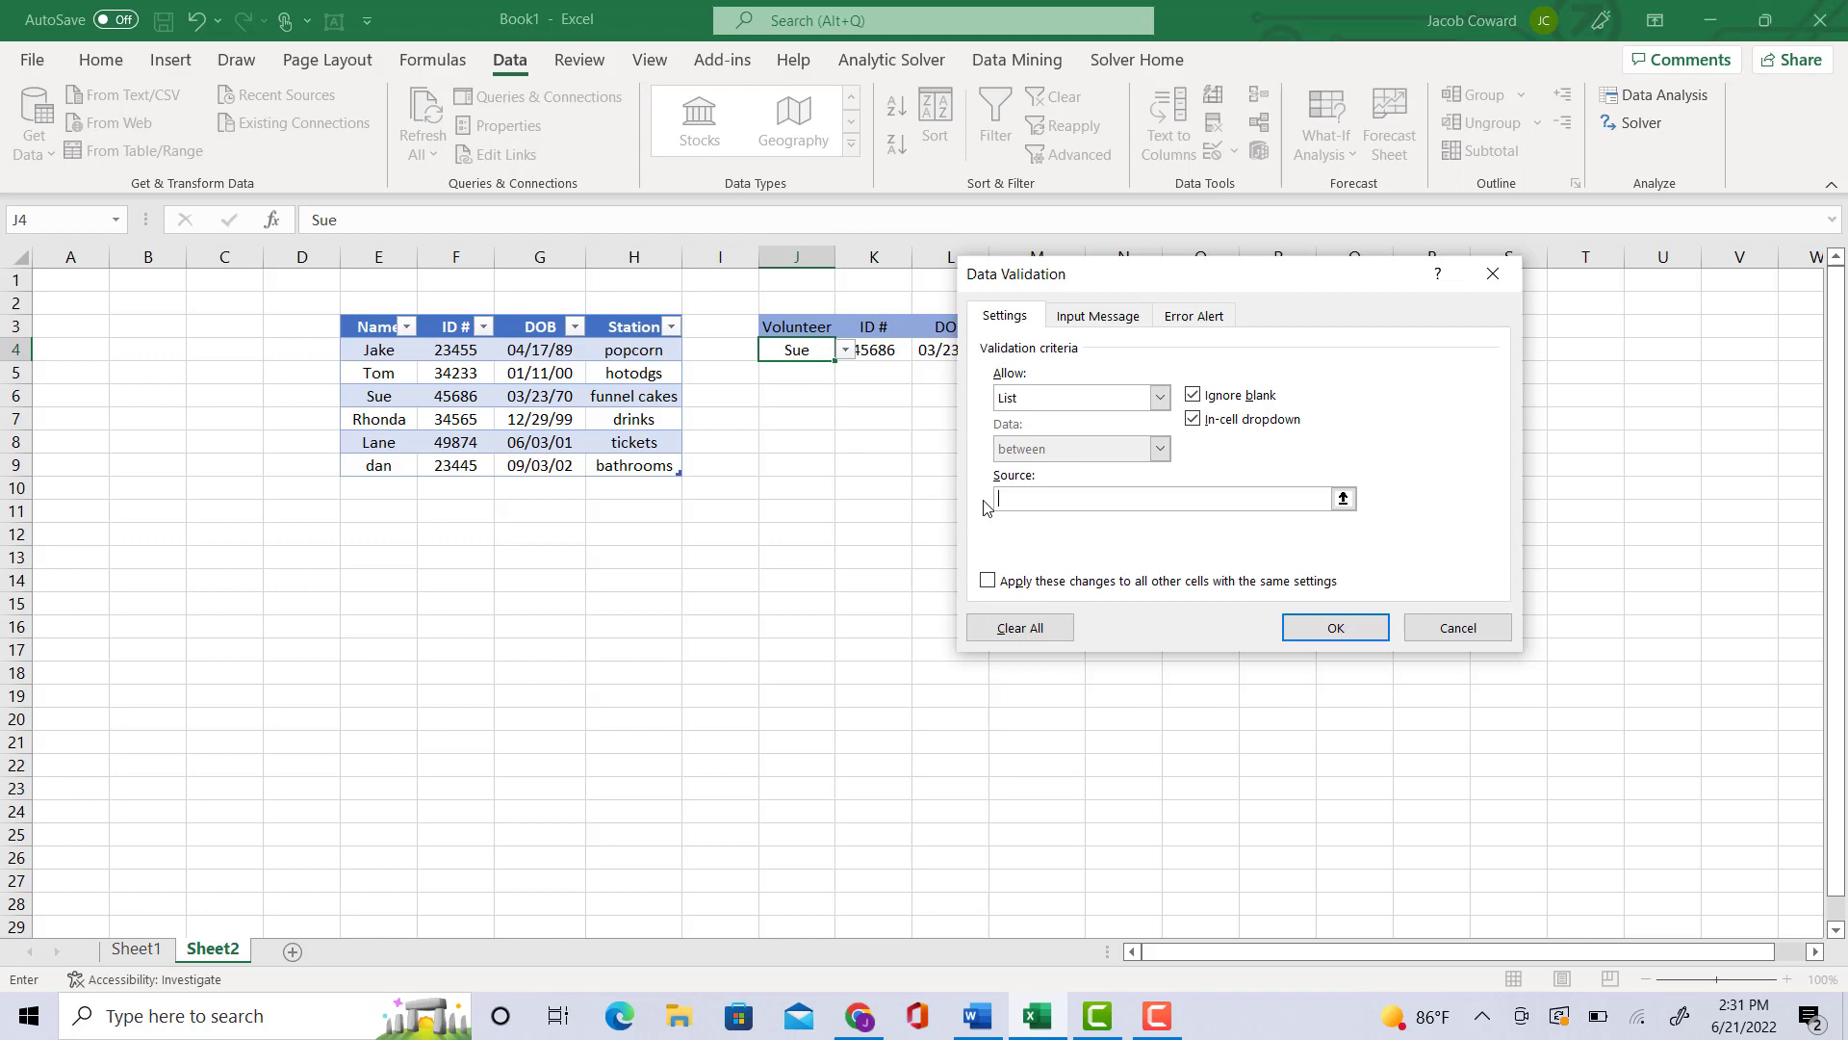
{"action": "left_click", "coordinate": [432, 61]}
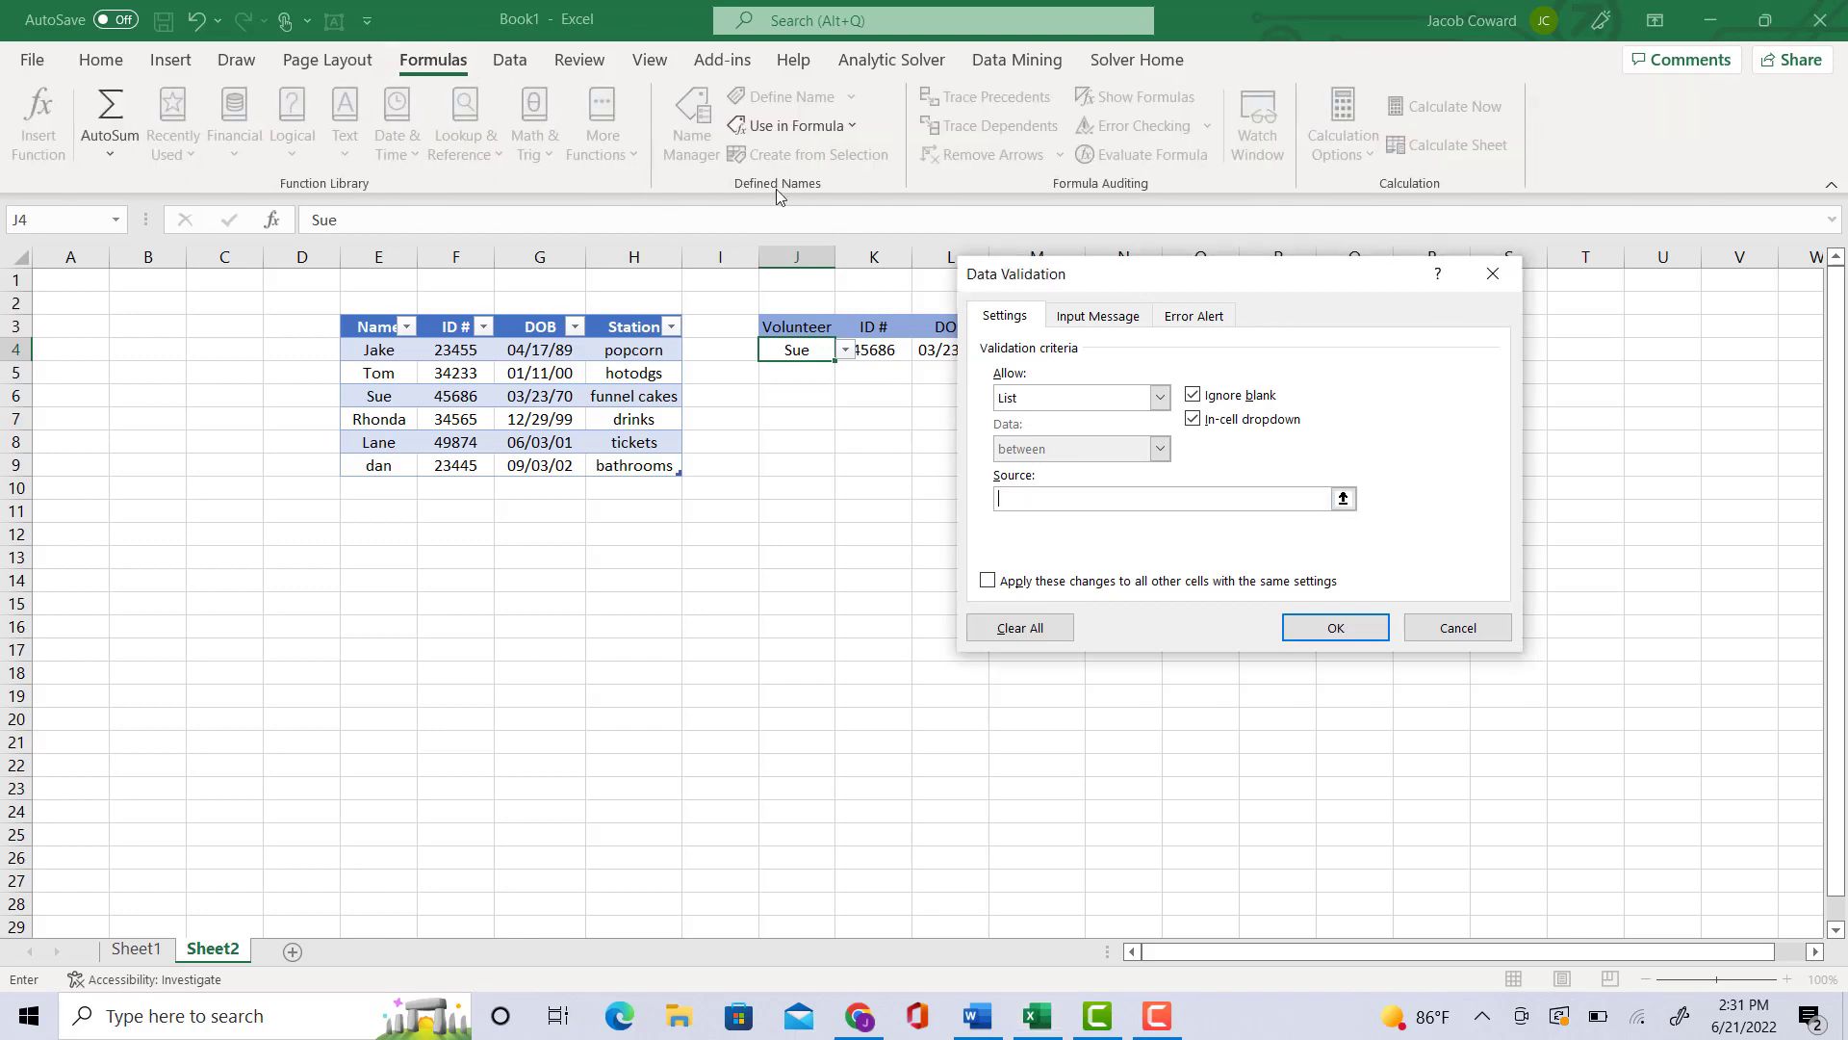
{"action": "left_click", "coordinate": [795, 125]}
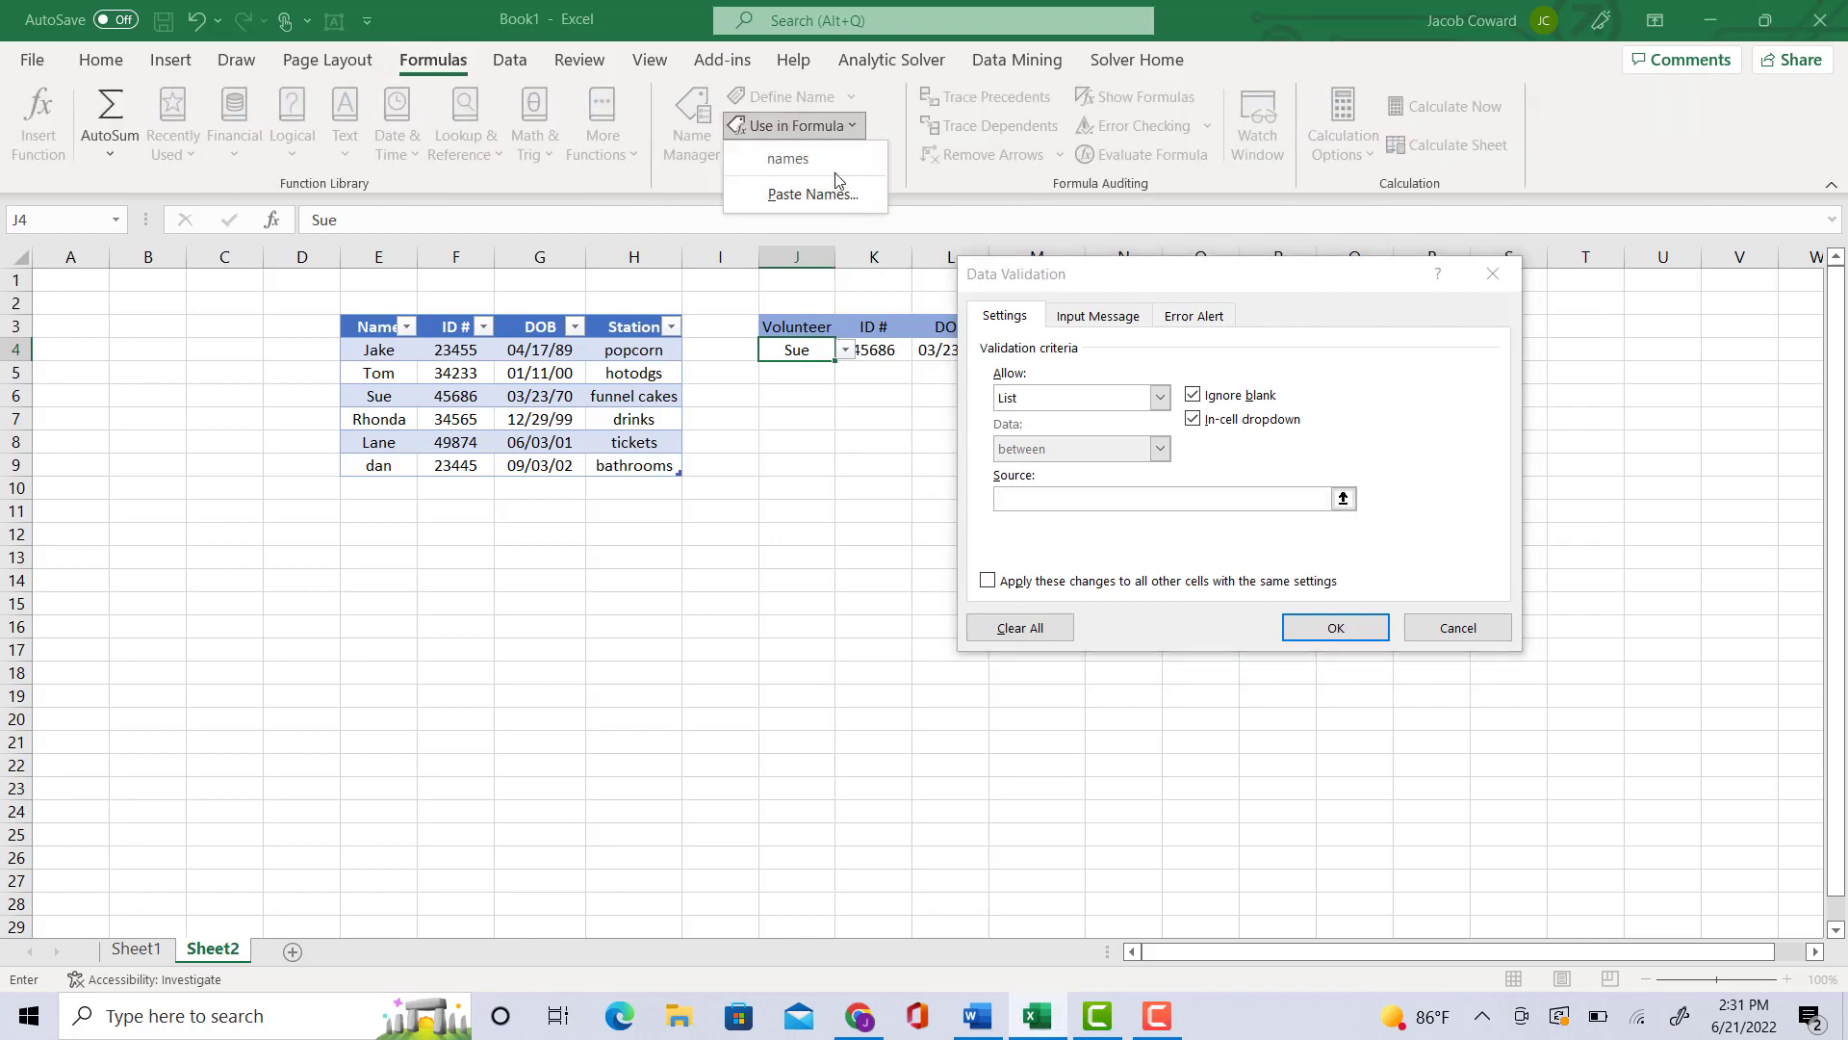
{"action": "left_click", "coordinate": [788, 152]}
{"action": "left_click", "coordinate": [1310, 630]}
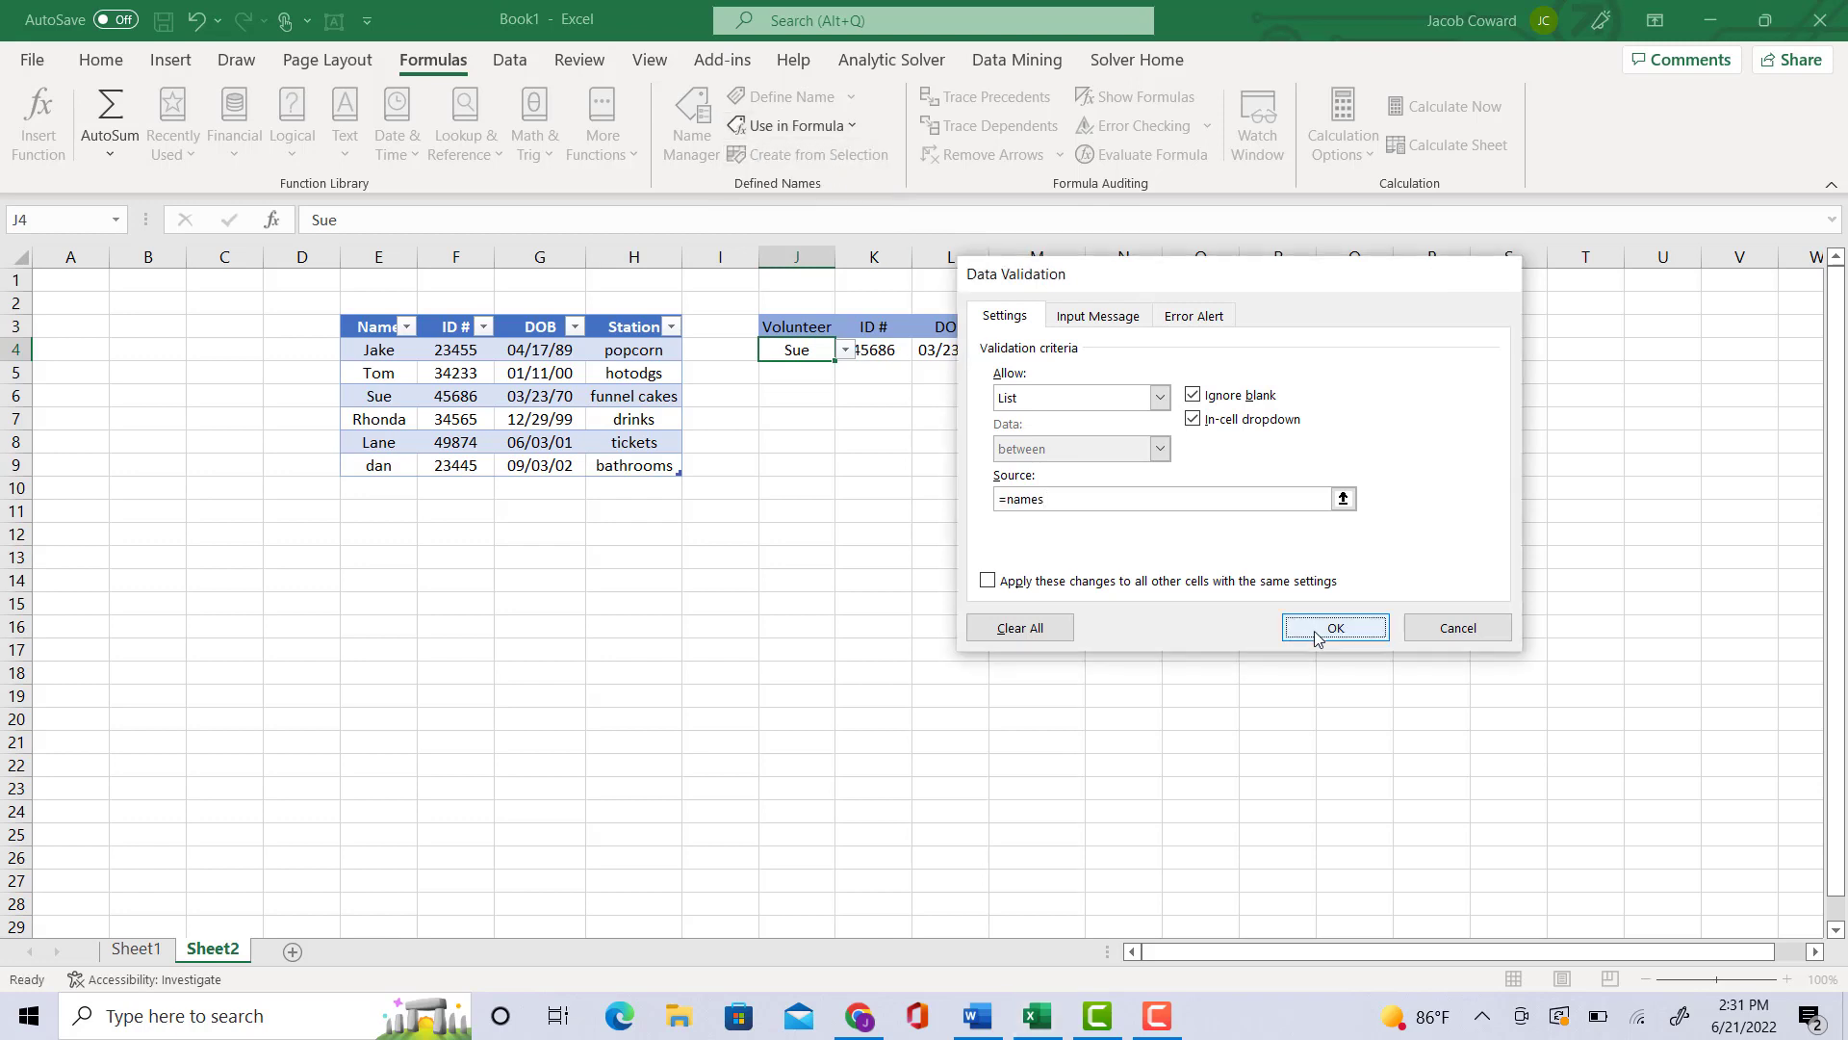
Step: Test the J4 dropdown and its lookups by choosing the fifth, second and first names in turn
{"action": "left_click", "coordinate": [845, 351]}
{"action": "left_click", "coordinate": [809, 436]}
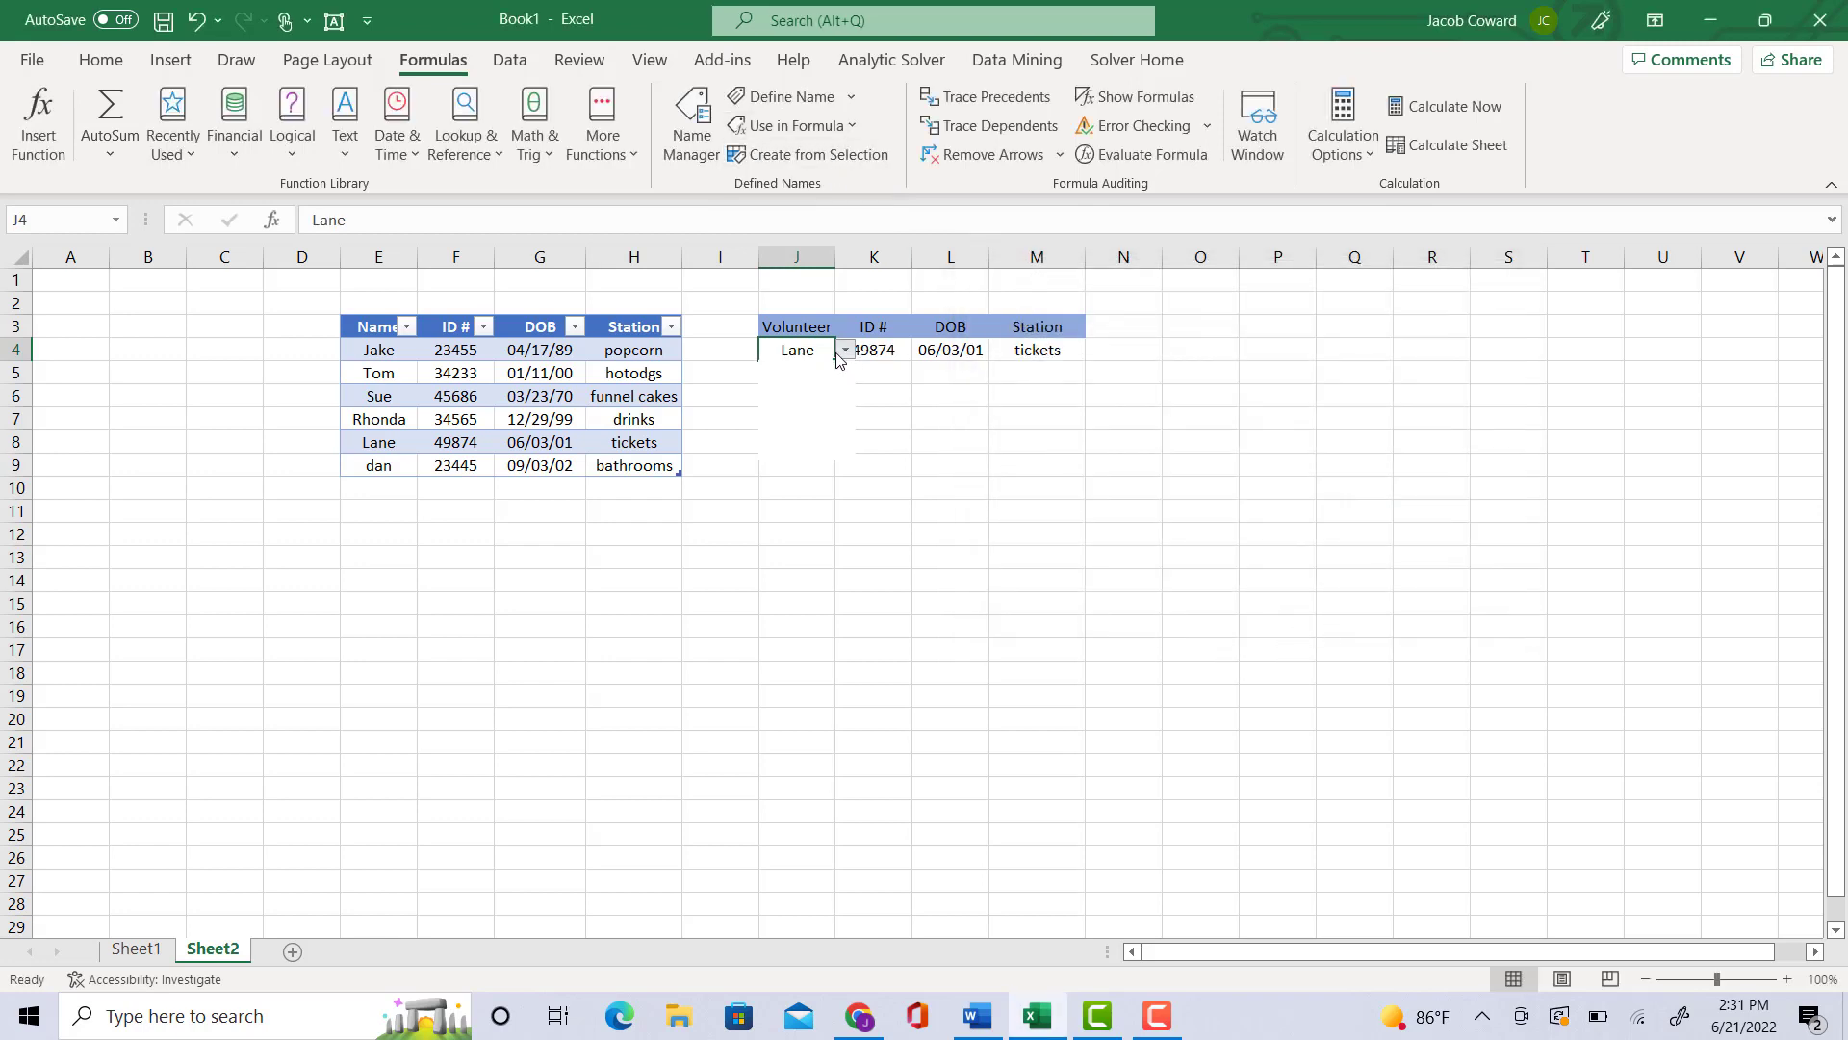
{"action": "left_click", "coordinate": [845, 351]}
{"action": "left_click", "coordinate": [819, 386]}
{"action": "left_click", "coordinate": [845, 351]}
{"action": "left_click", "coordinate": [799, 372]}
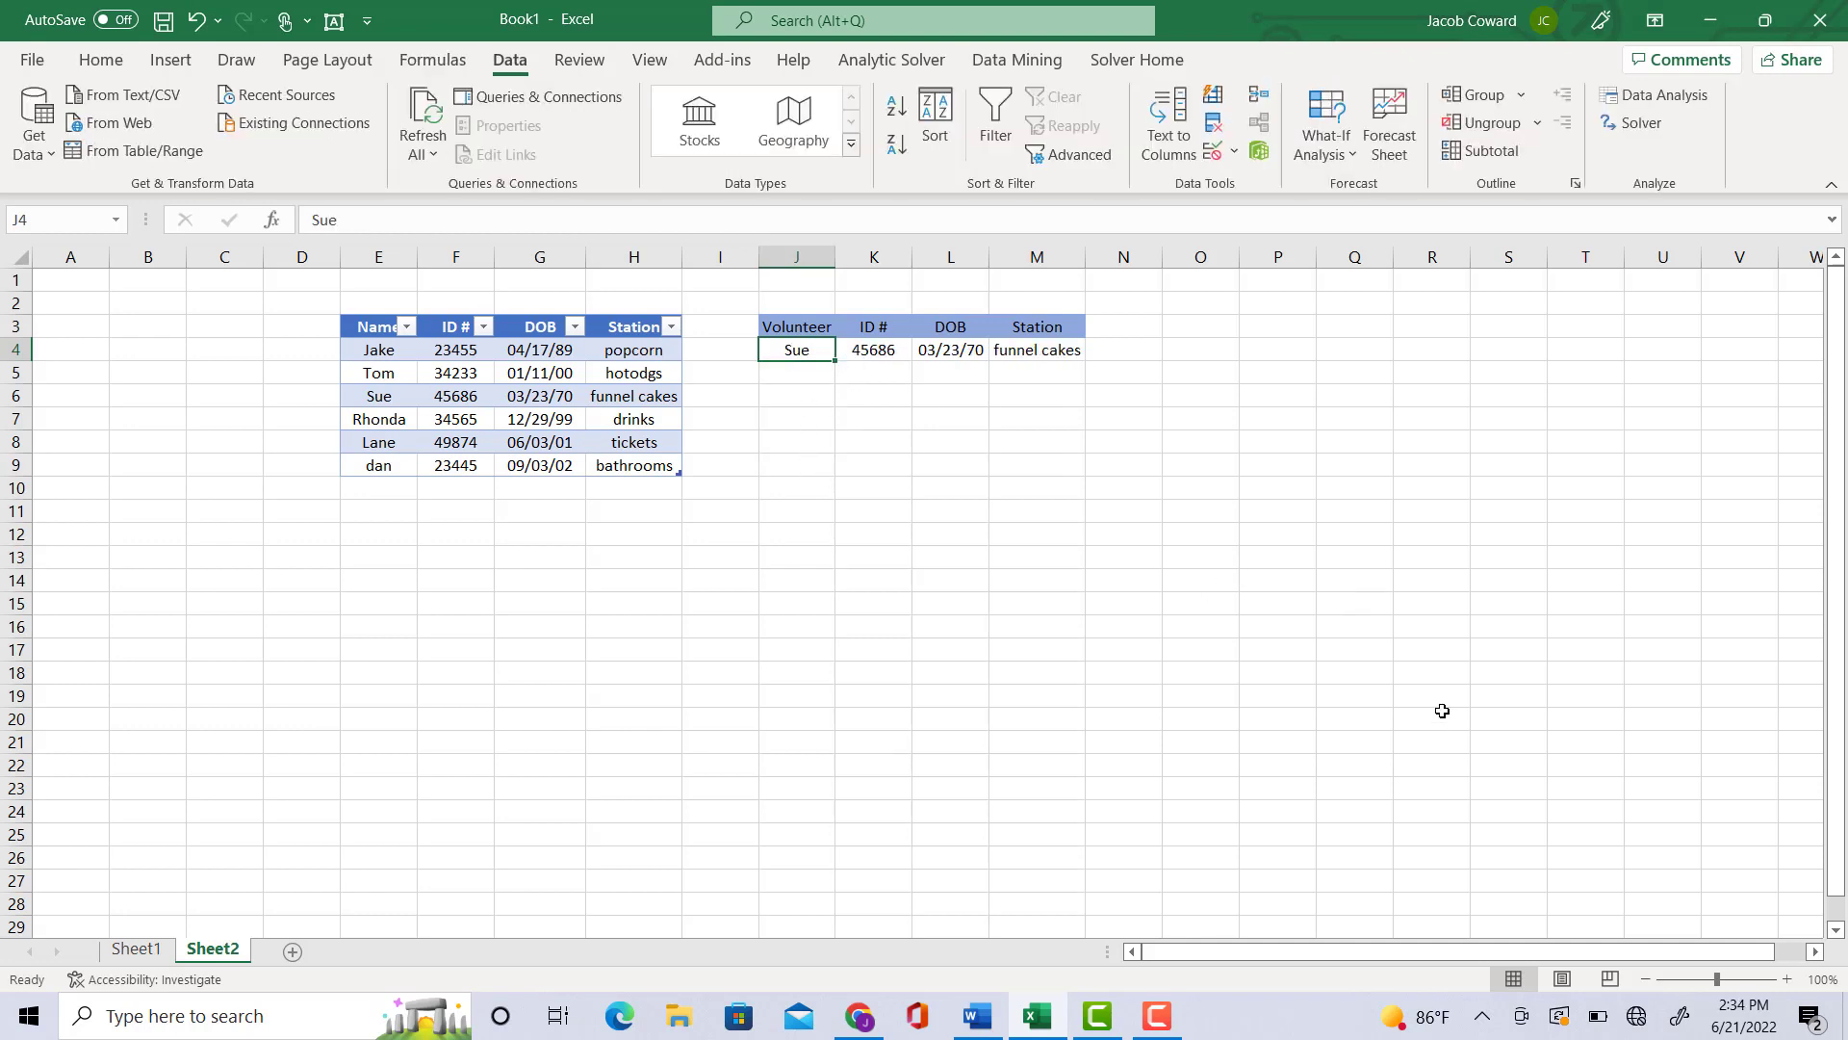
Step: Give J4 a validation input message titled "please select from below", with message text beginning "Select a name from the"
{"action": "left_click", "coordinate": [1216, 154]}
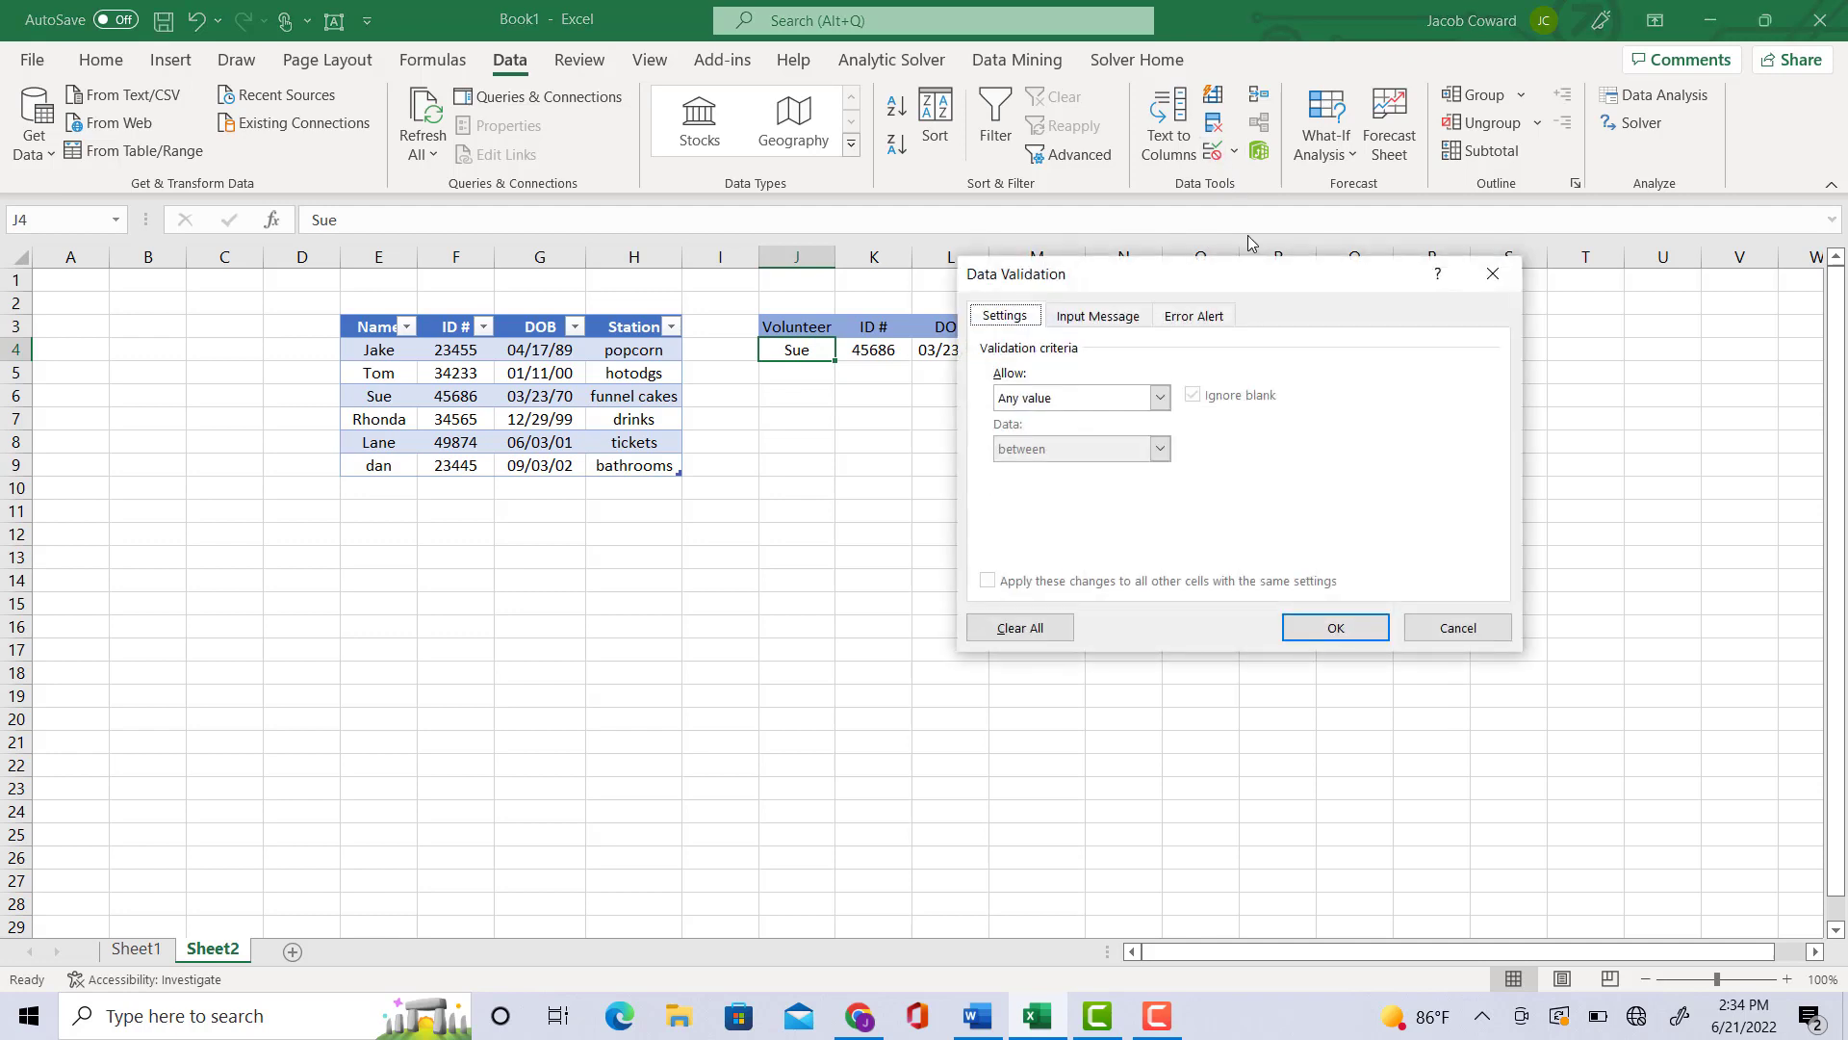
{"action": "left_click", "coordinate": [1095, 323]}
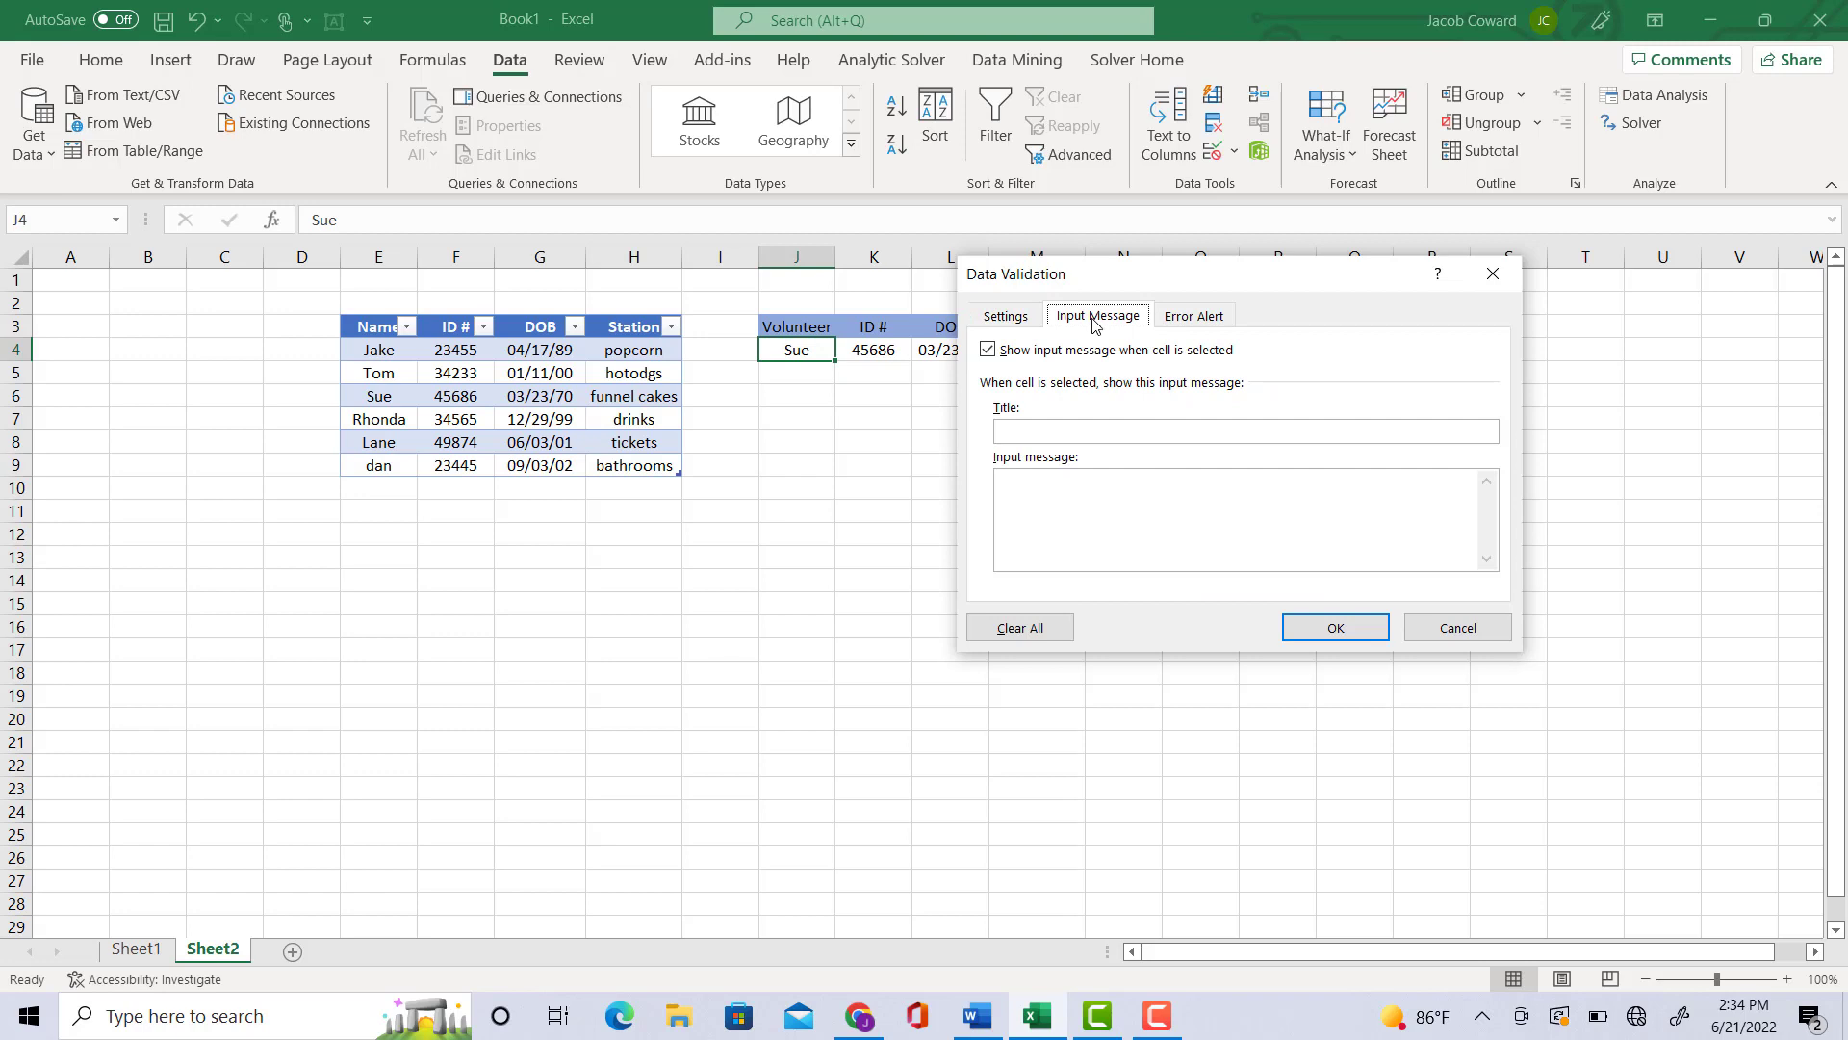
{"action": "left_click", "coordinate": [1076, 432]}
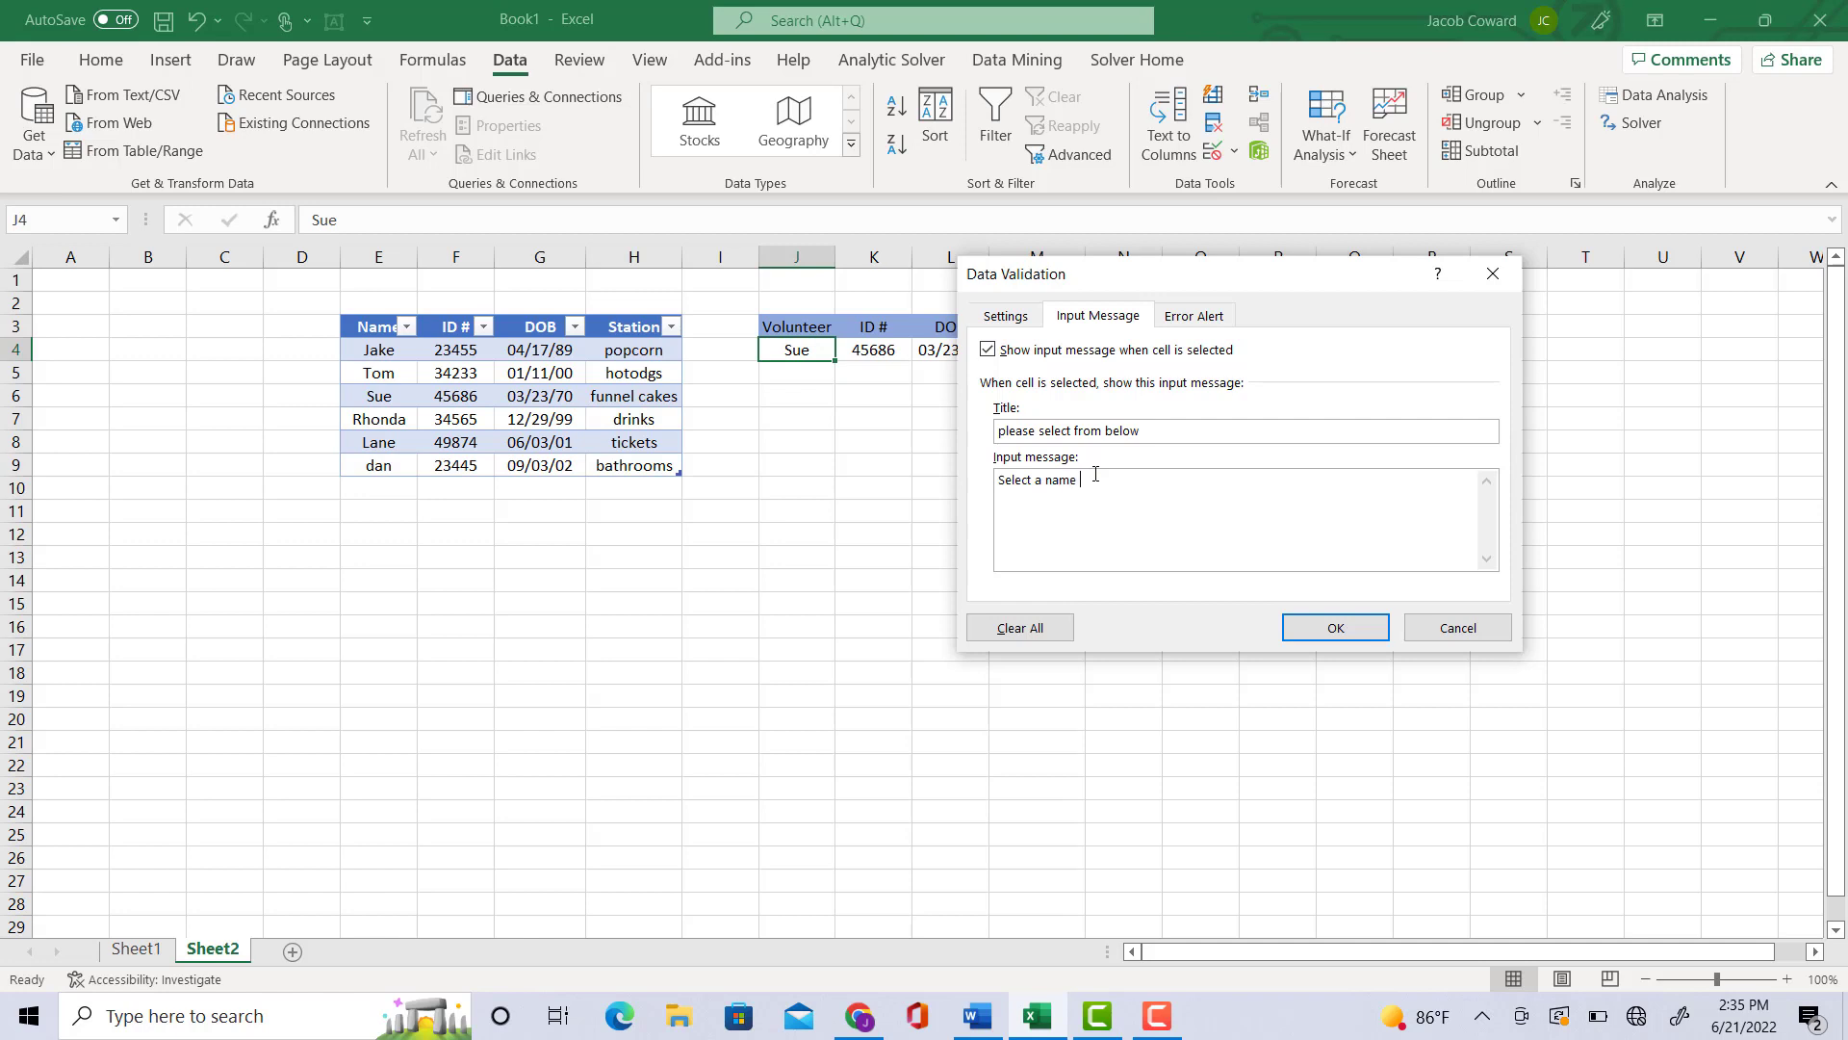
{"action": "type", "text": "from the followin"}
{"action": "key", "text": "BackSpace"}
{"action": "key", "text": "BackSpace"}
{"action": "key", "text": "BackSpace"}
{"action": "left_click", "coordinate": [1360, 628]}
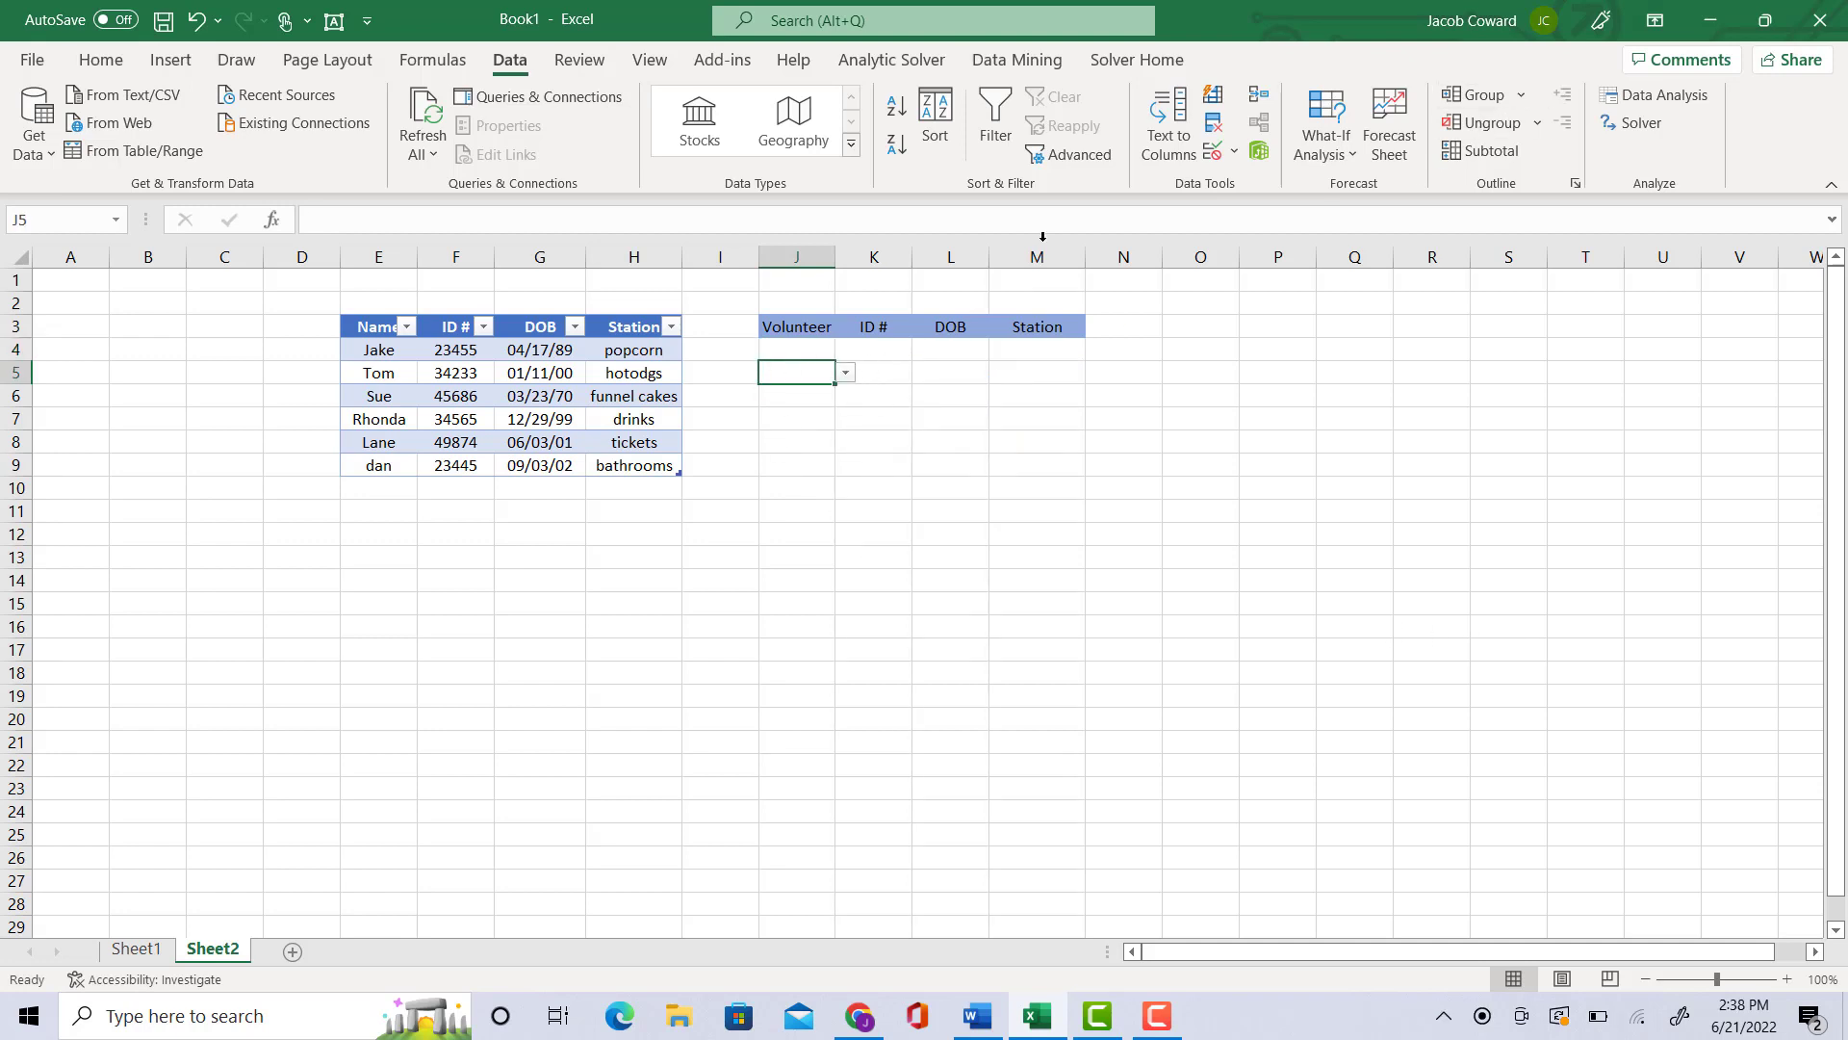
Step: Give J5's data validation a Warning-style error alert titled "WARNING" with the error message "WRONG NAME ENTERED"
{"action": "left_click", "coordinate": [1211, 156]}
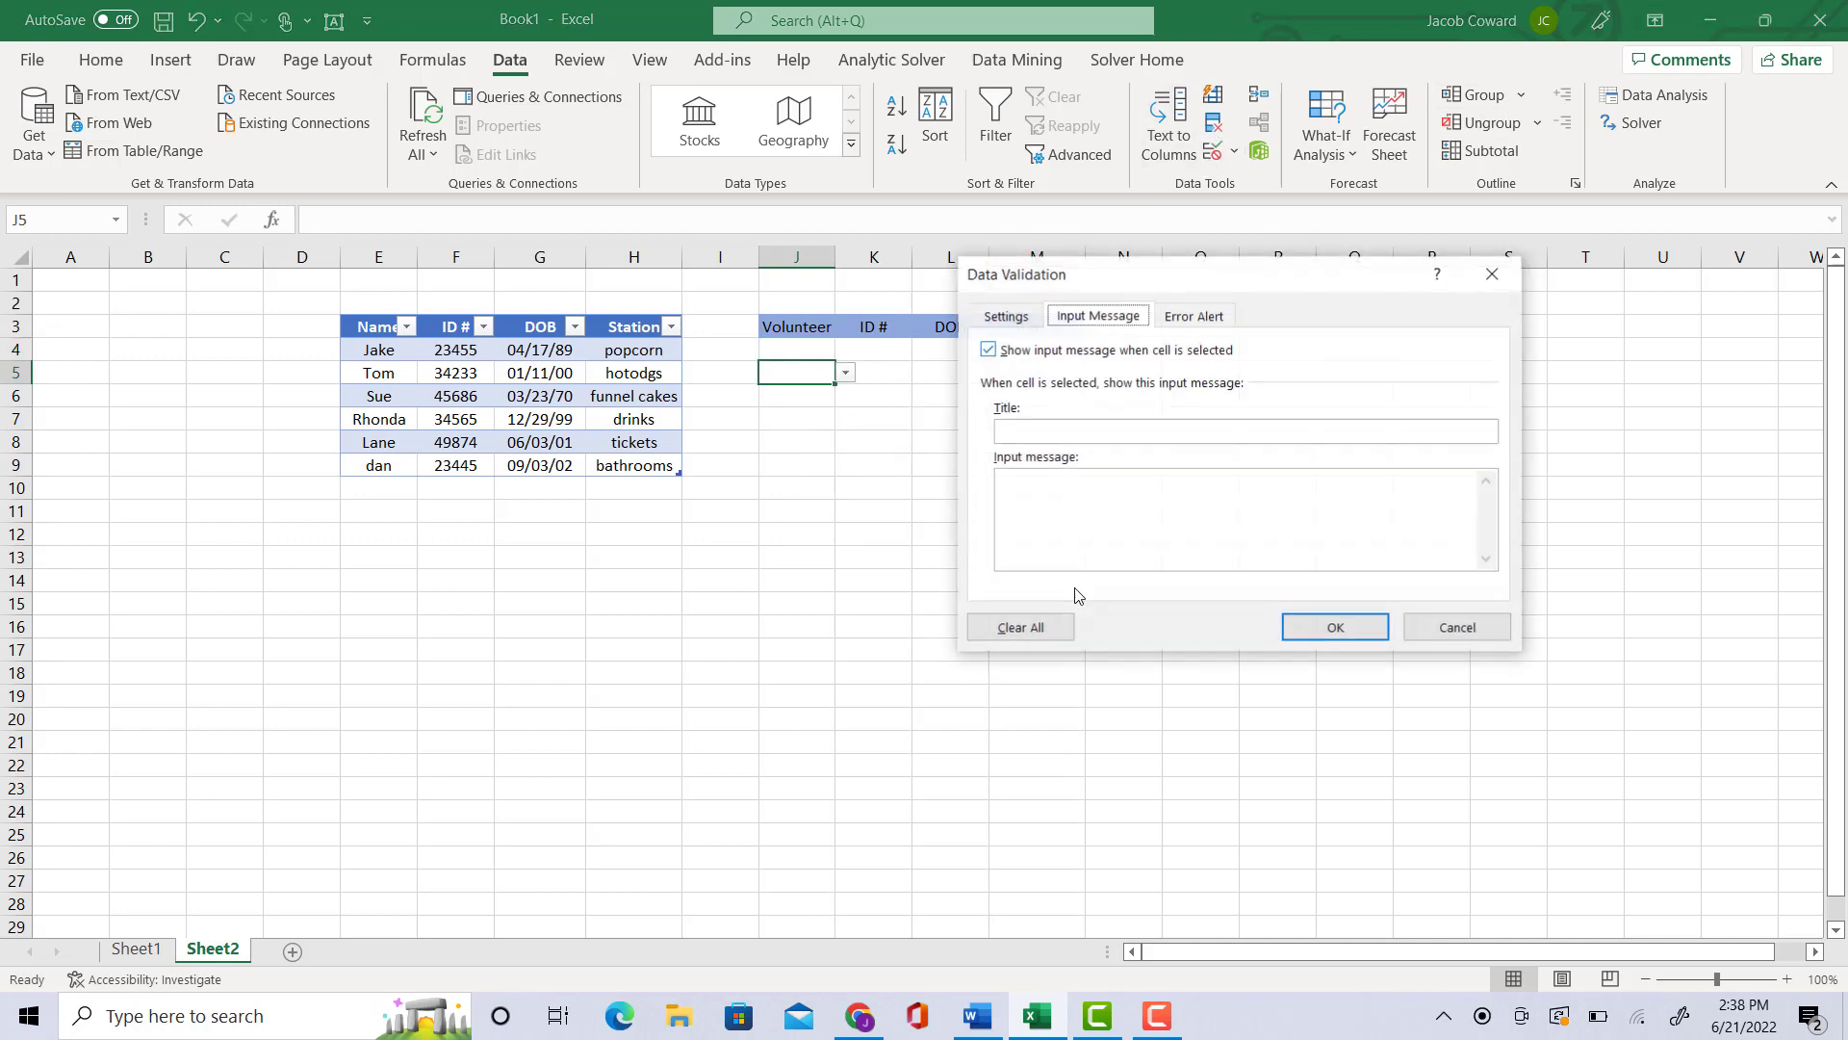
{"action": "left_click", "coordinate": [1193, 316]}
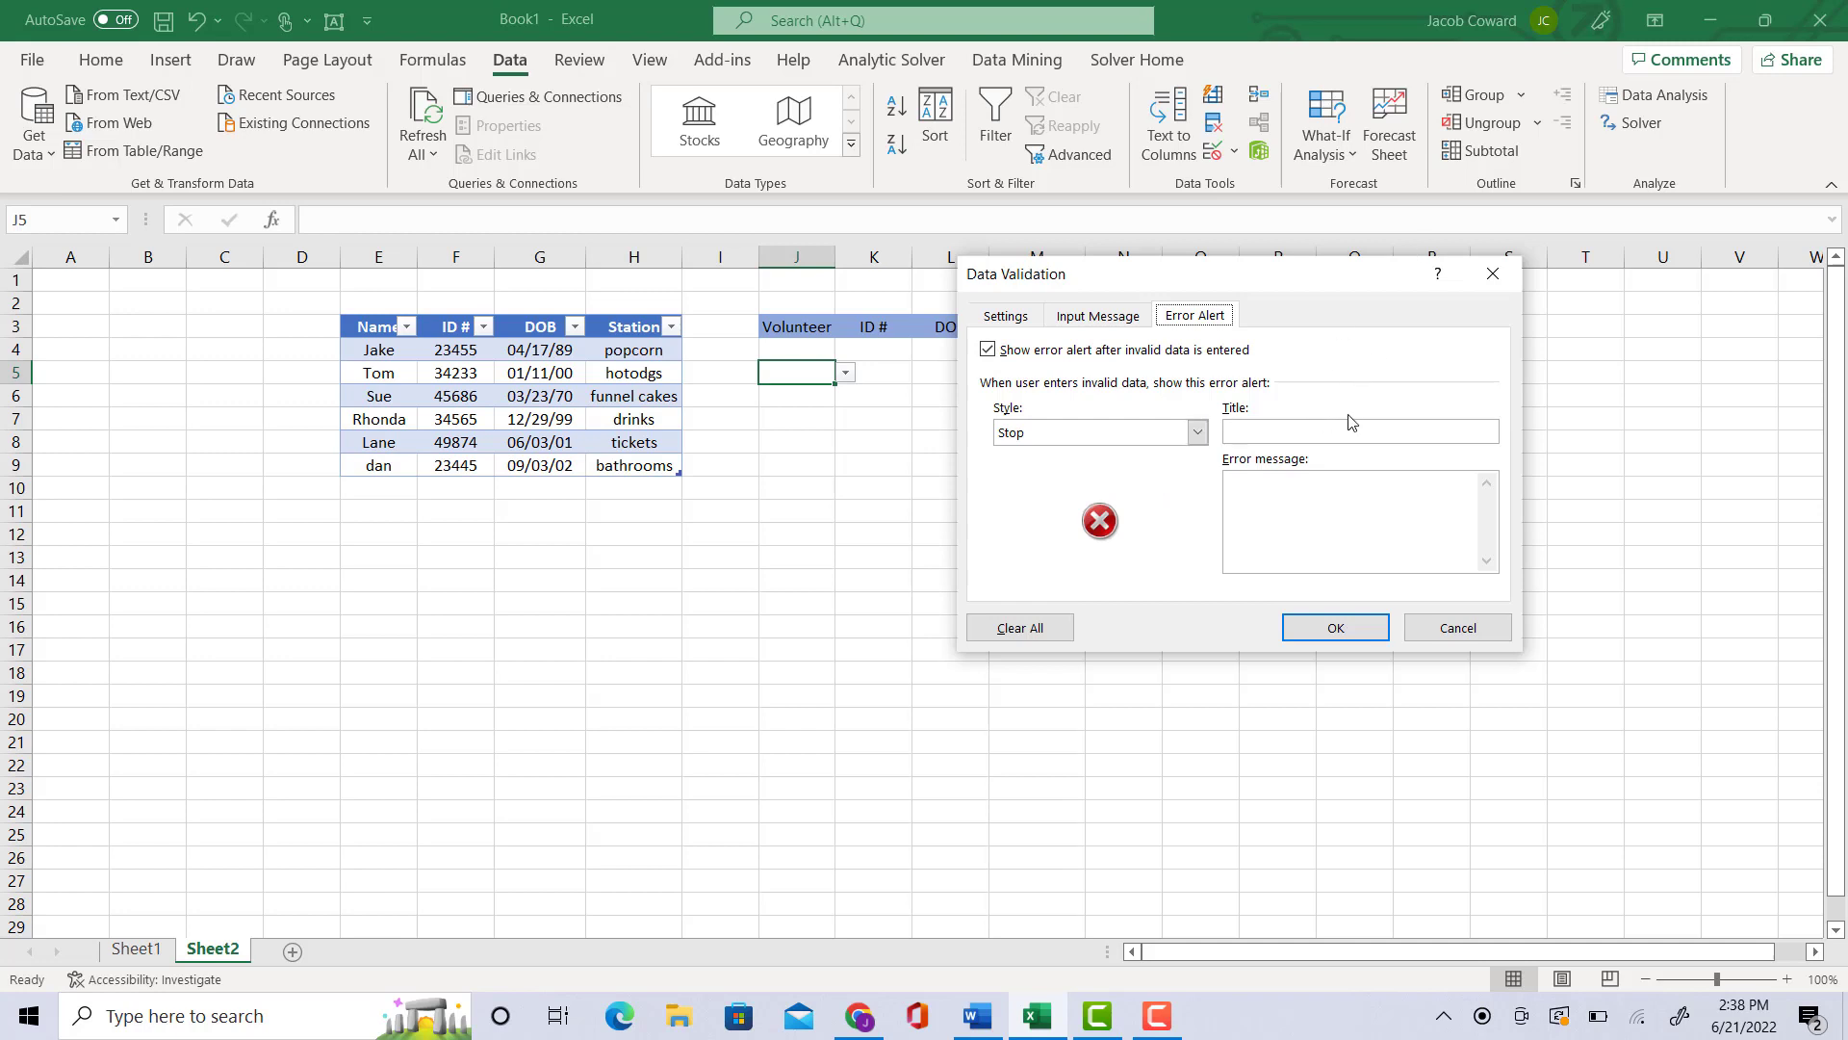
{"action": "left_click", "coordinate": [1320, 430]}
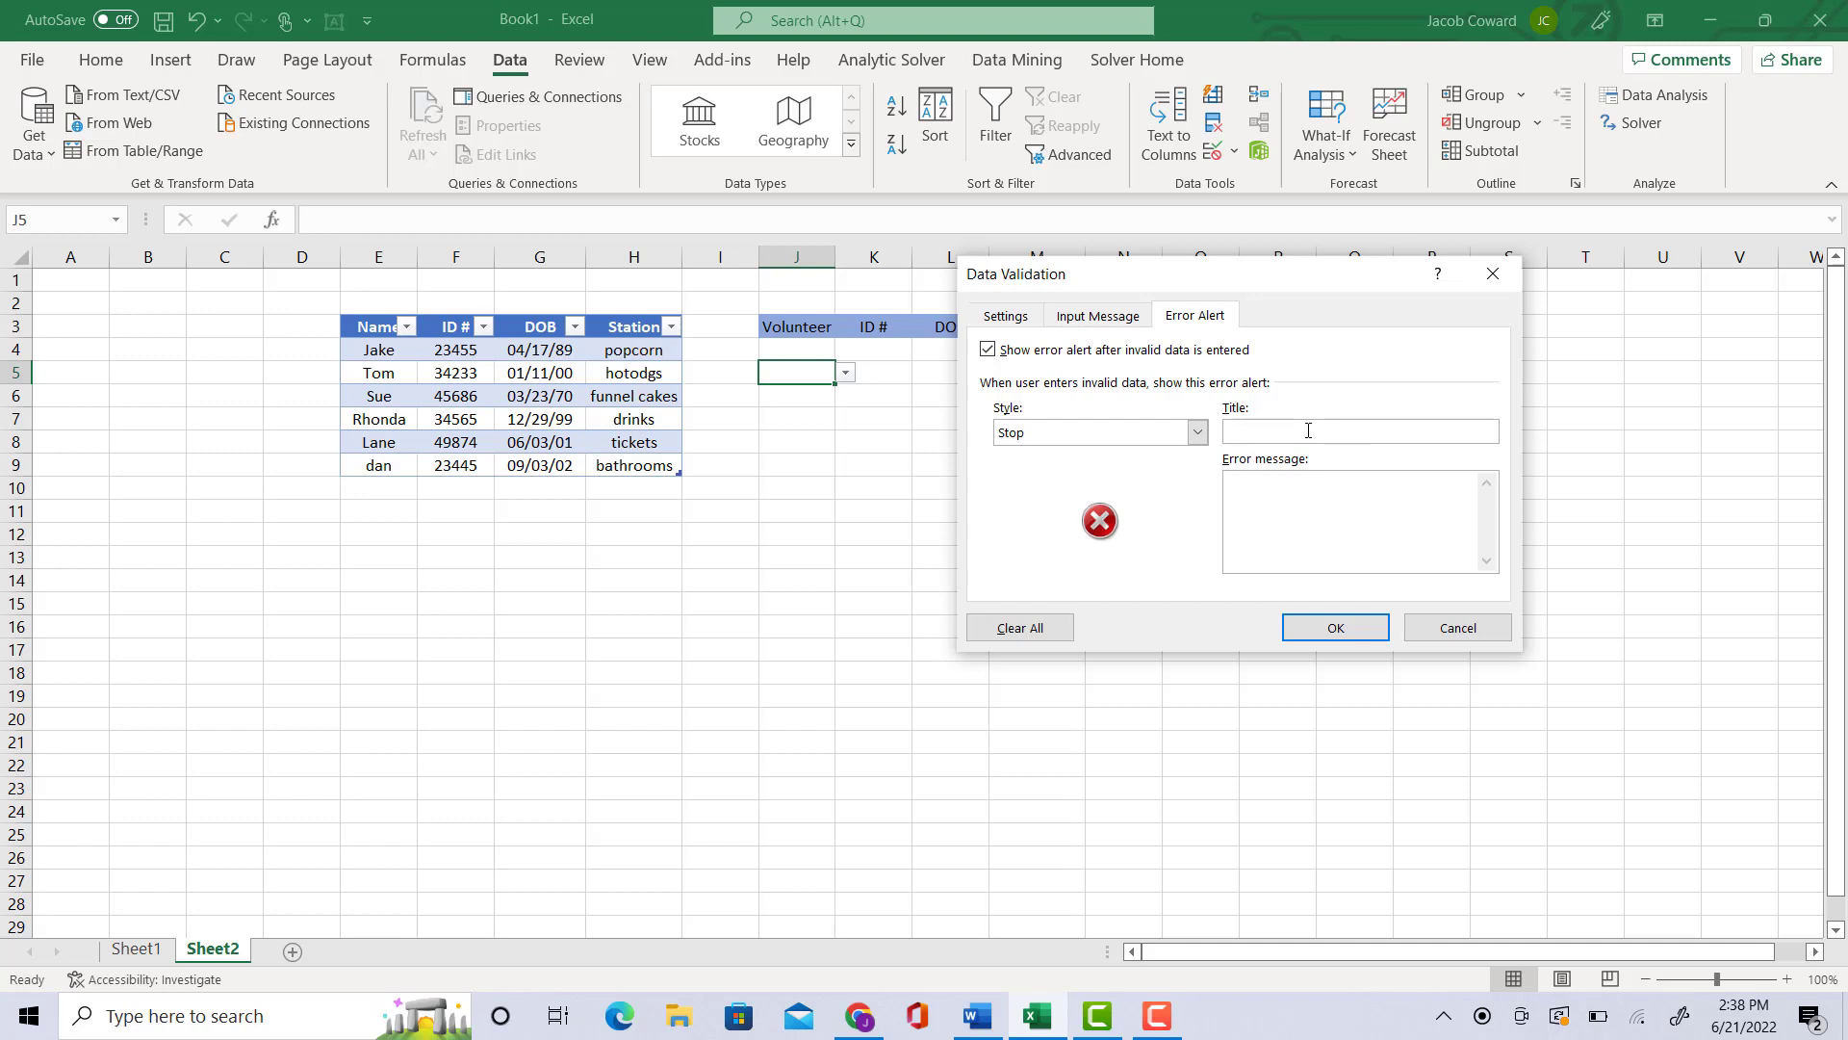
{"action": "left_click", "coordinate": [1198, 433]}
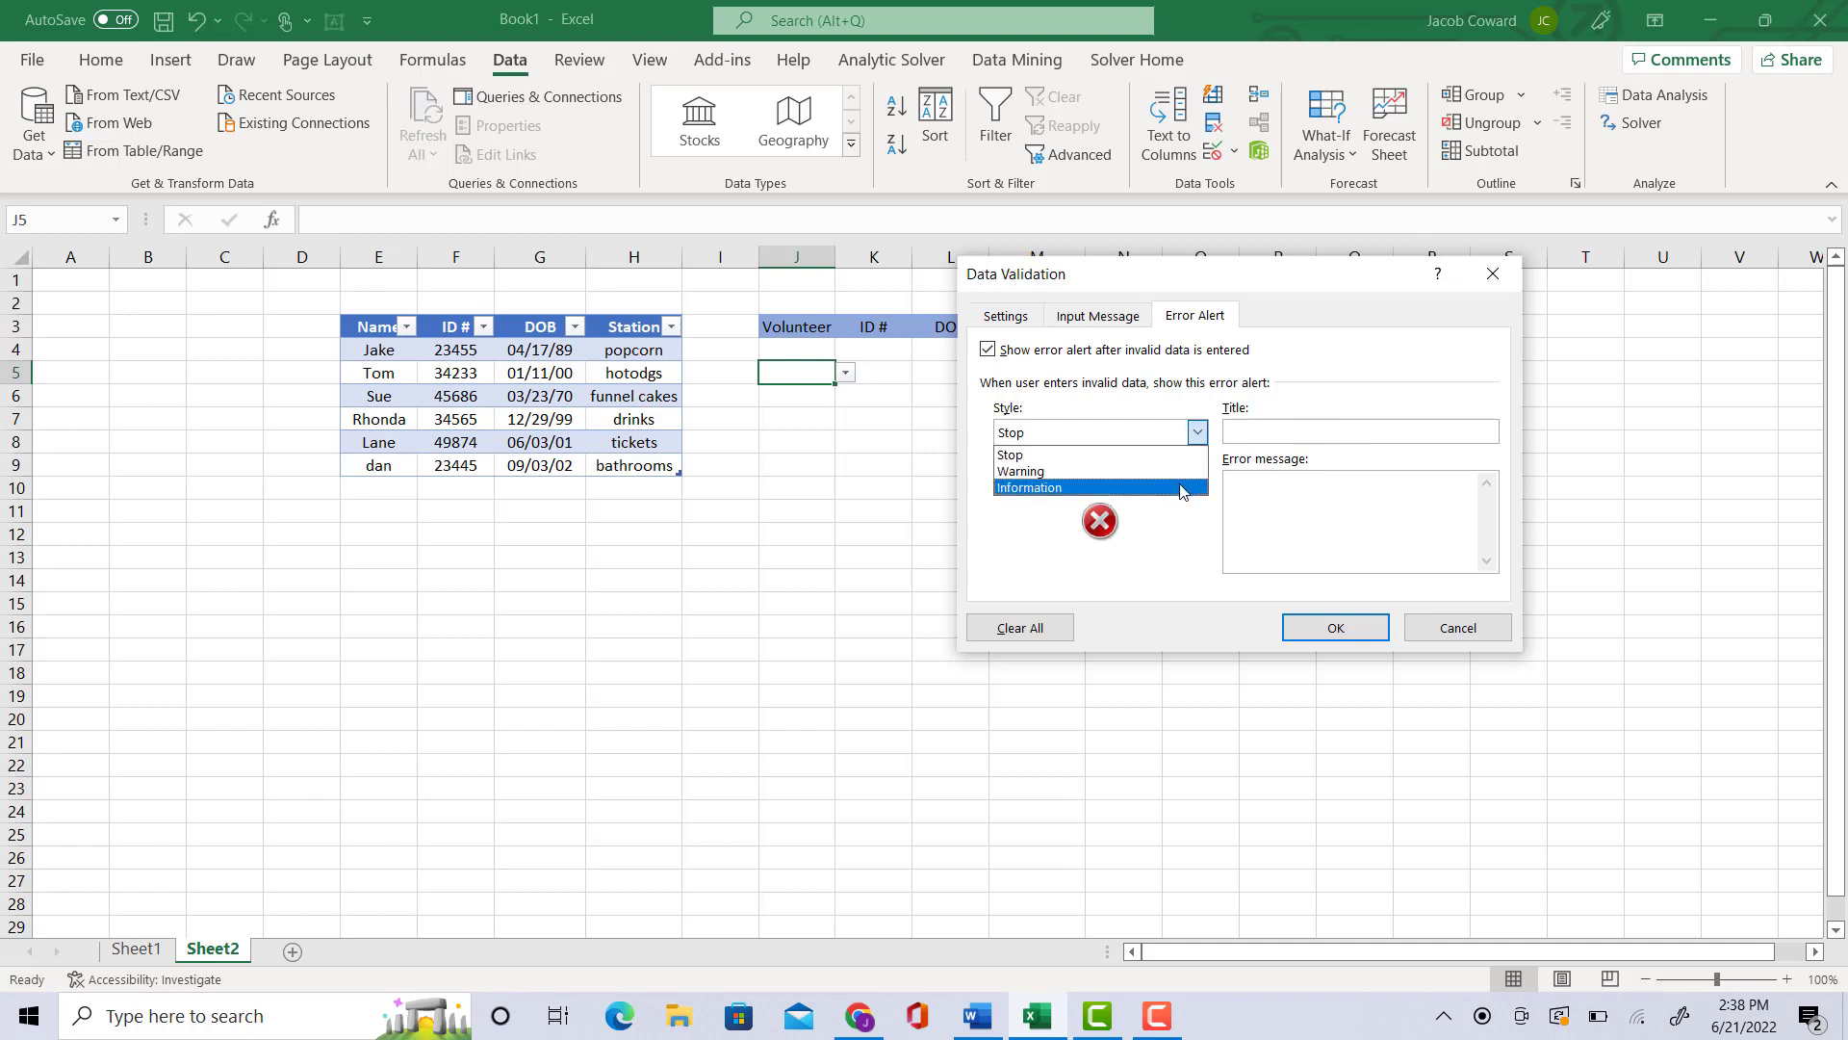
{"action": "left_click", "coordinate": [1059, 469]}
{"action": "left_click", "coordinate": [1240, 436]}
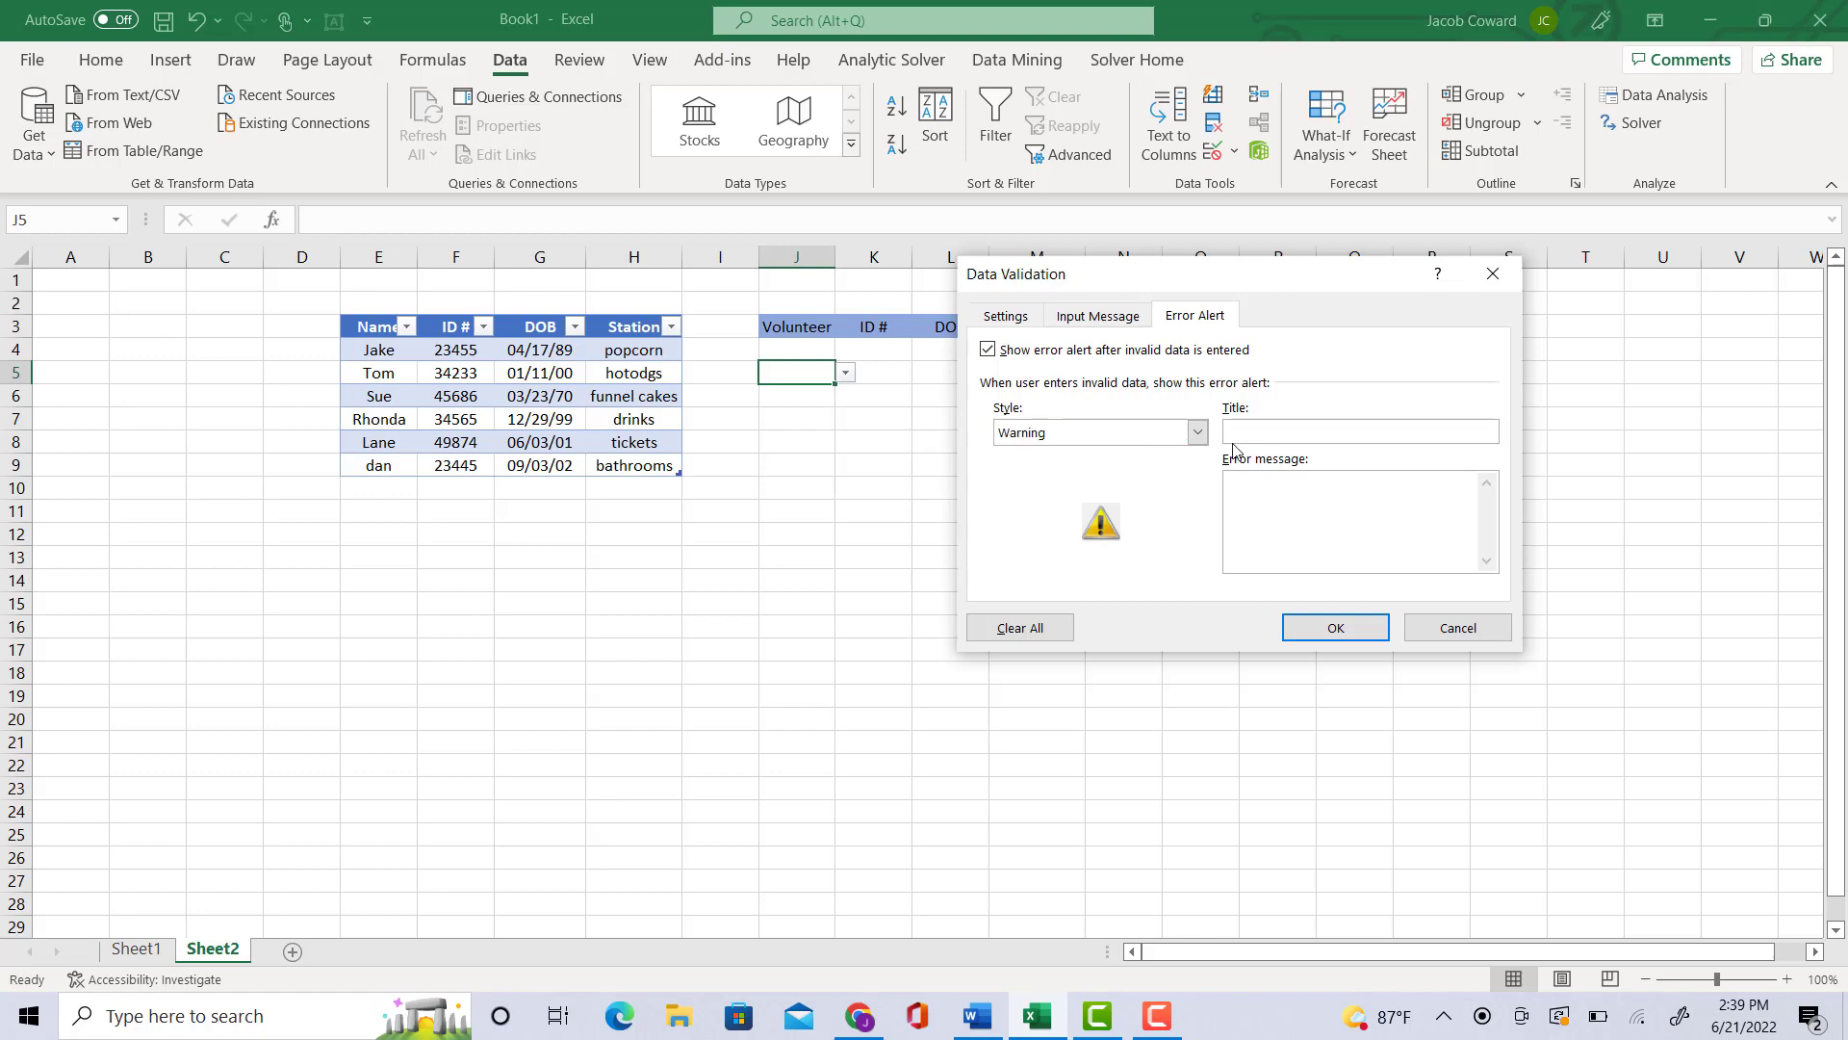
{"action": "type", "text": "WARNING"}
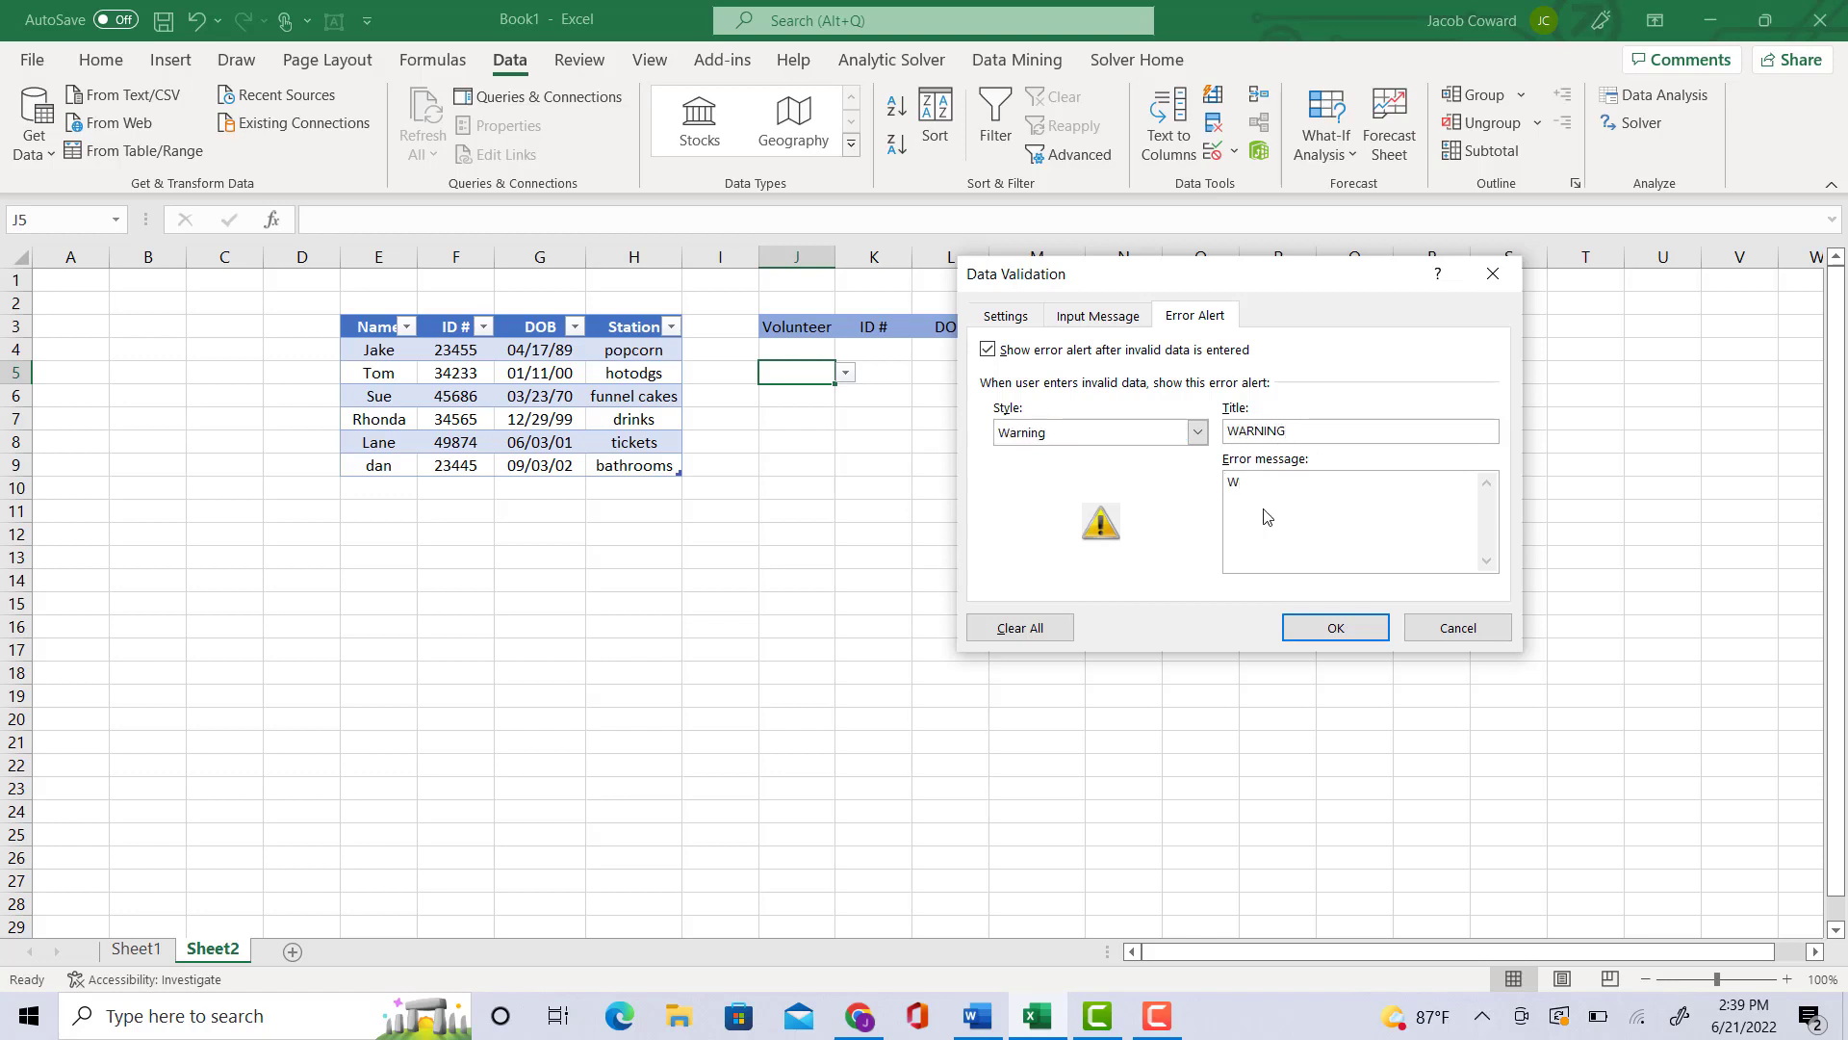
{"action": "type", "text": "RONG NAME ENTERED"}
{"action": "left_click", "coordinate": [1334, 626]}
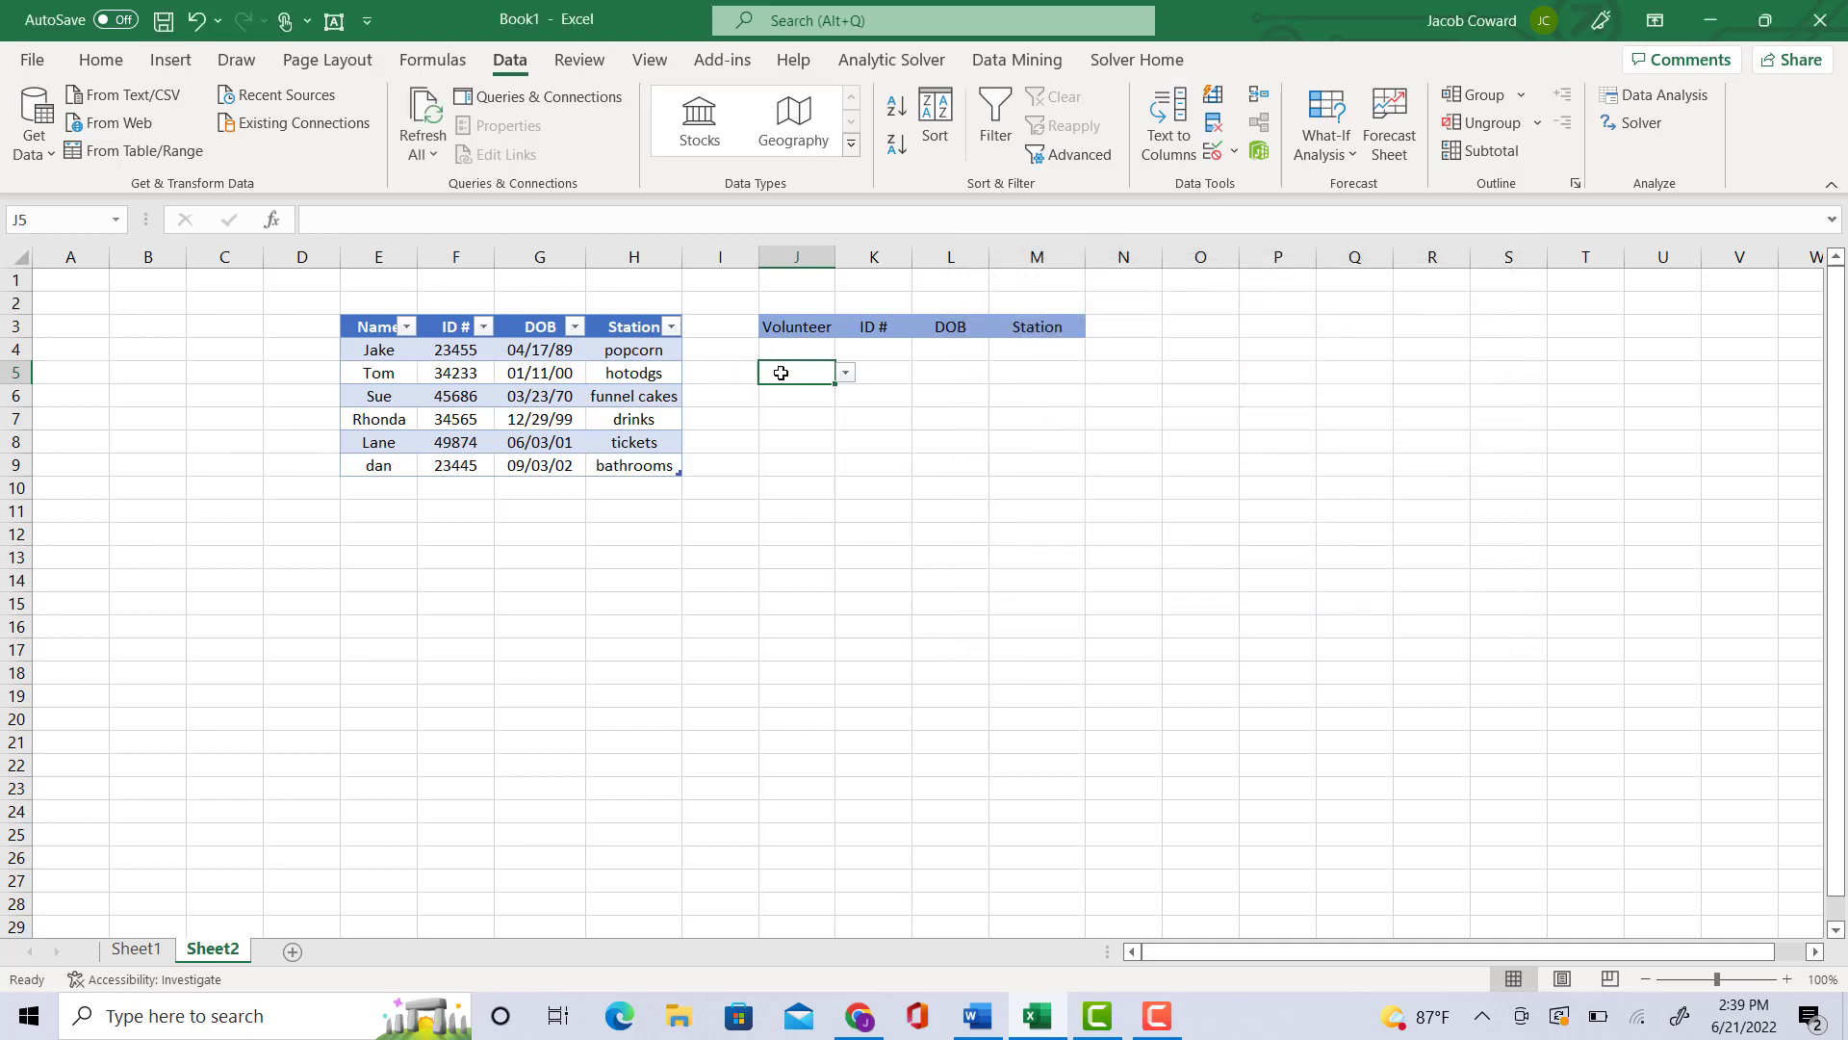
Step: Test J5's error alert by entering a first name that is not in the list and choosing to continue
{"action": "type", "text": "colt"}
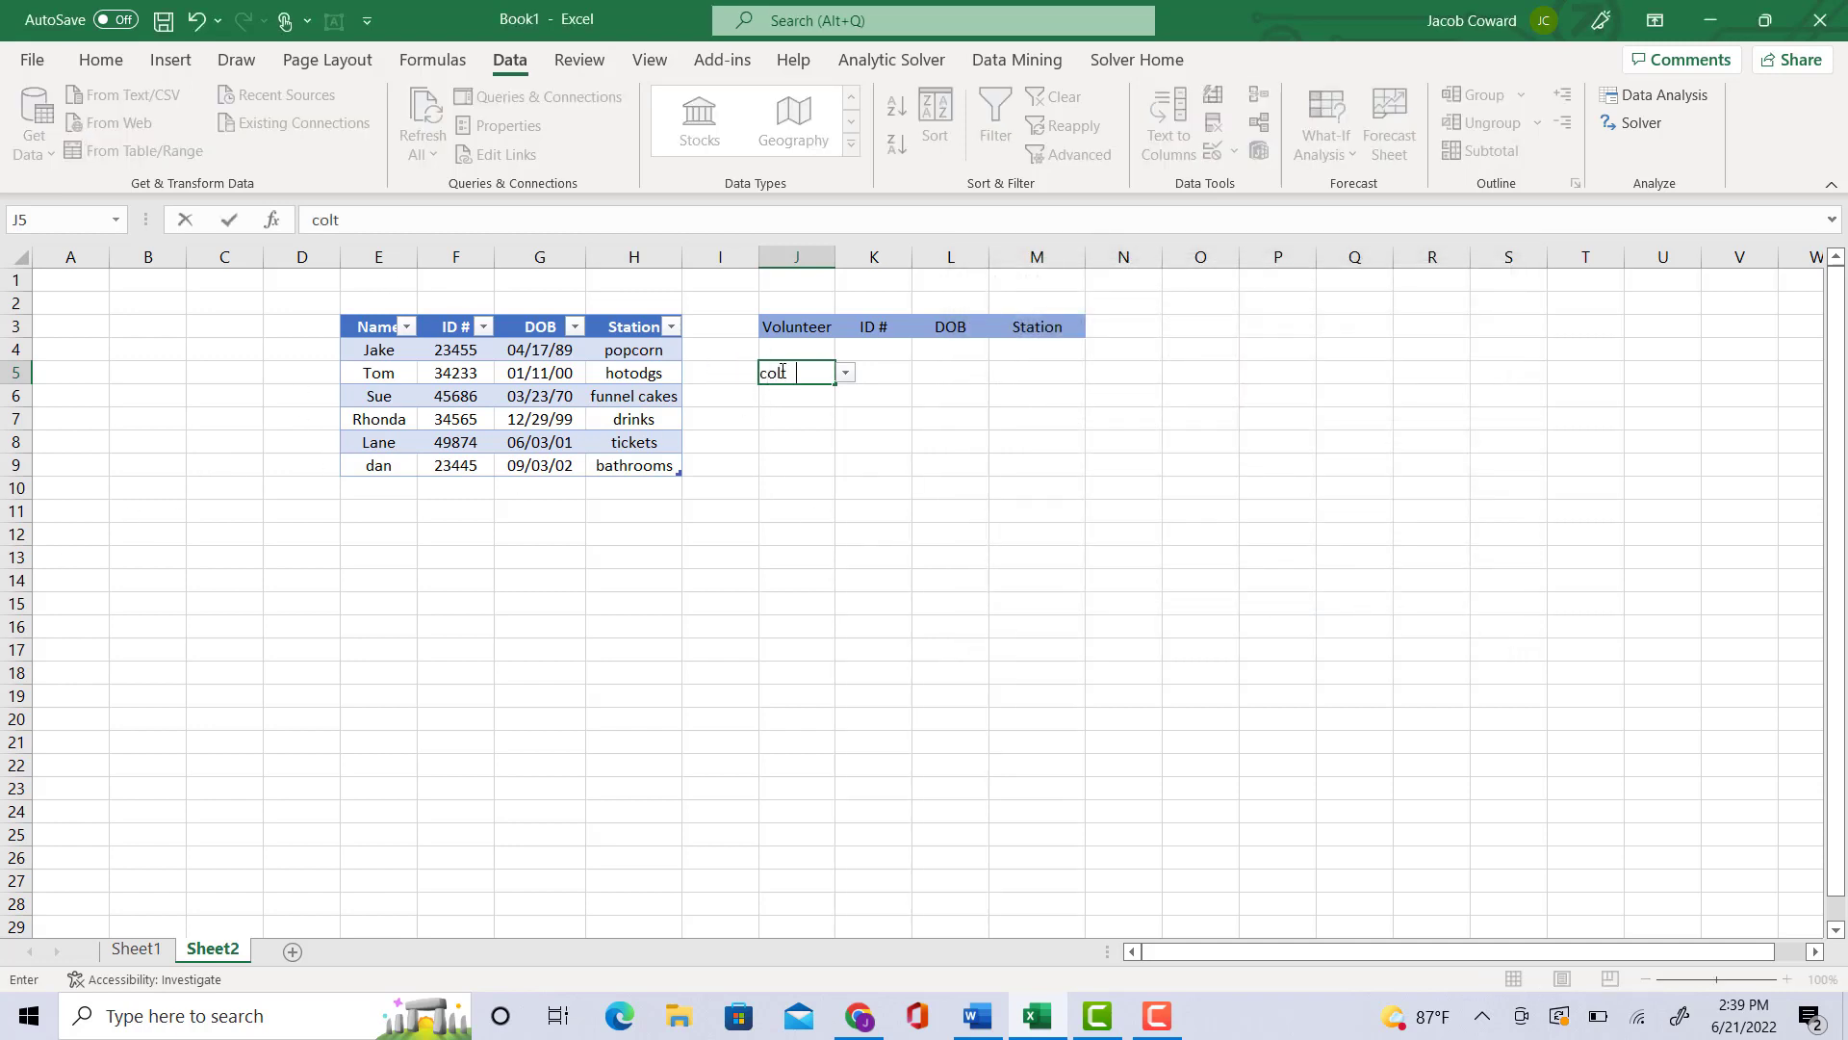
{"action": "type", "text": "on"}
{"action": "key", "text": "Return"}
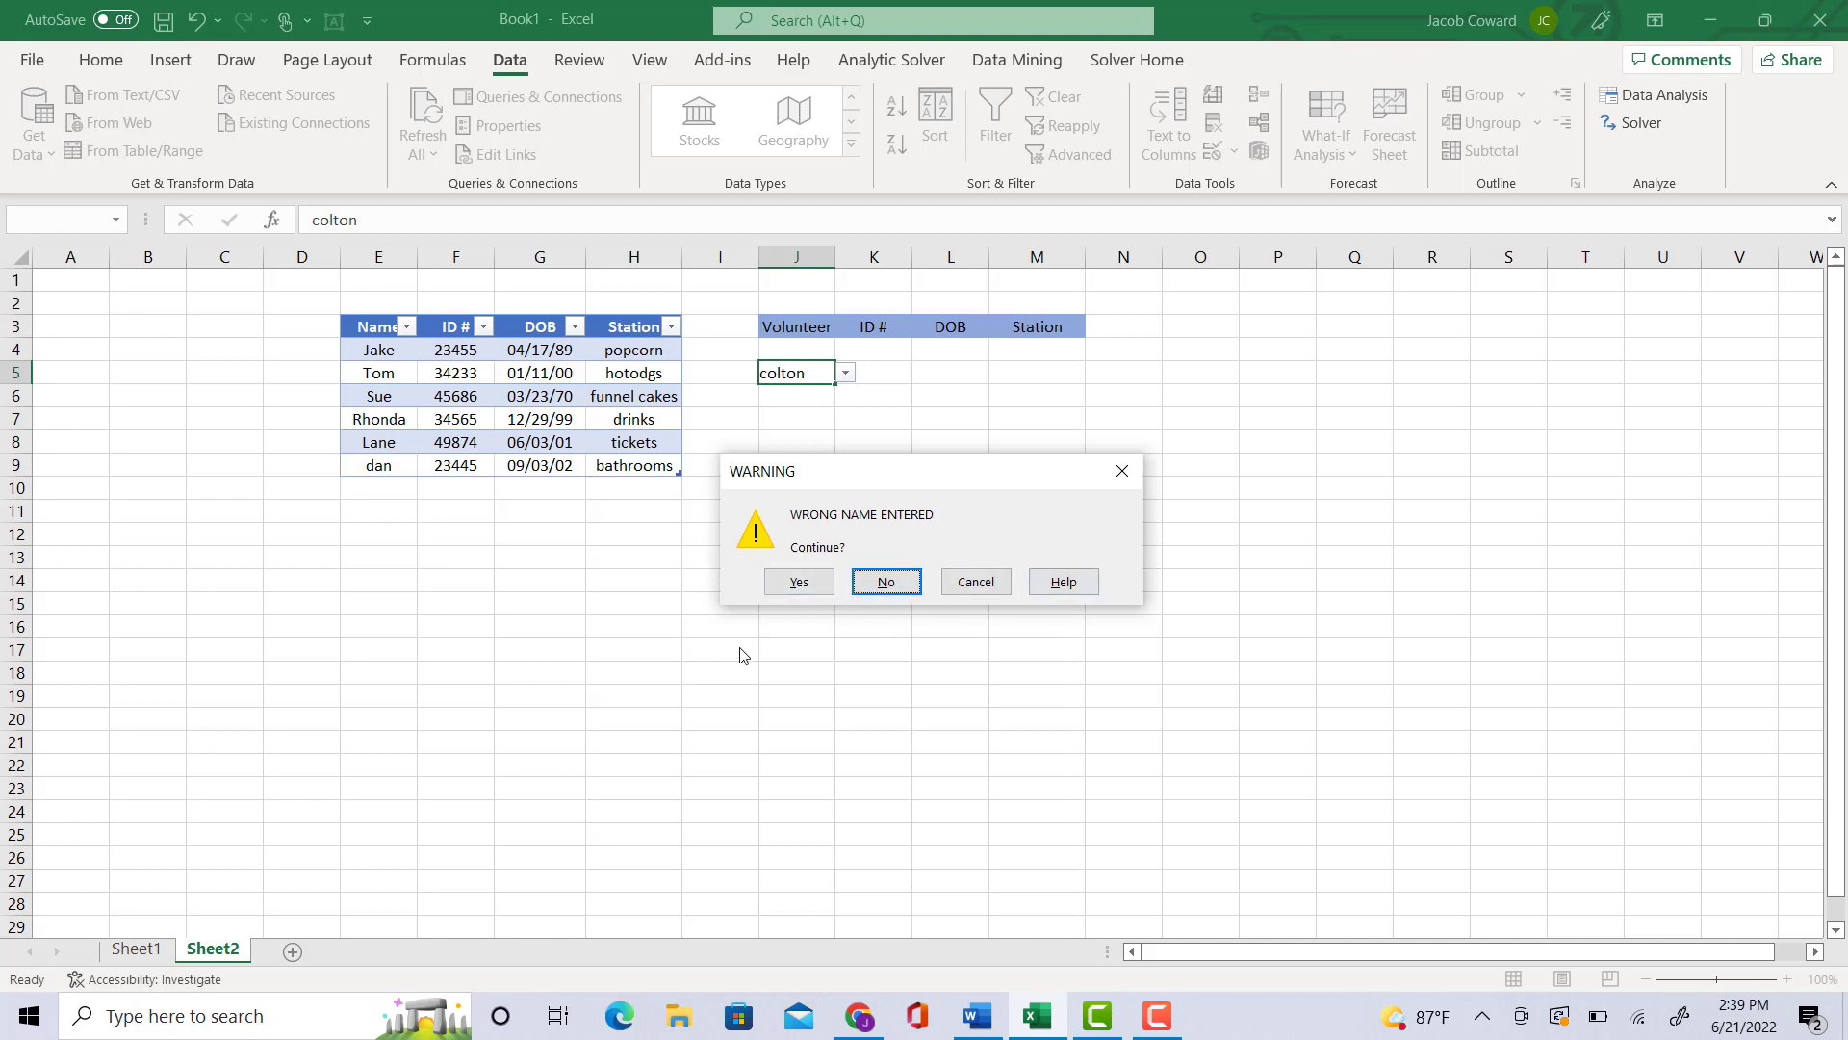
{"action": "left_click", "coordinate": [824, 586]}
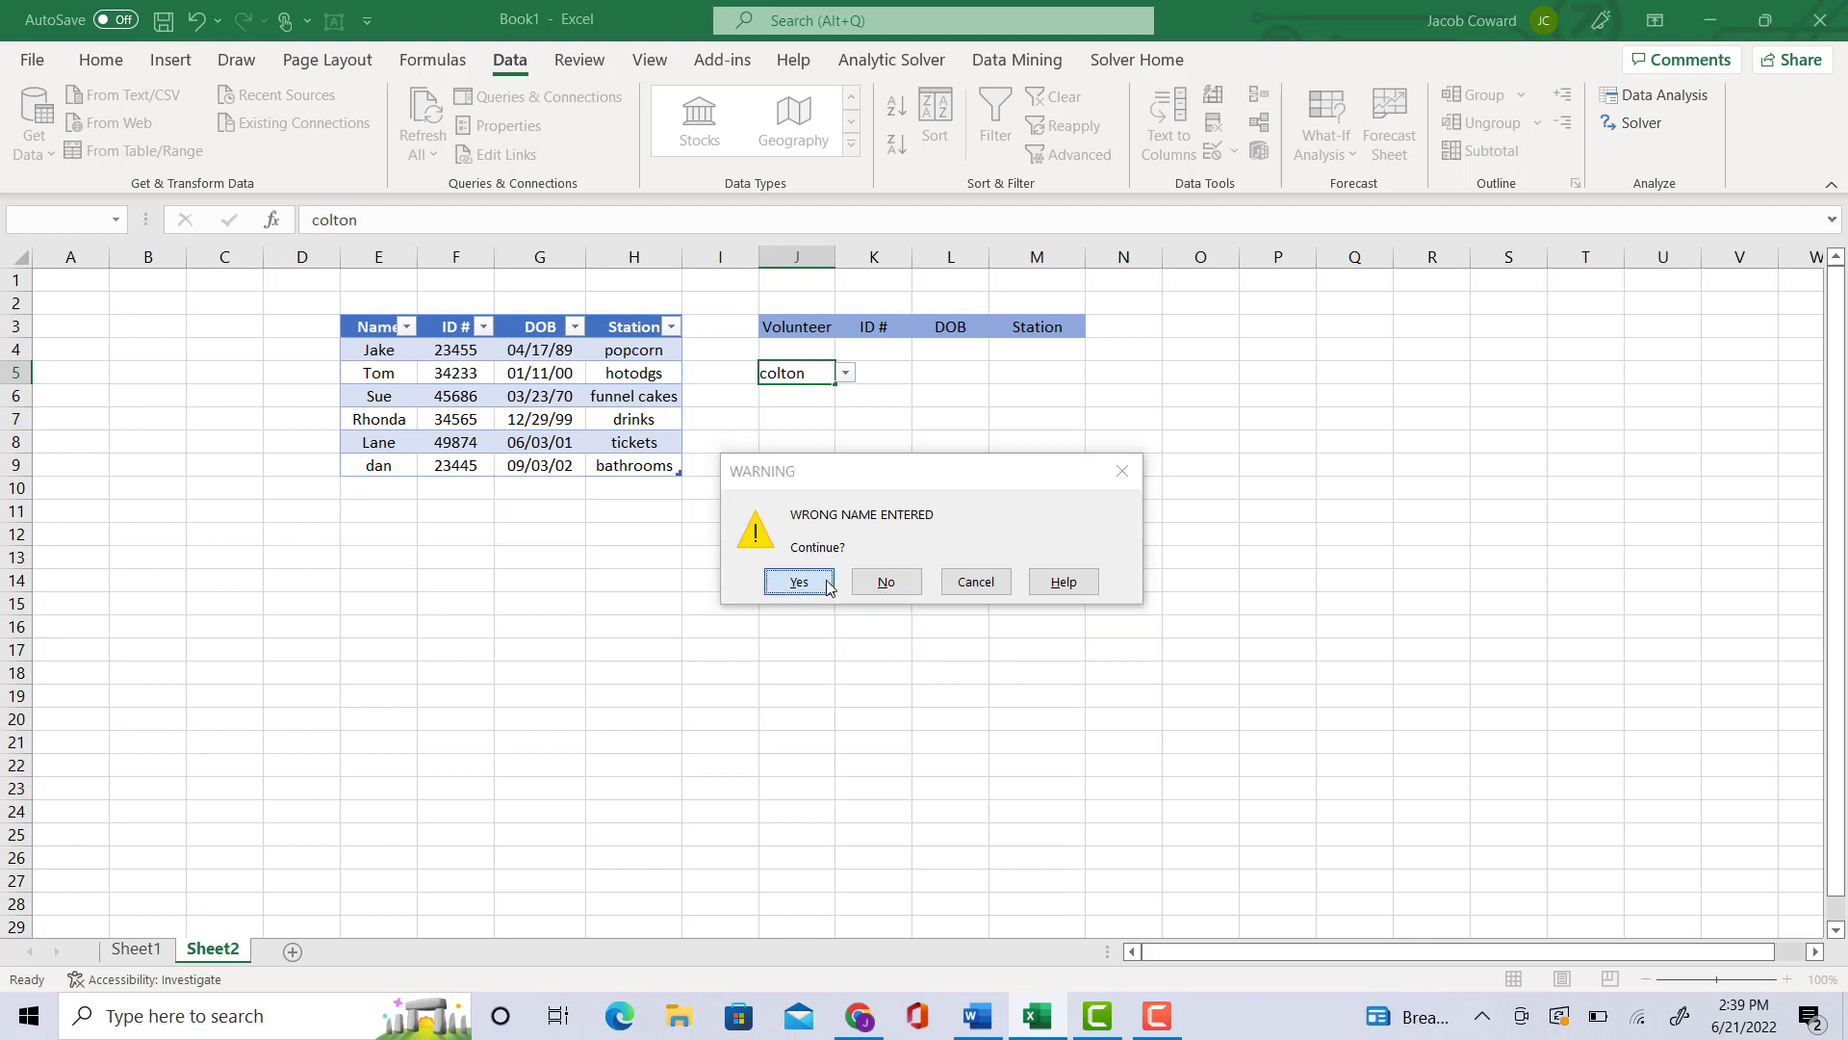